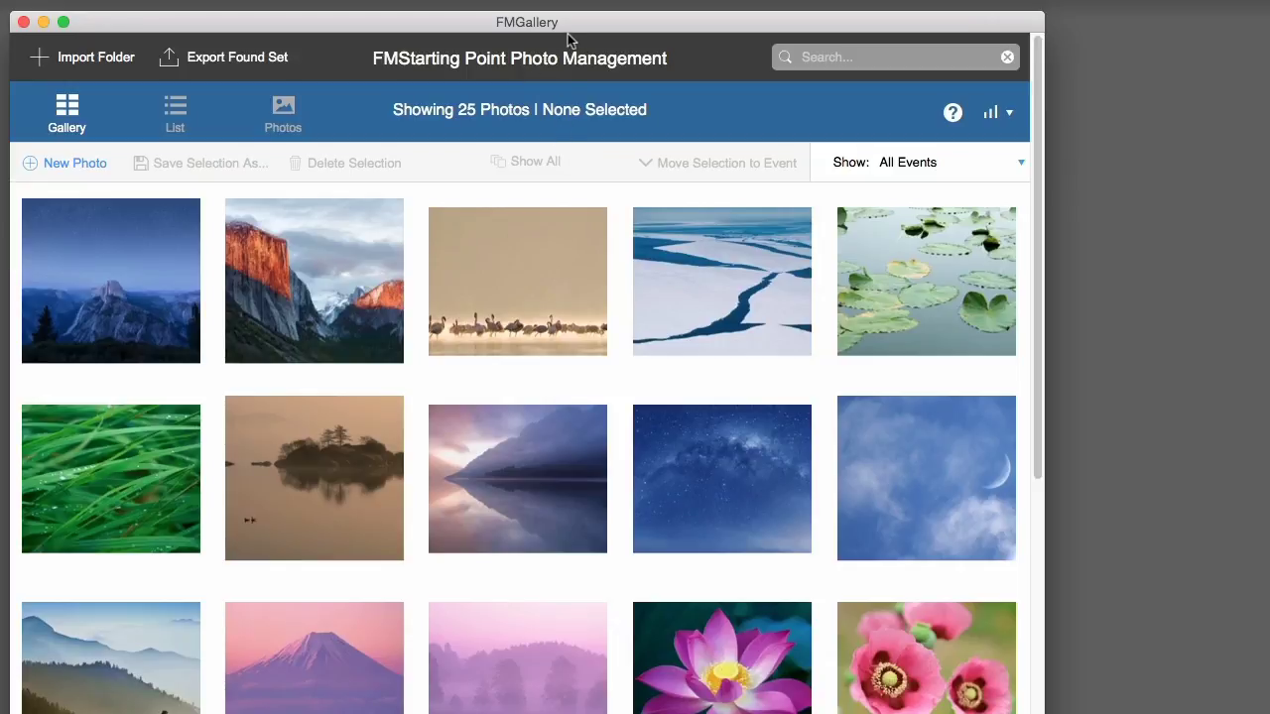
- Switch the photos to the detailed list layout, scroll through it, then return to the thumbnail grid
left_click(173, 117)
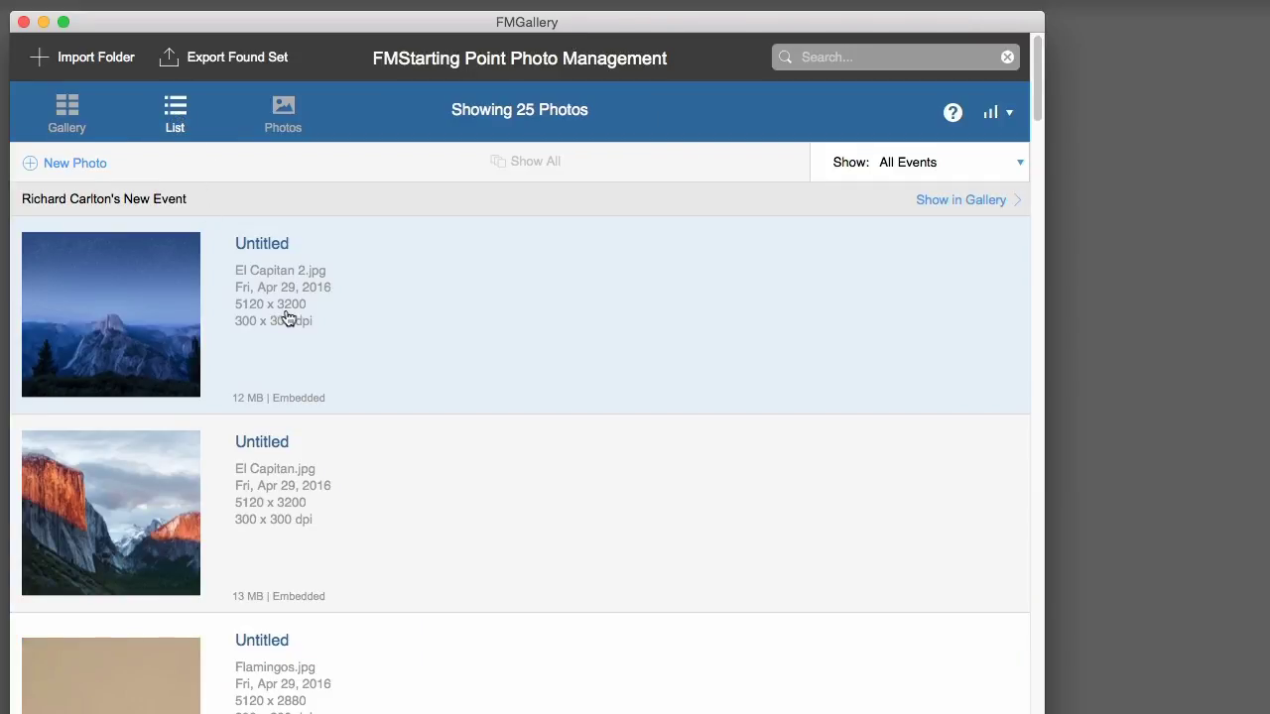
scroll(285, 317, "down", 5)
scroll(314, 310, "down", 10)
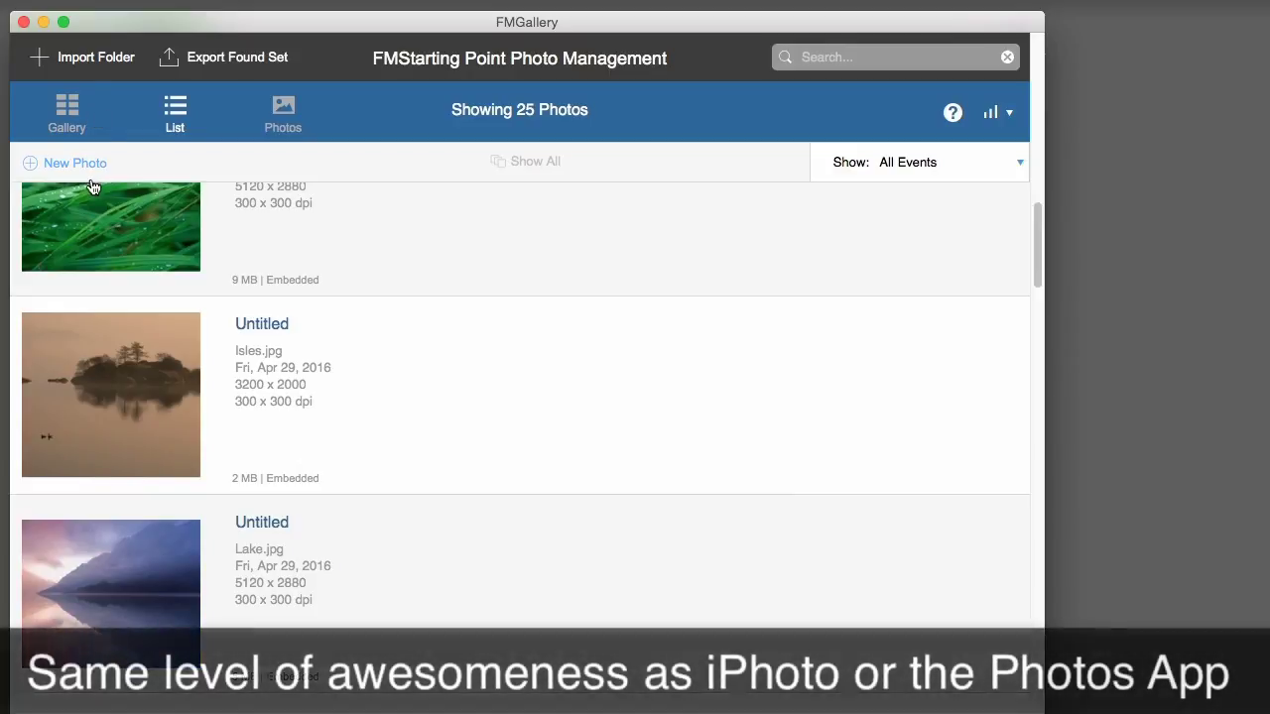
left_click(66, 104)
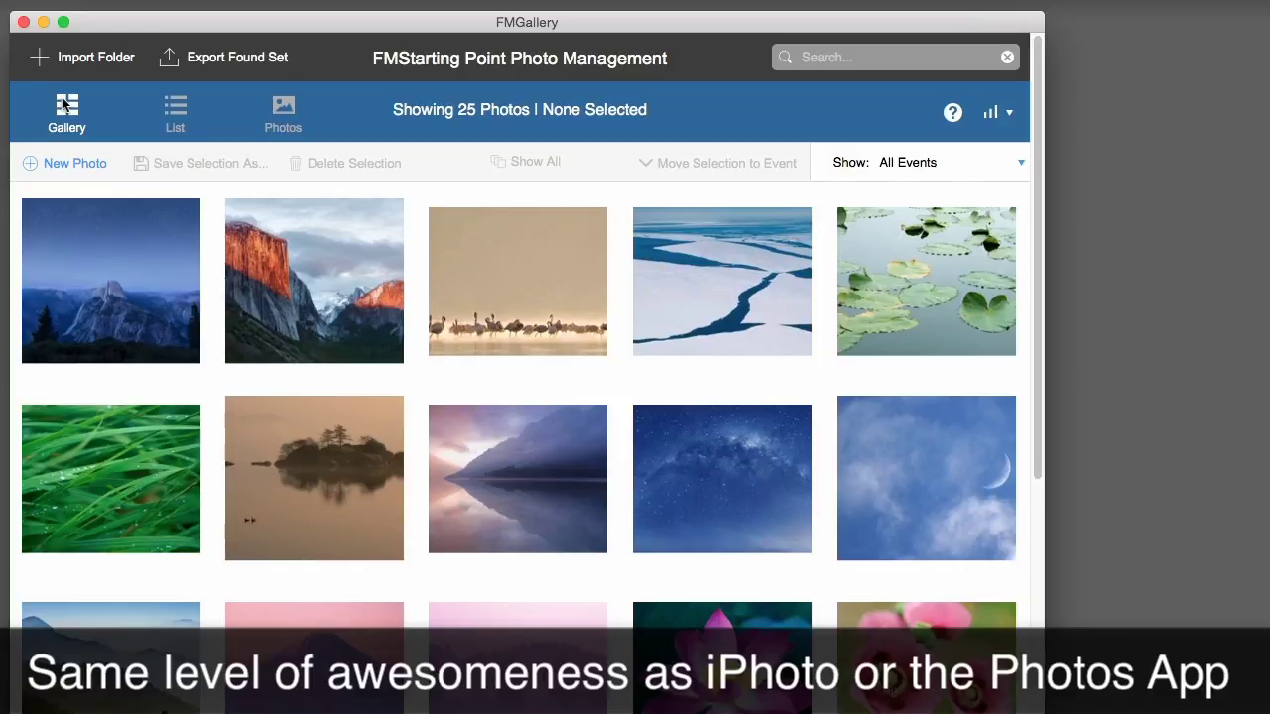
- Select the El Capitan photo, then the lake reflection, then the lotus photo
left_click(302, 298)
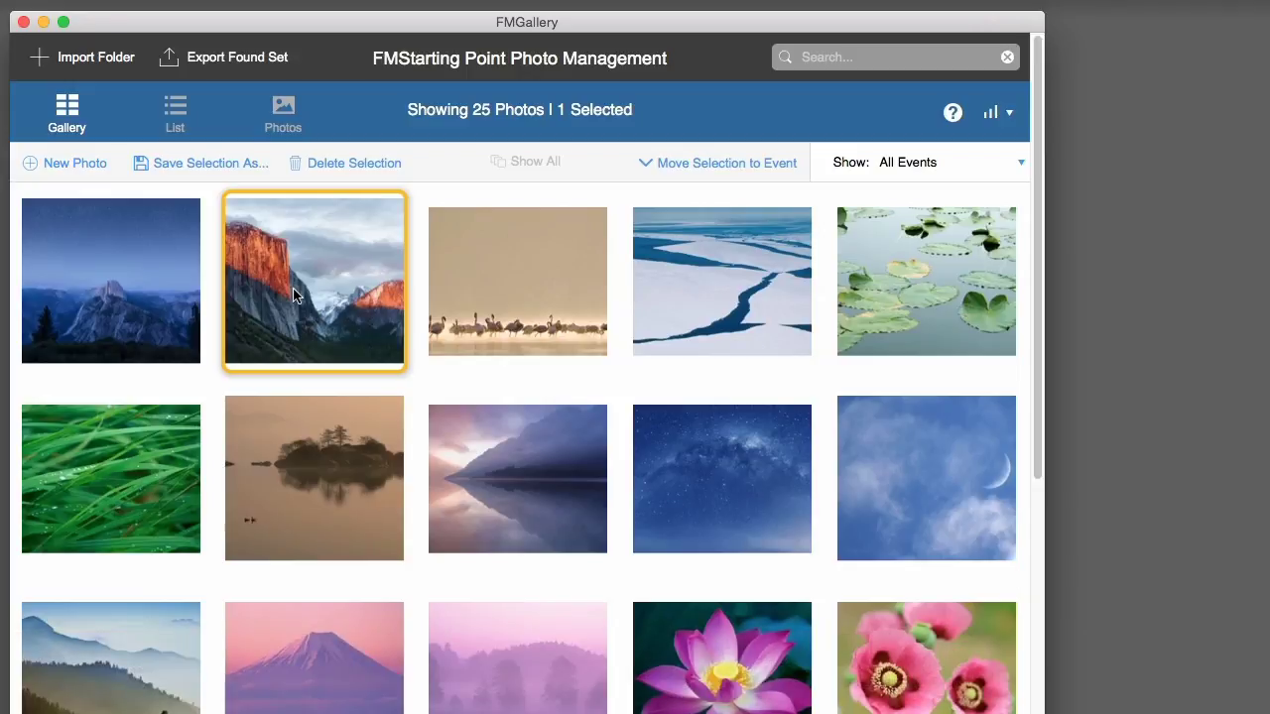
left_click(495, 477)
left_click(729, 670)
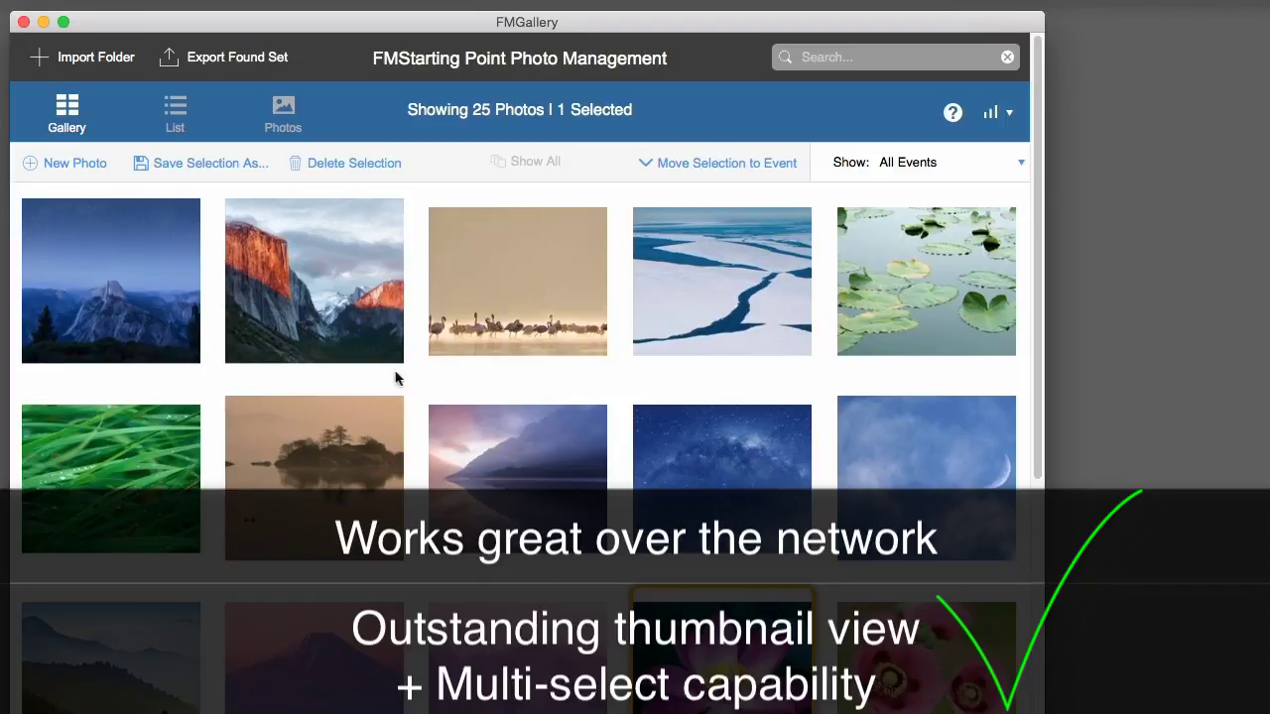
- Select a range of photos from El Capitan through the starry-sky photo
left_click(321, 310)
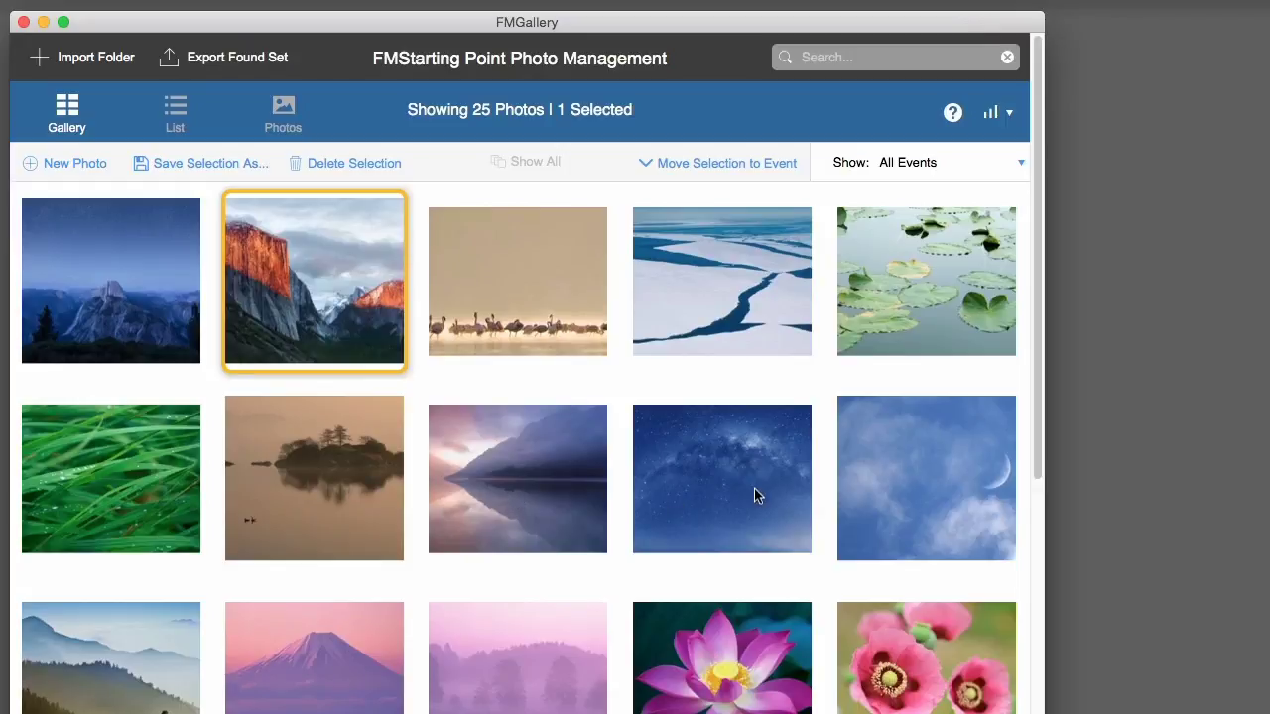
key("shift")
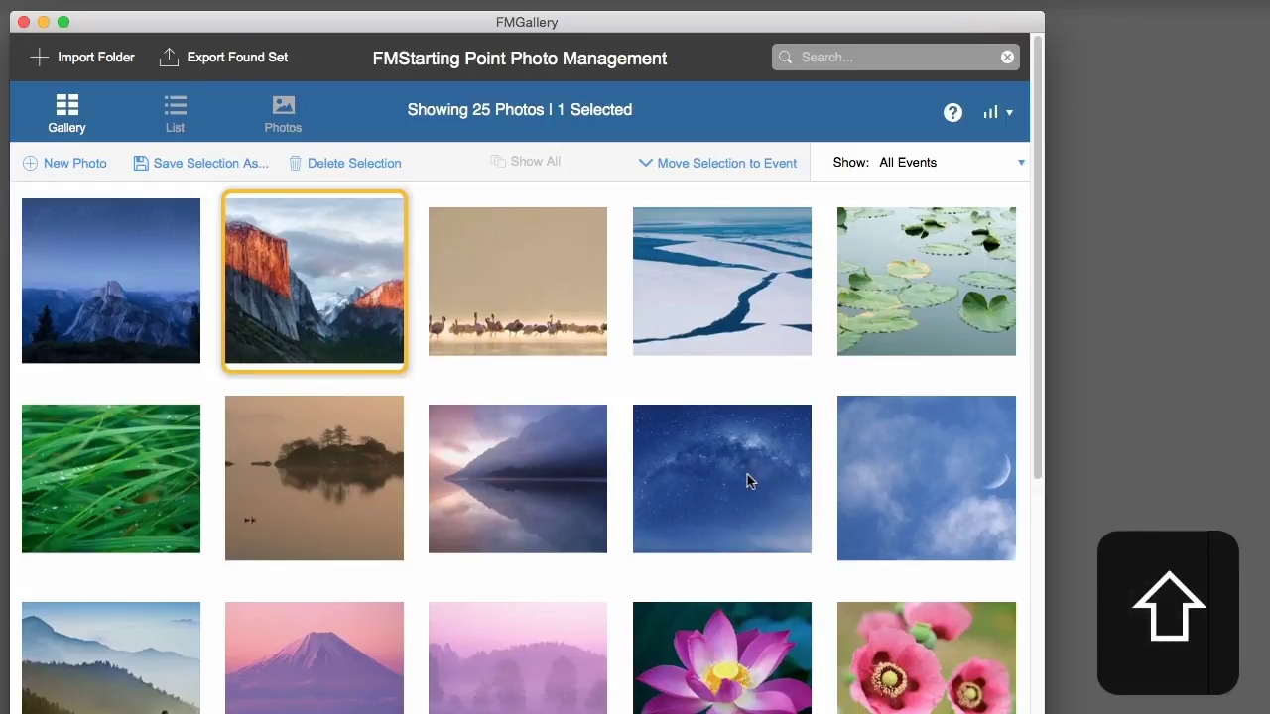
left_click(747, 475, "shift")
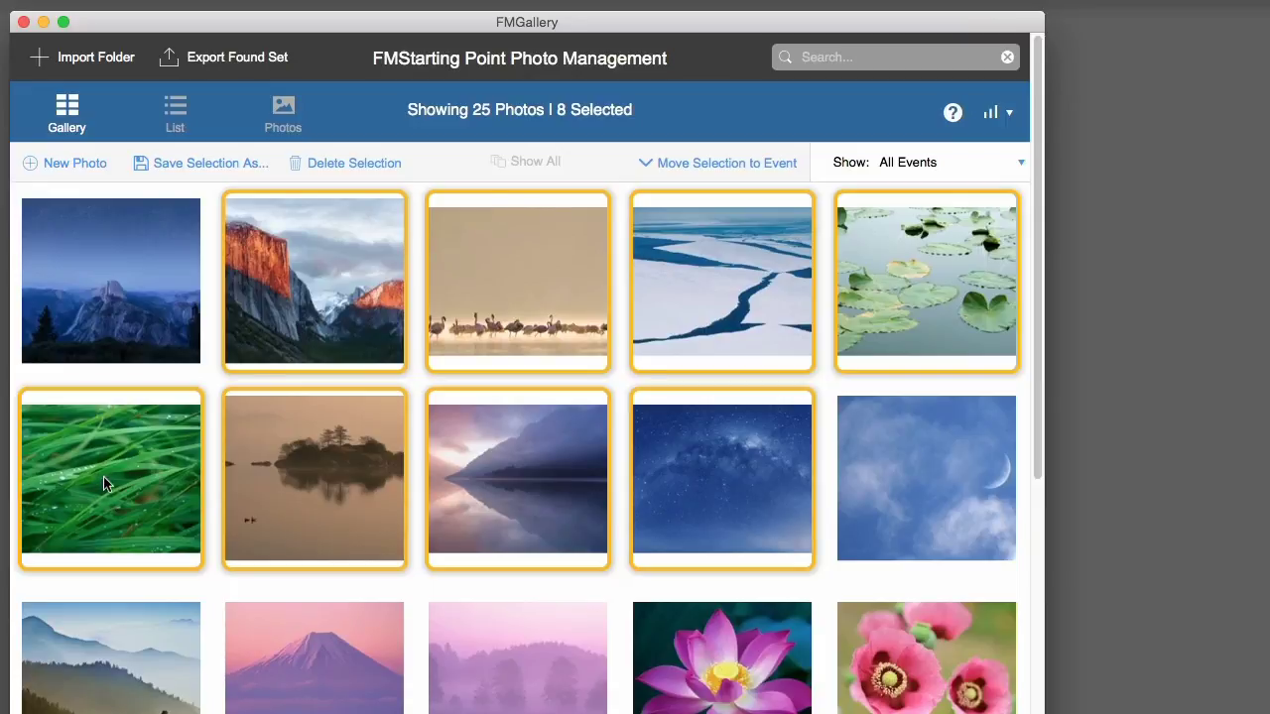
- Option-click photos to toggle them, adding Half Dome and dropping the lake reflection
key("alt")
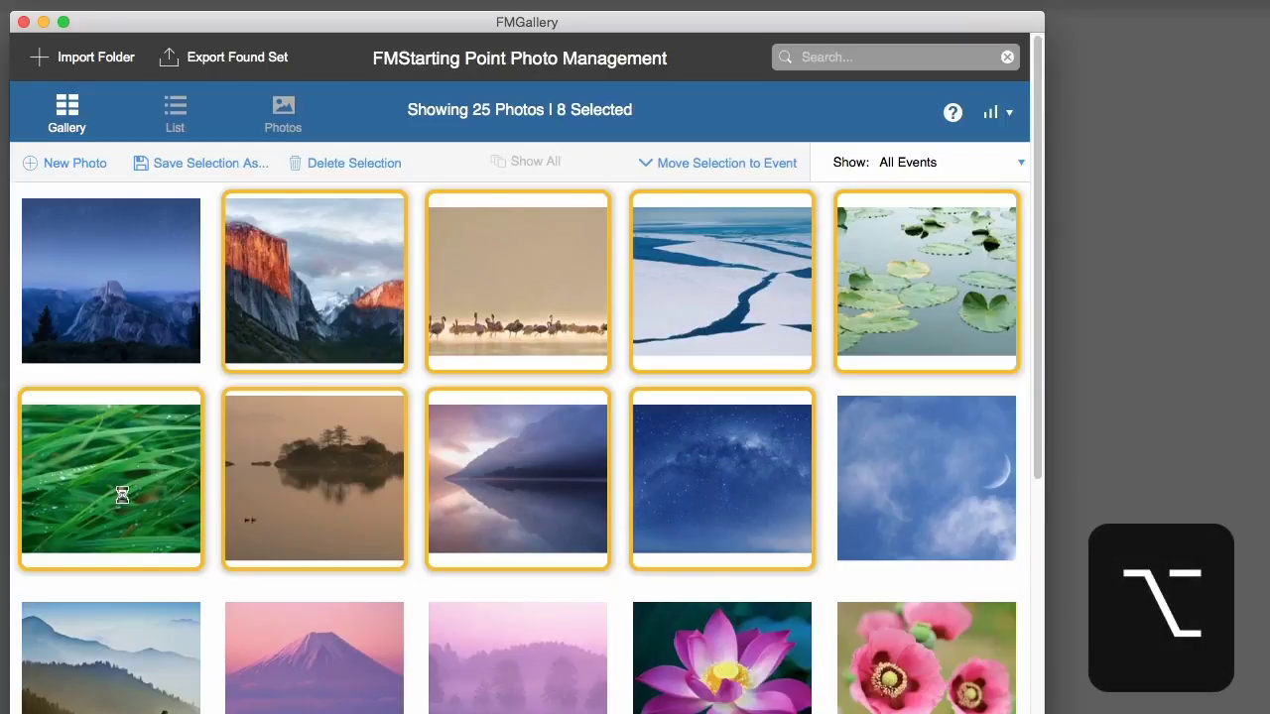
left_click(113, 487, "alt")
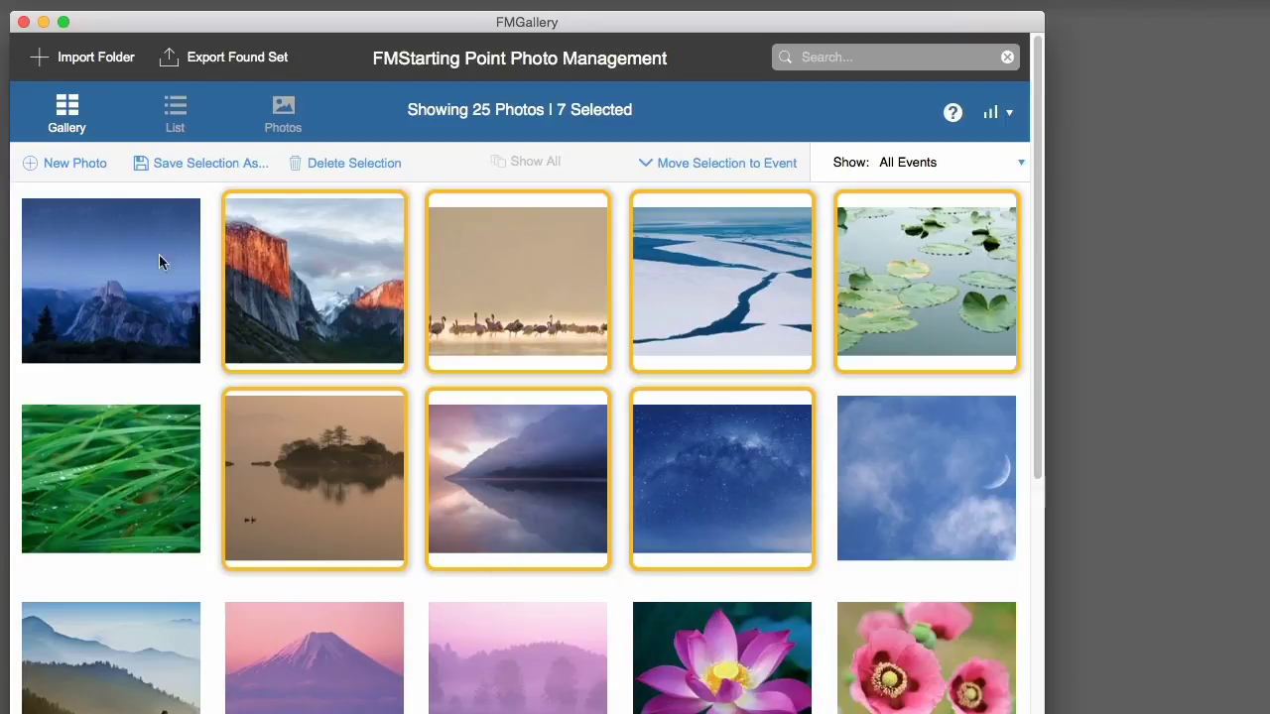
left_click(126, 292, "alt")
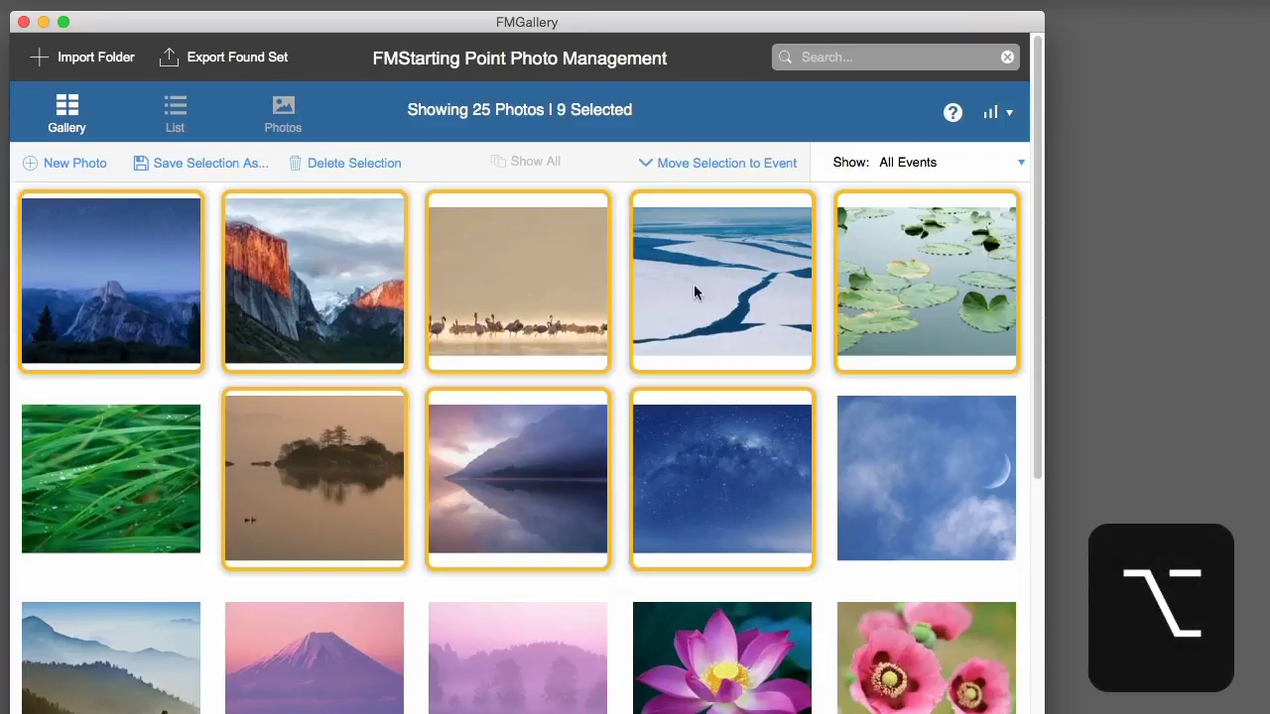
left_click(142, 504, "alt")
left_click(552, 319, "alt")
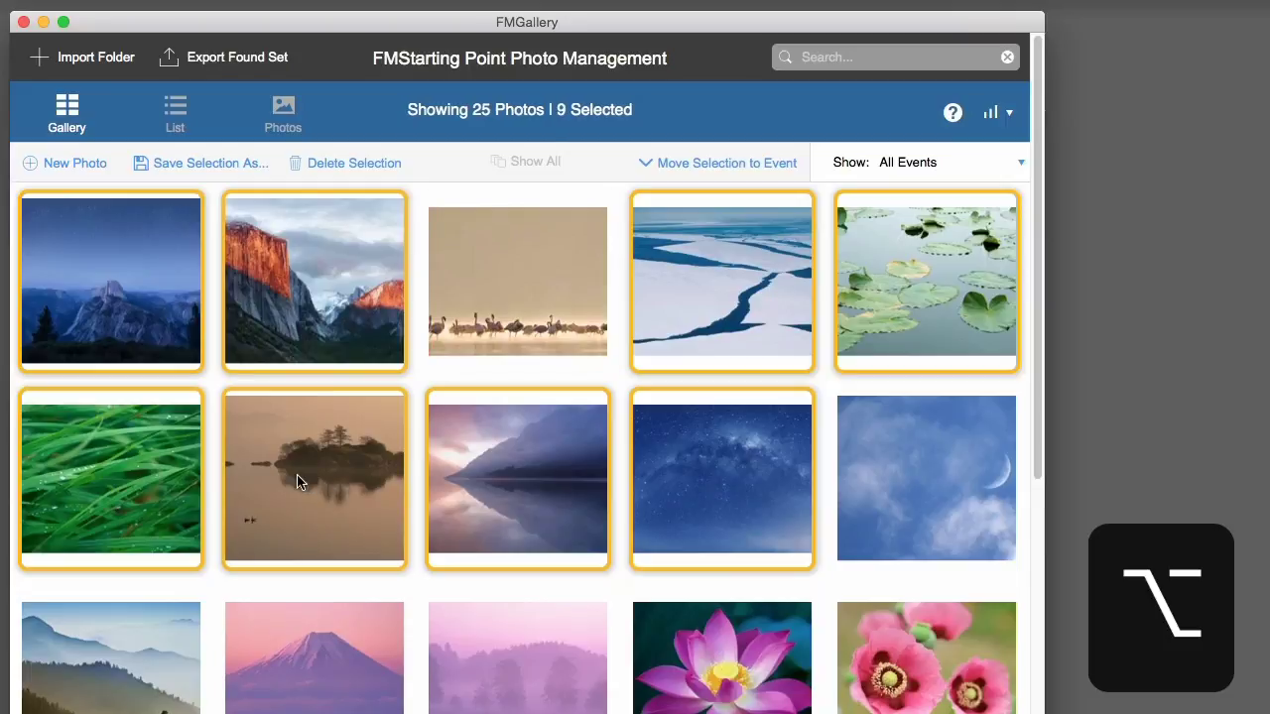
left_click(297, 475, "alt")
left_click(560, 531, "alt")
left_click(504, 327, "alt")
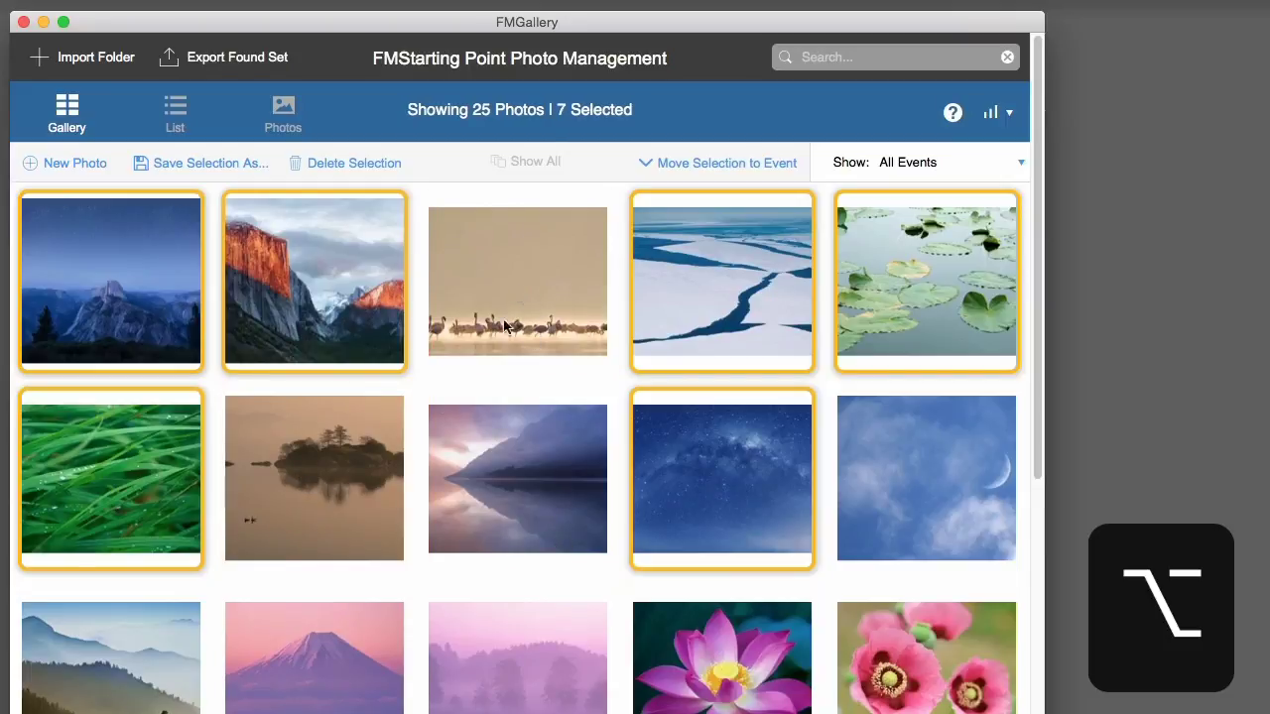
left_click(294, 477, "alt")
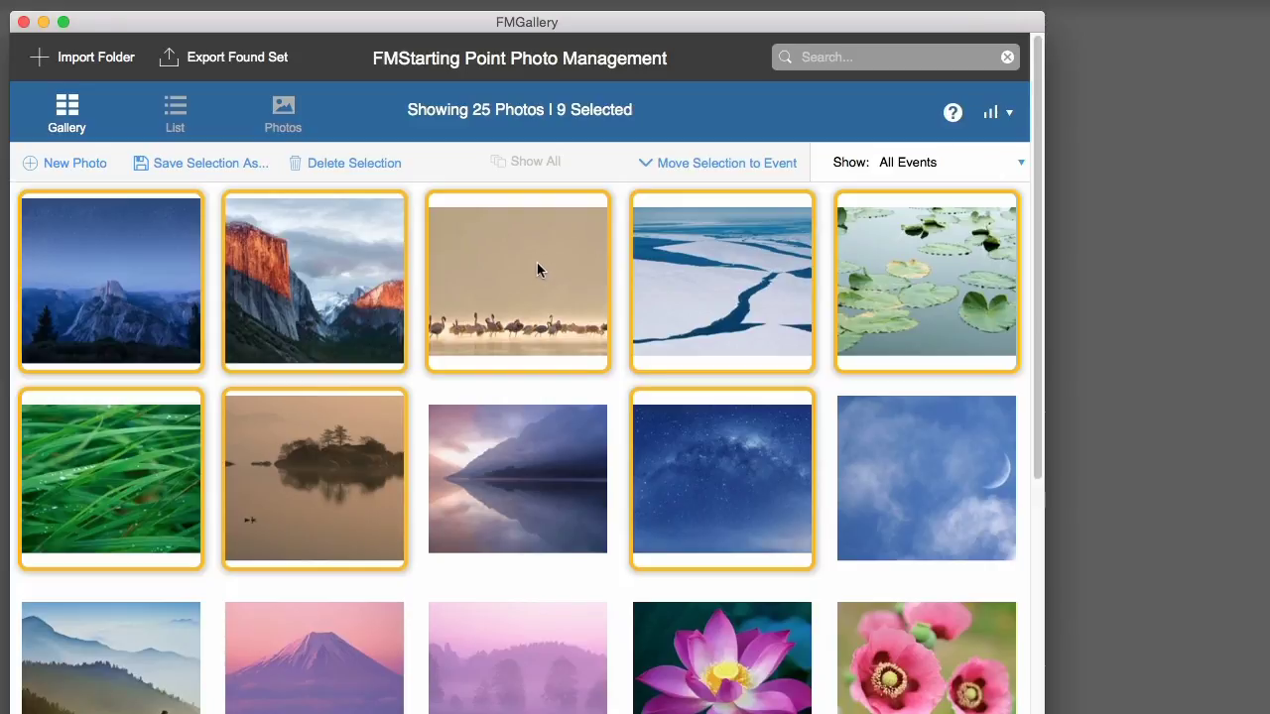
- Open the selected photos in a detail window and browse four records forward, three back
double_click(537, 264)
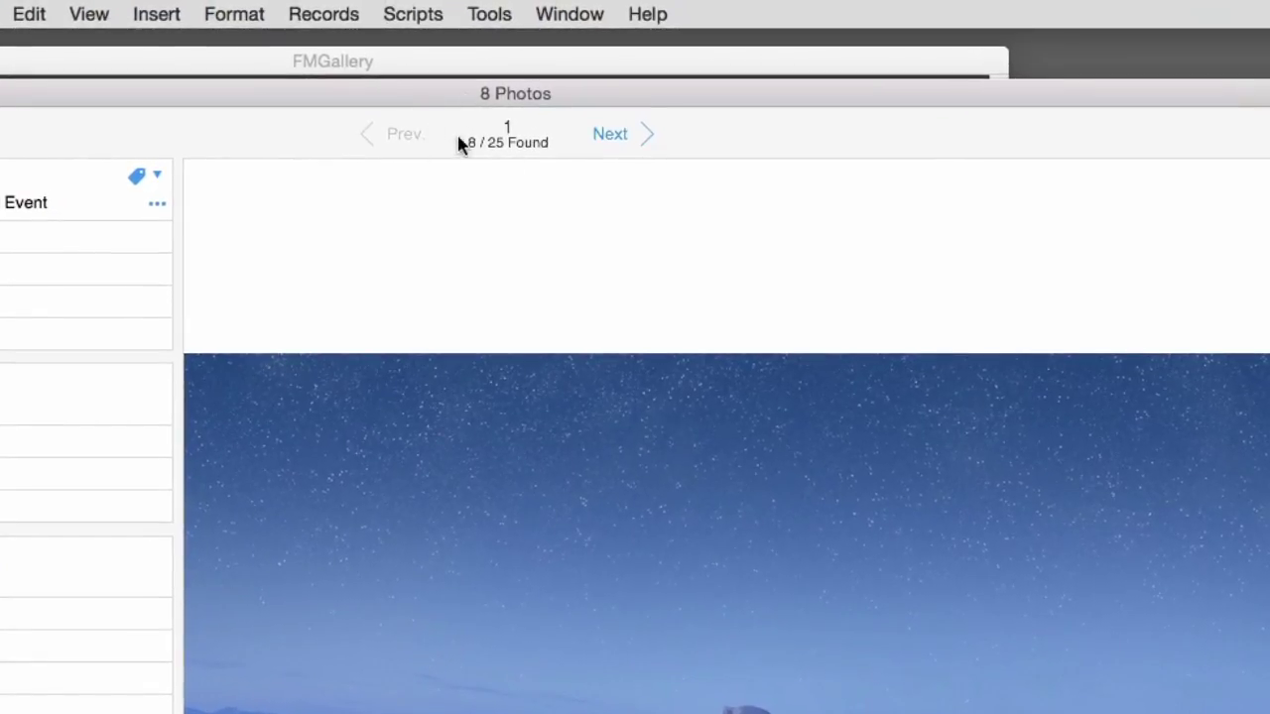
mouse_move(512, 101)
left_mouse_down()
mouse_move(488, 161)
mouse_move(513, 110)
left_mouse_up()
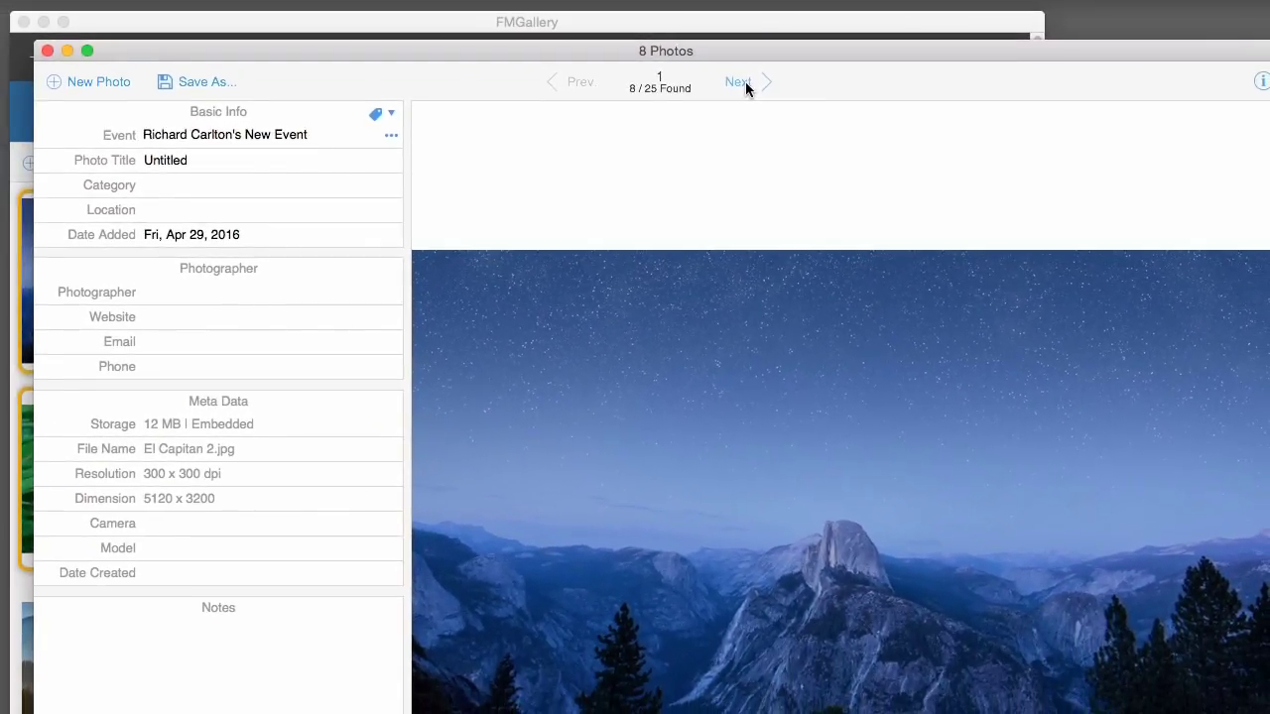
left_click(746, 85)
left_click(745, 85)
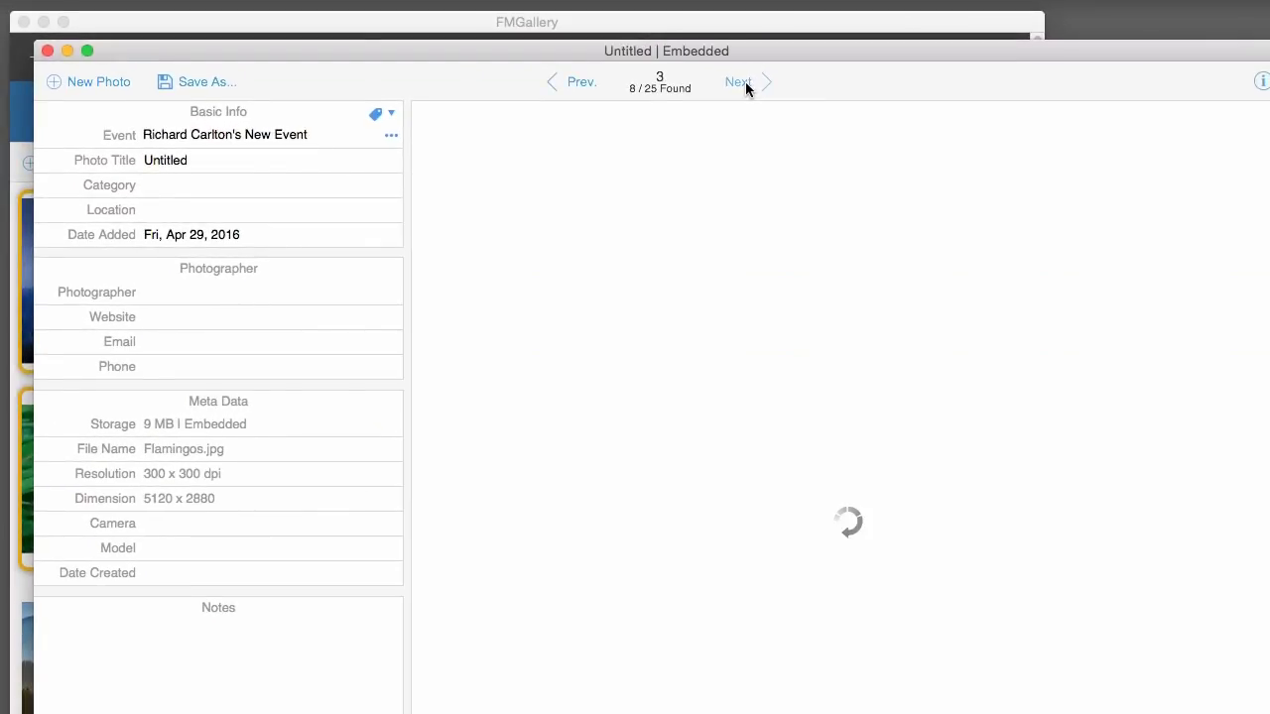
left_click(746, 85)
left_click(745, 86)
left_click(574, 84)
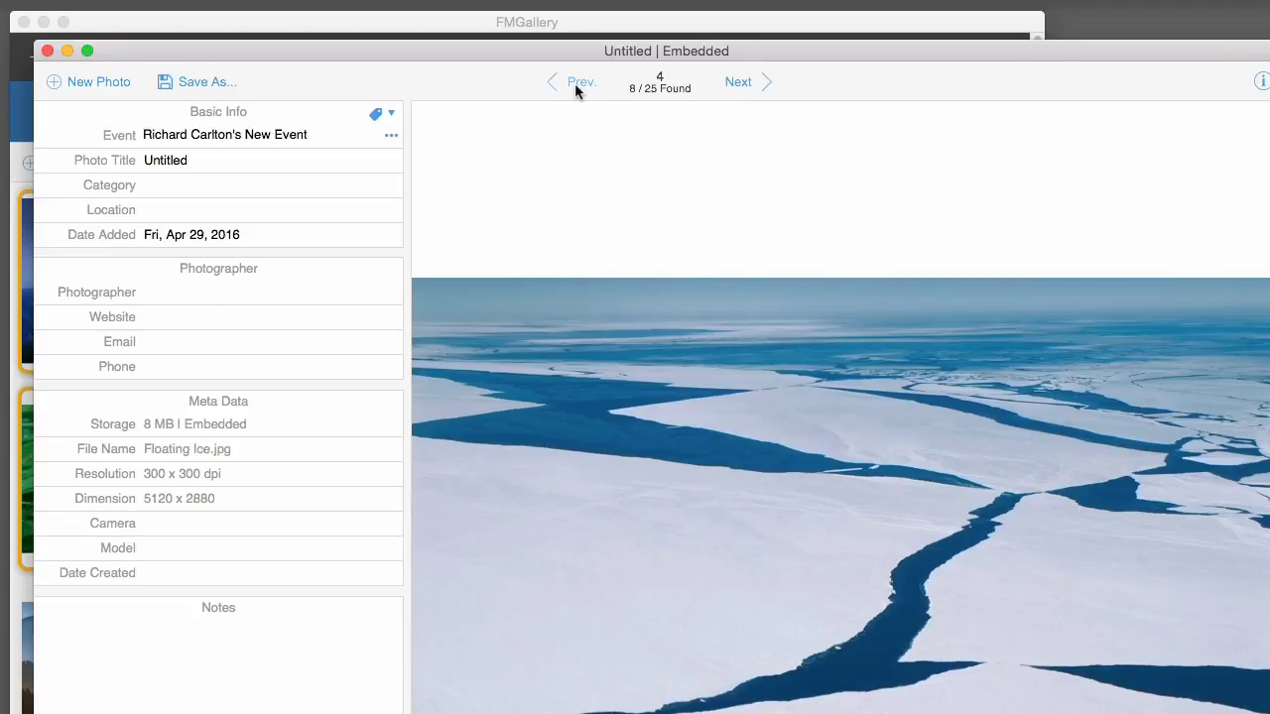
left_click(574, 84)
left_click(574, 84)
left_click(575, 83)
- Step through the Photo Title, Category, Location, Photographer and Website fields
left_click(202, 162)
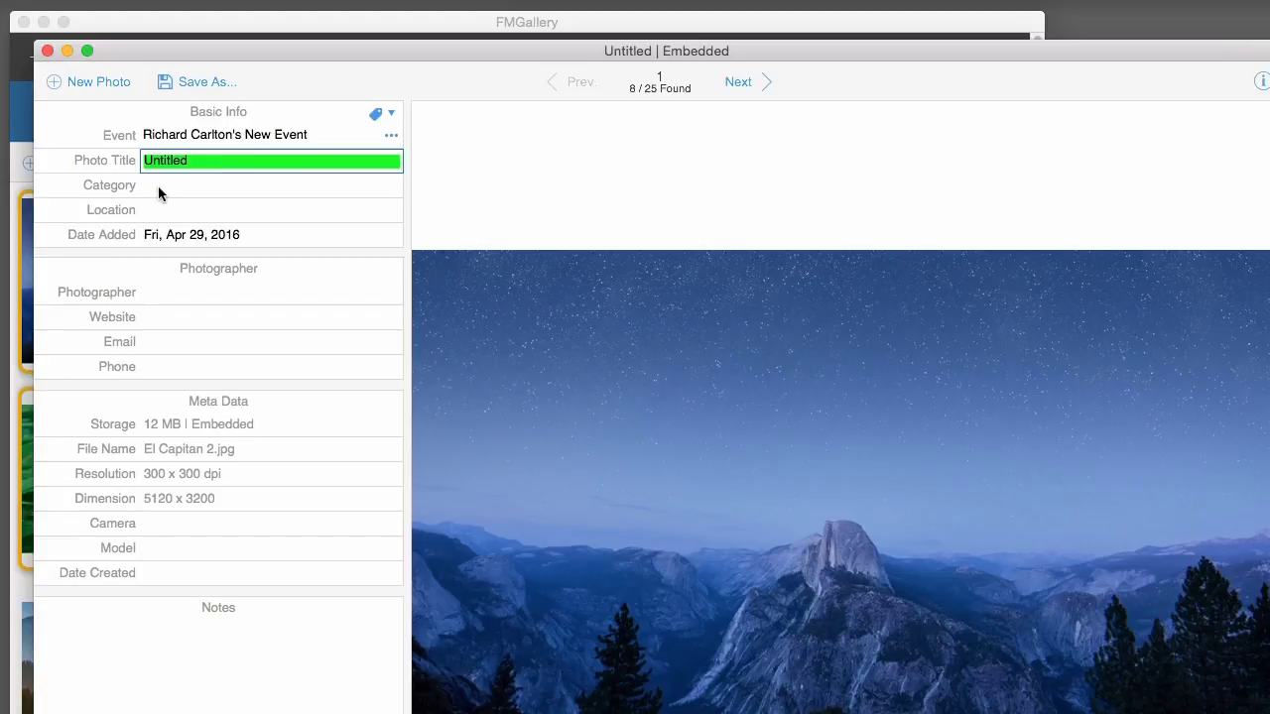
left_click(159, 187)
left_click(166, 210)
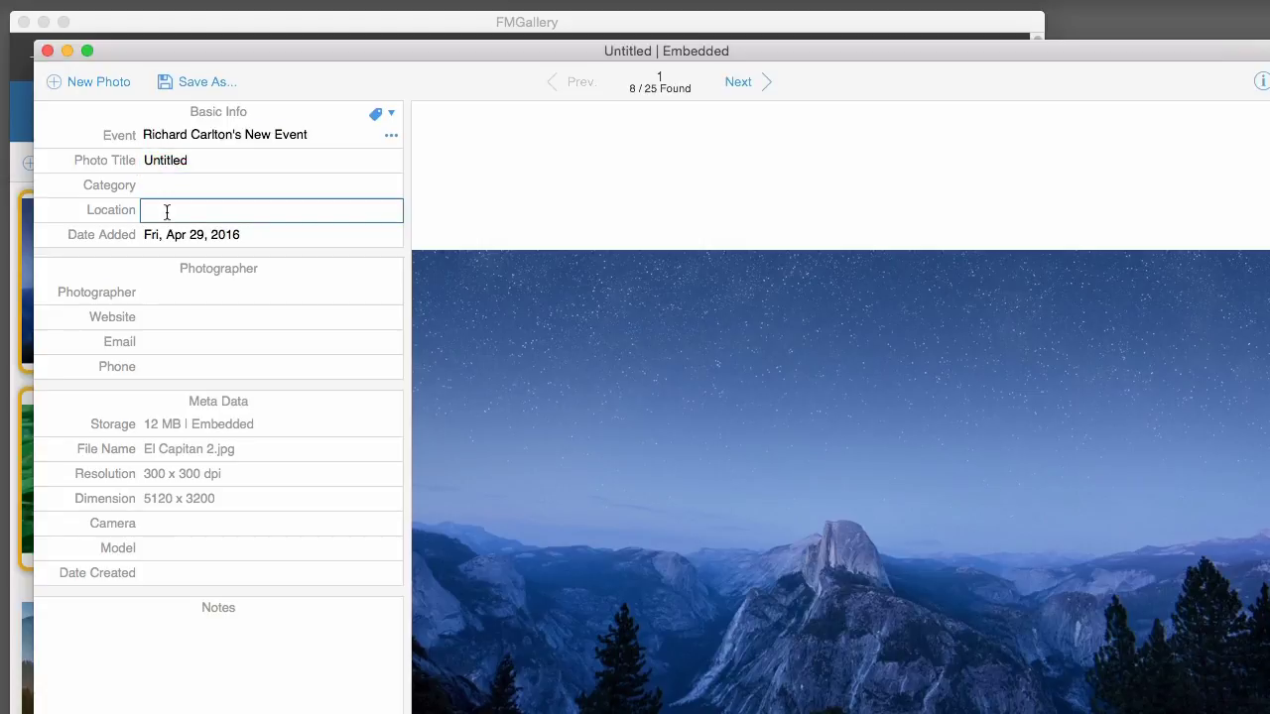
left_click(200, 299)
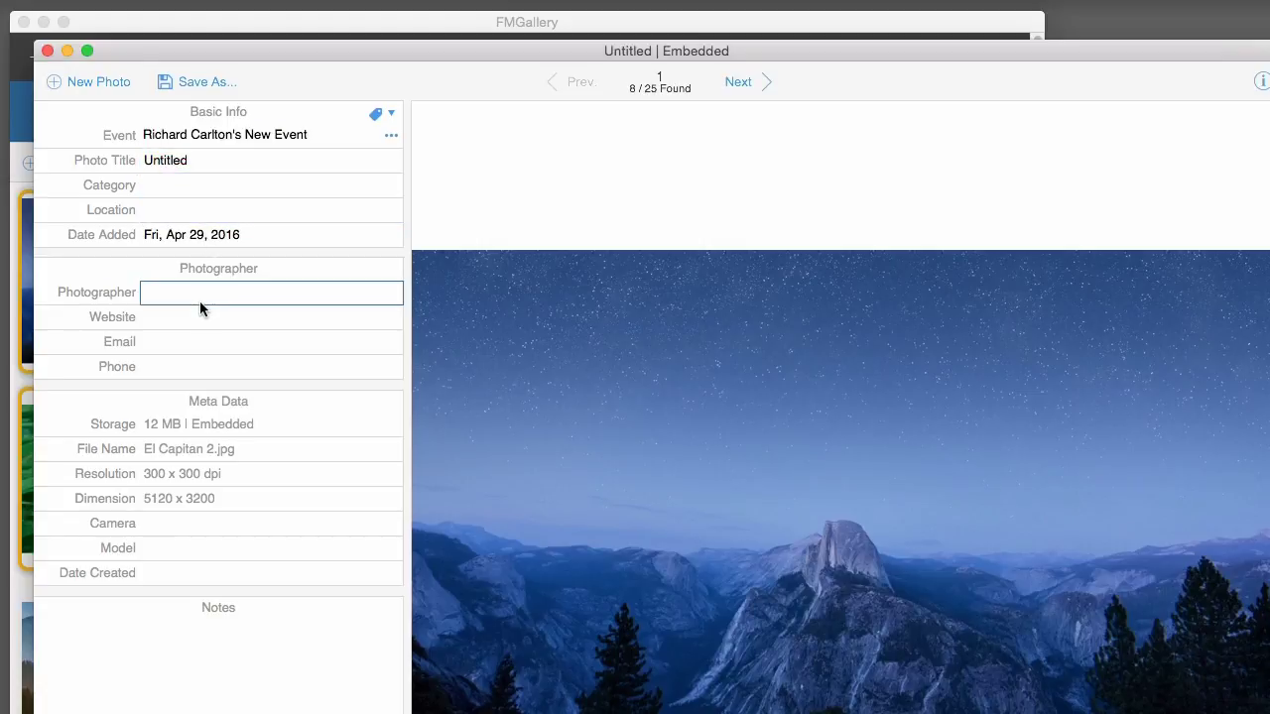
left_click(199, 314)
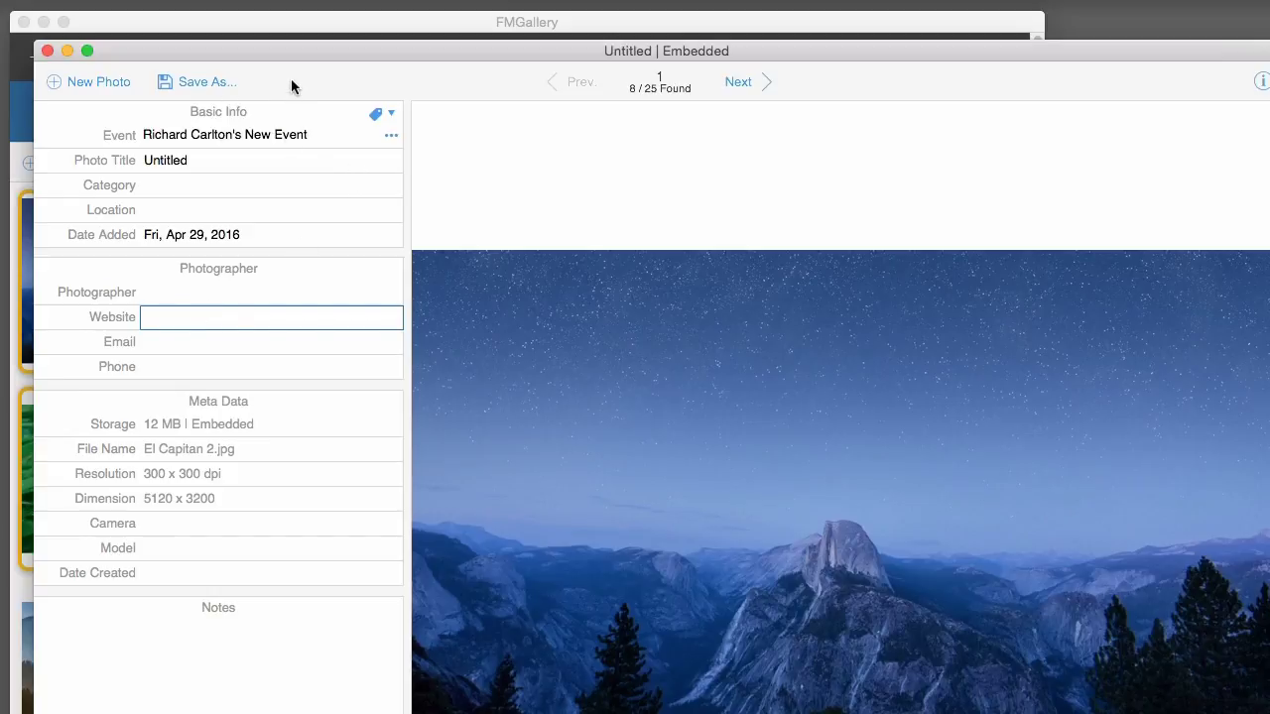
- Export the El Capitan 2 photo to the Desktop with Save As, then close the detail window
left_click(196, 81)
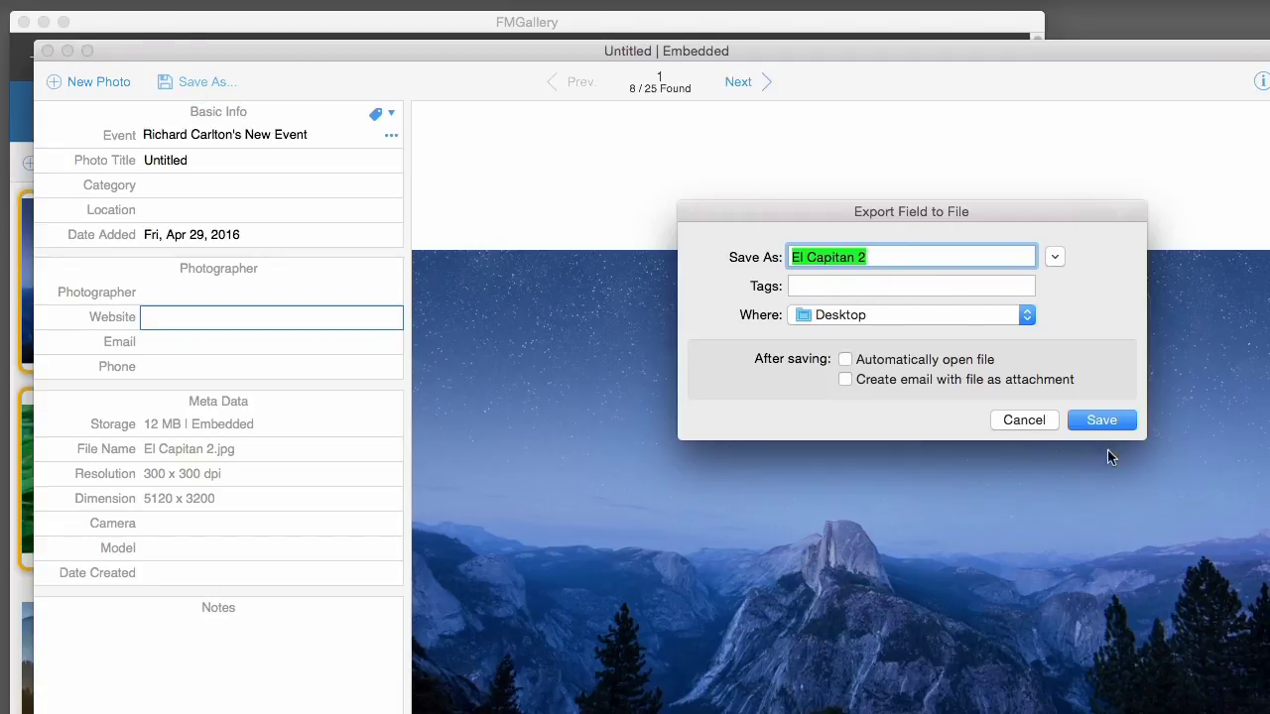
left_click(1102, 421)
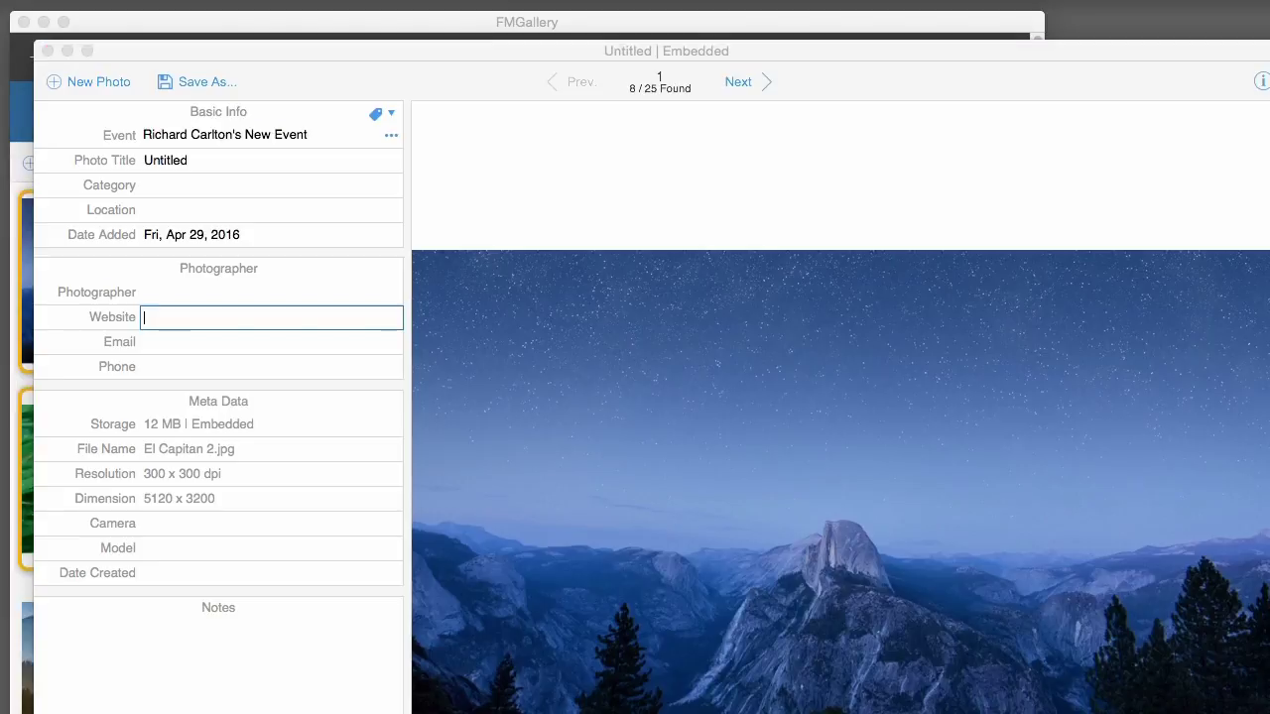
left_click(730, 195)
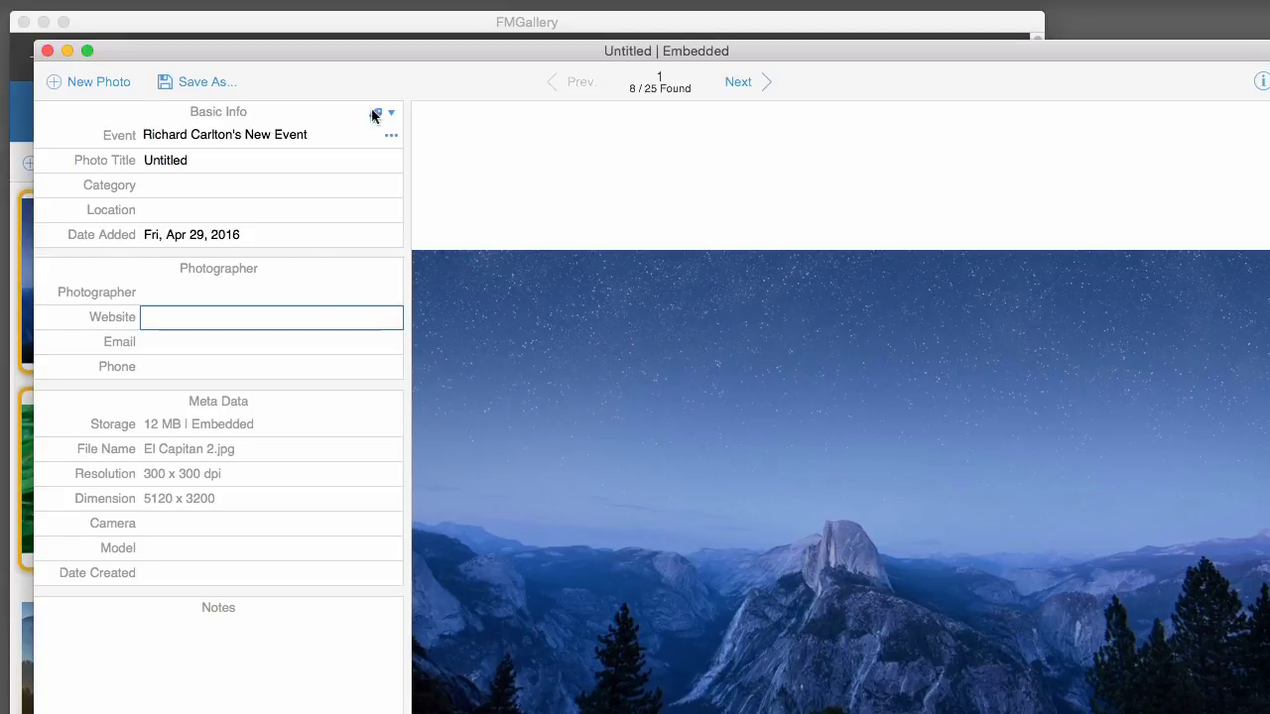
left_click(47, 50)
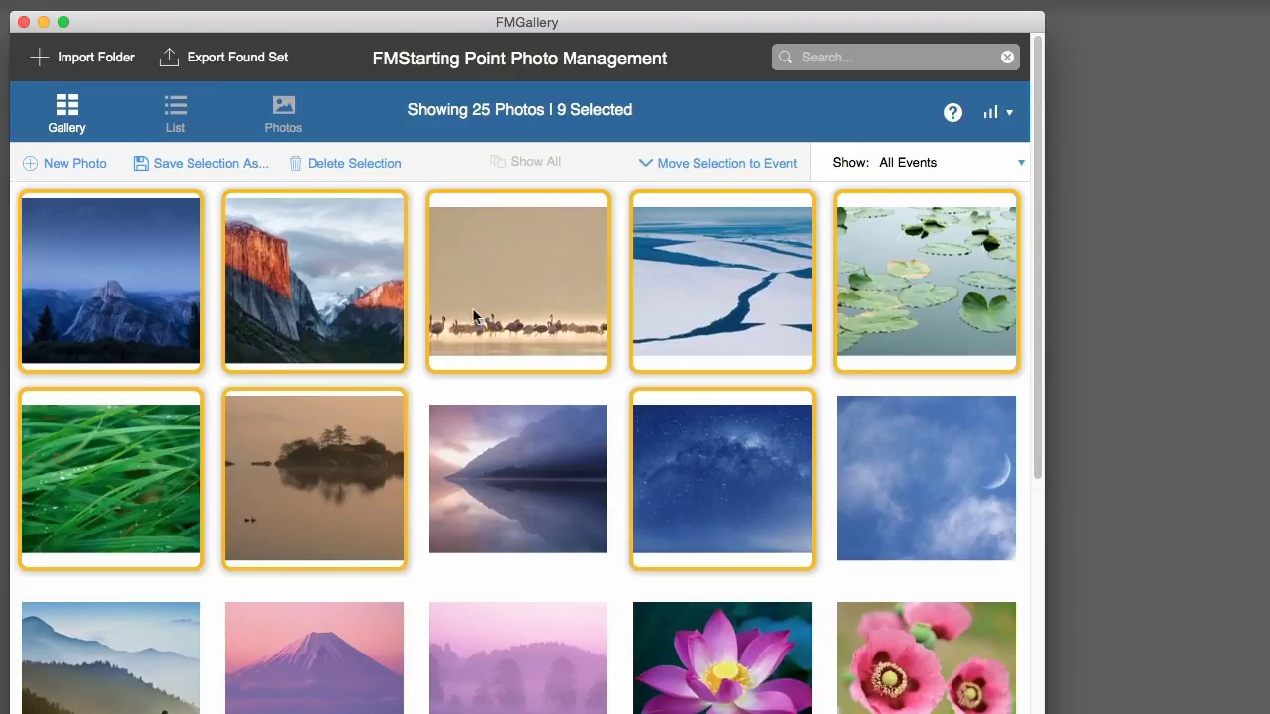
- Select the flamingo, El Capitan, misty hills and lake reflection photos together
left_click(170, 291)
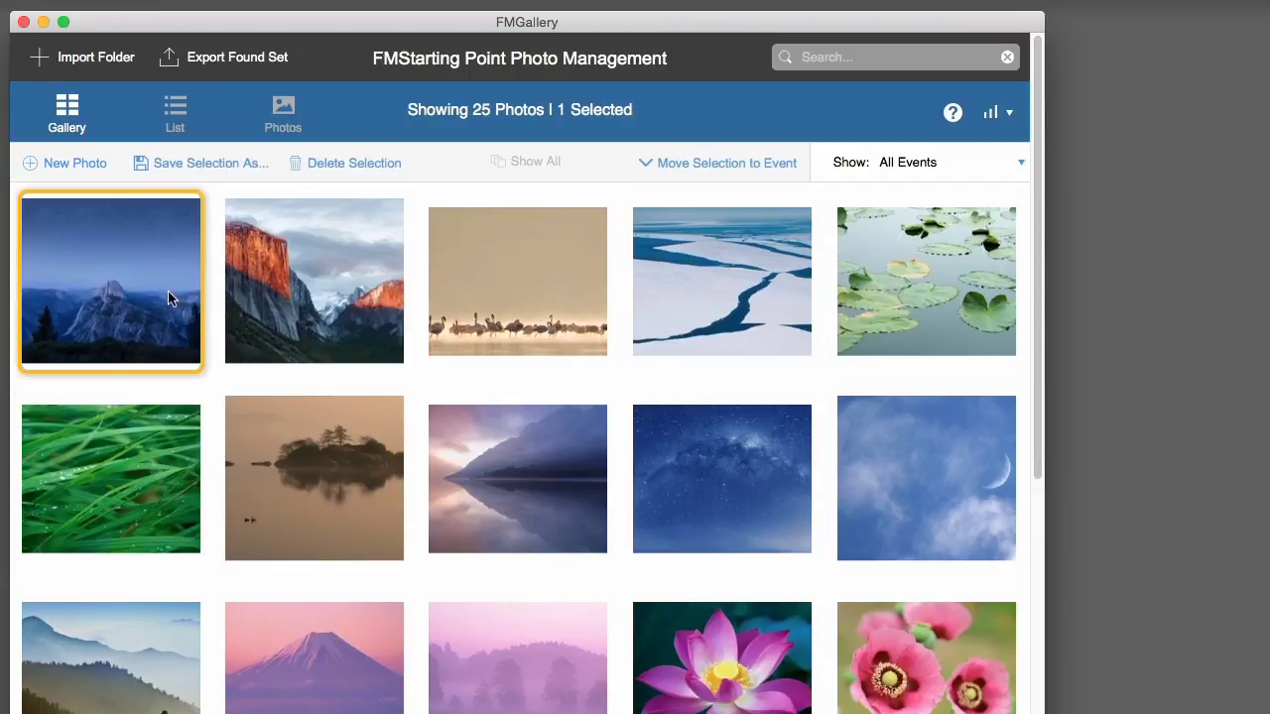
left_click(260, 297)
left_click(167, 653)
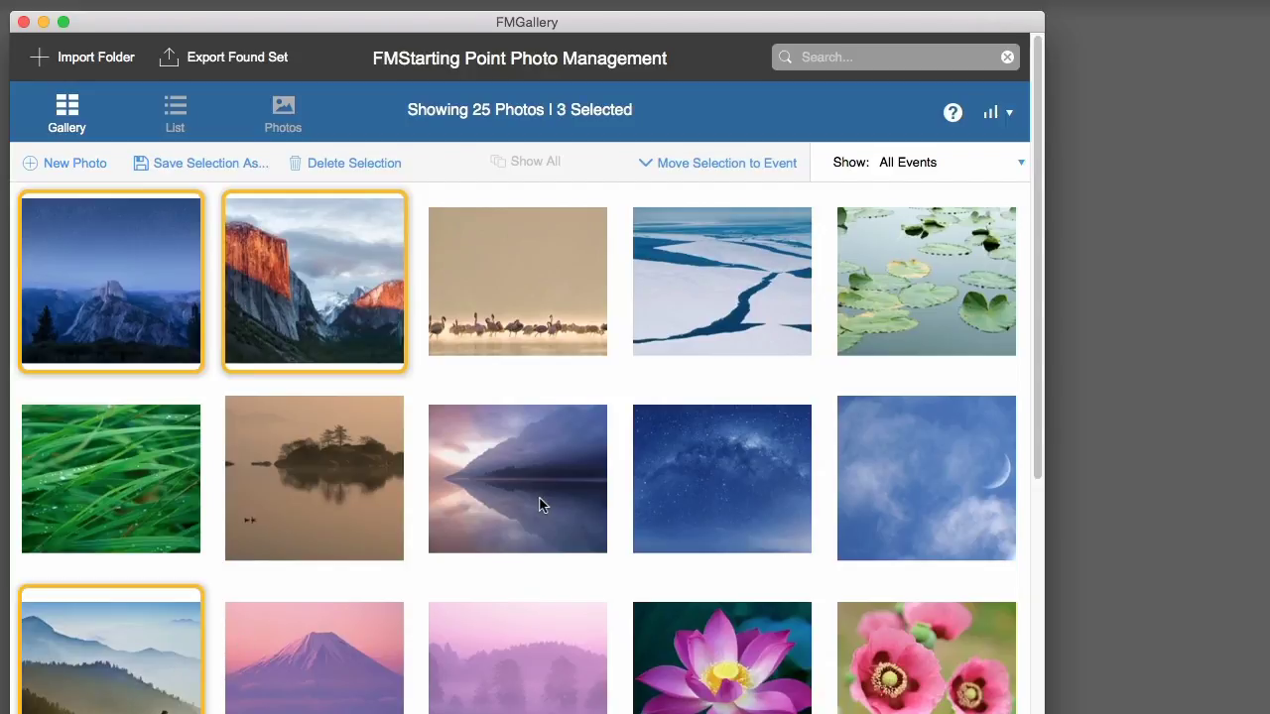
left_click(566, 457)
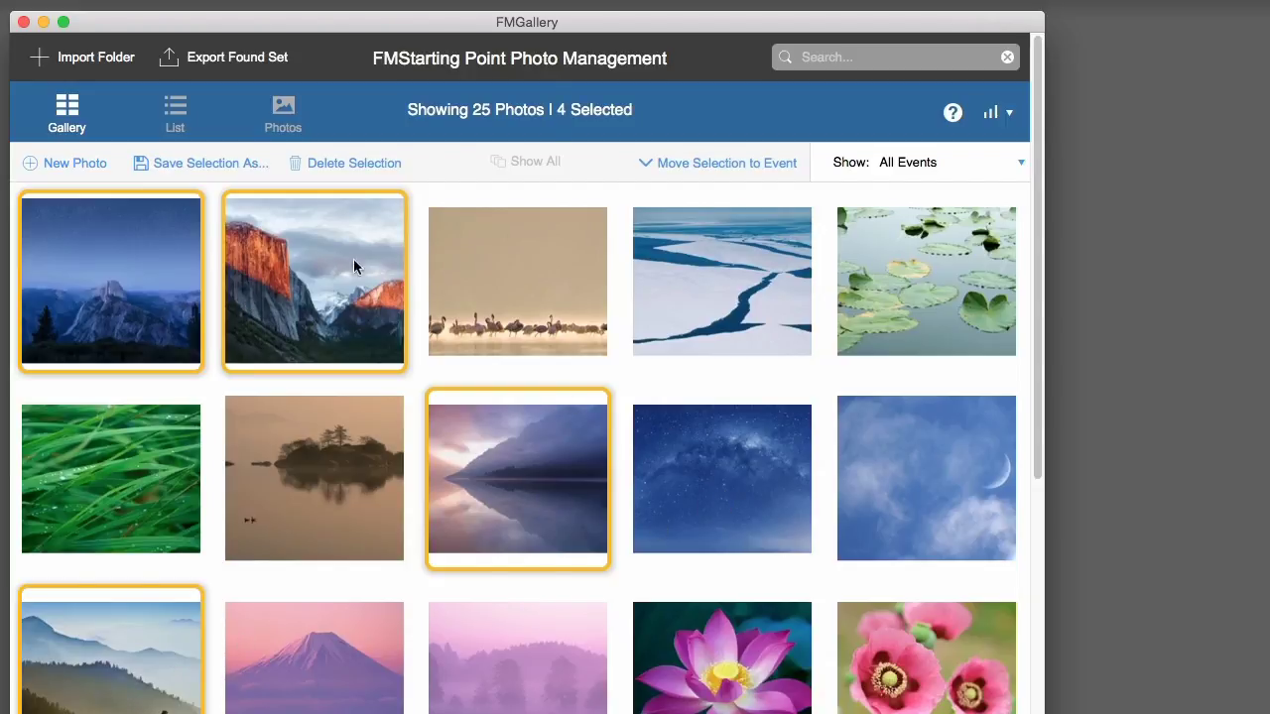
- Move the four selected photos into a new event named 'Lanscape'
left_click(740, 162)
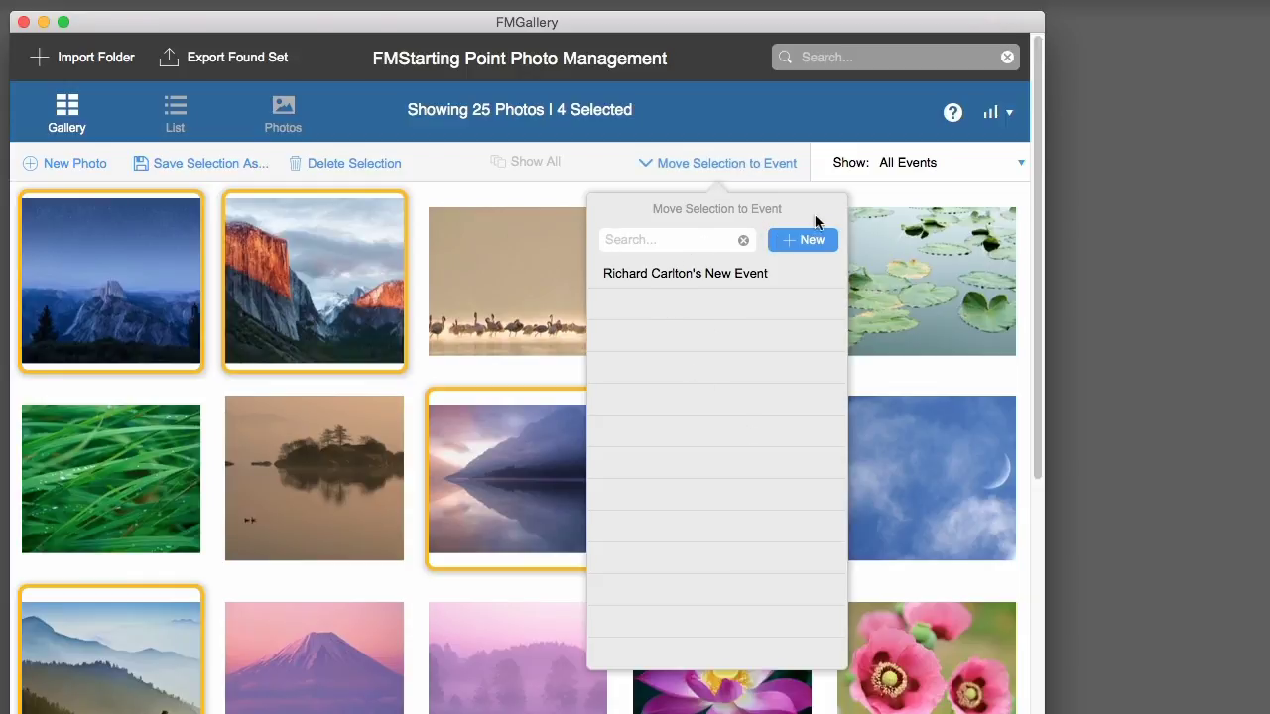
left_click(812, 240)
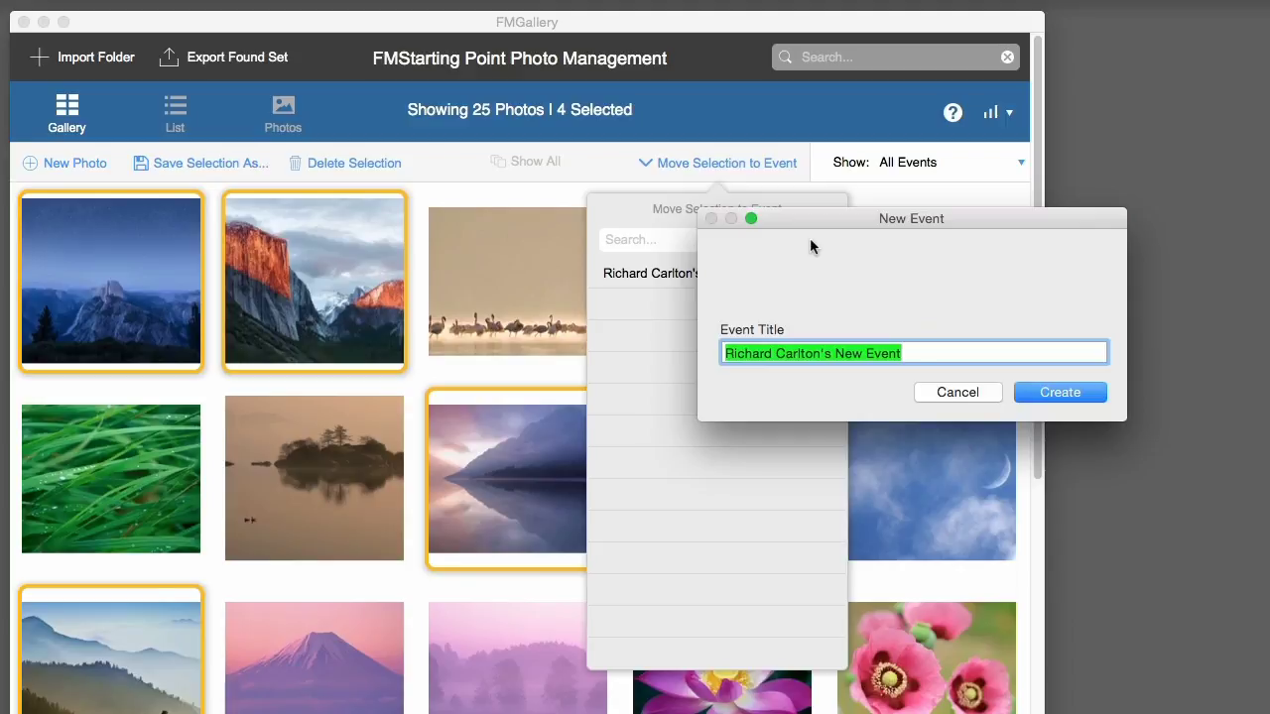
type("Lans")
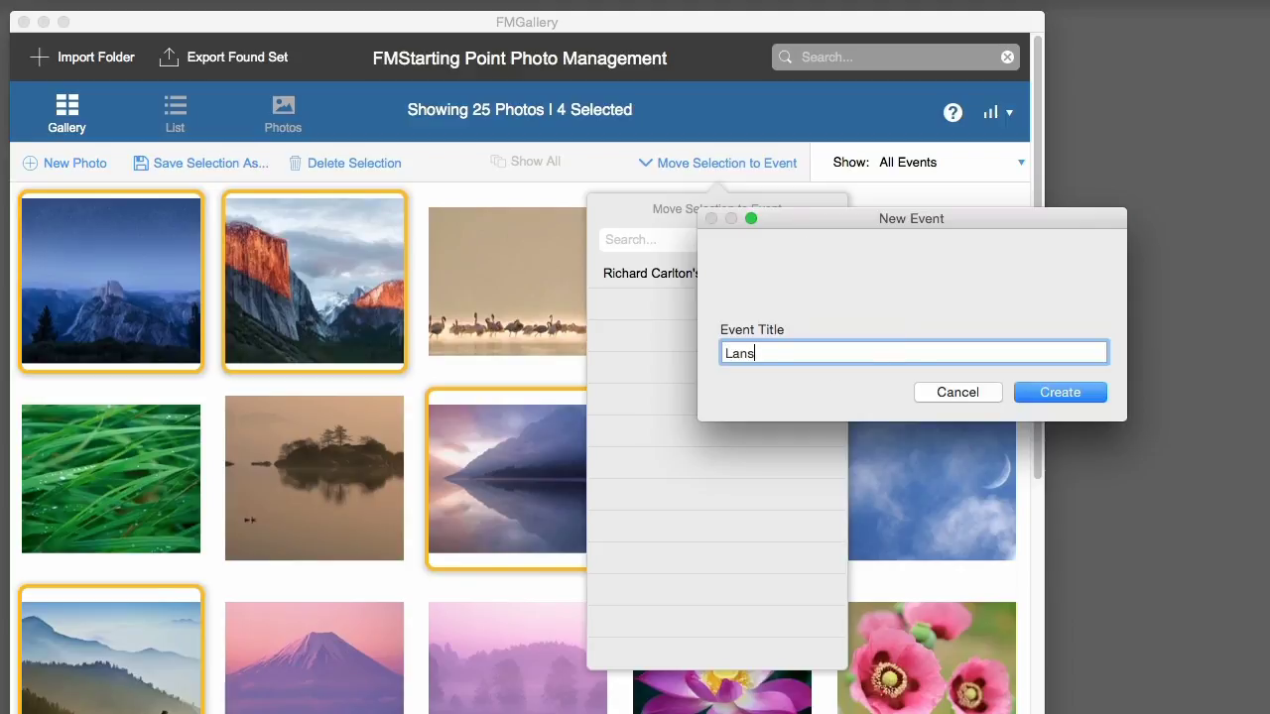
type("cape")
left_click(1094, 391)
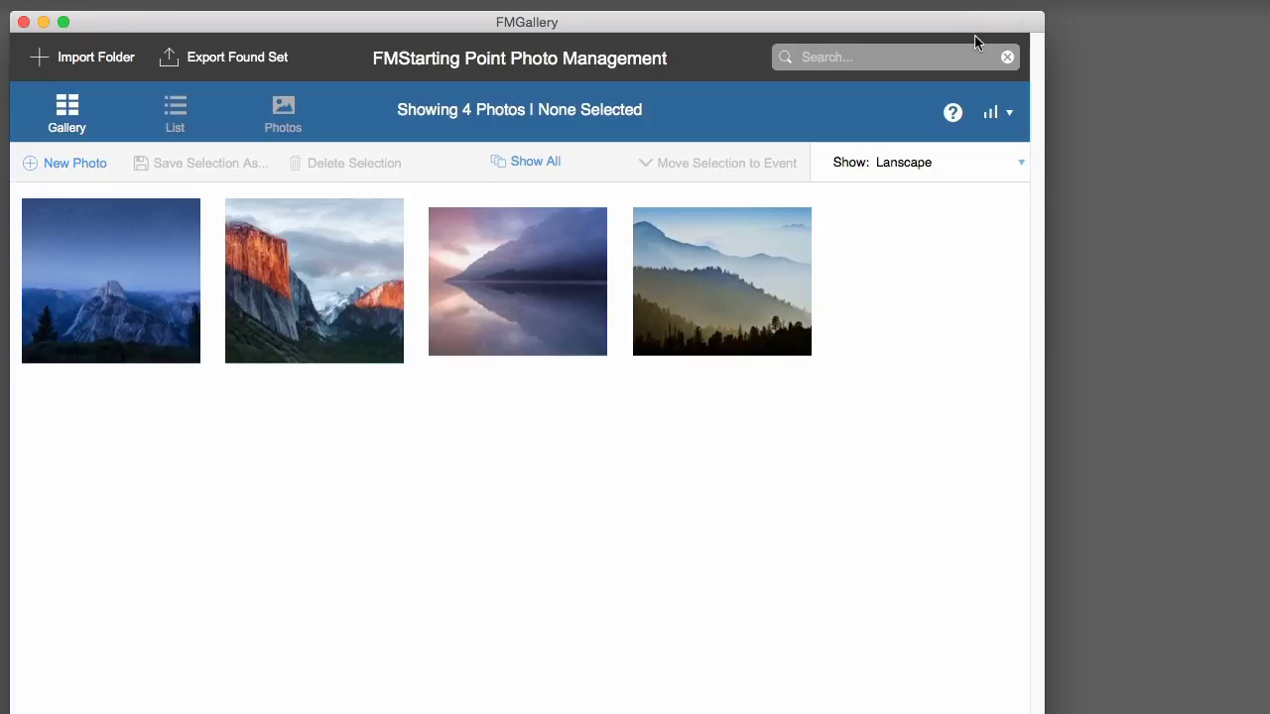
- Filter the gallery to the default-named event, then to the Lanscape event
left_click(938, 161)
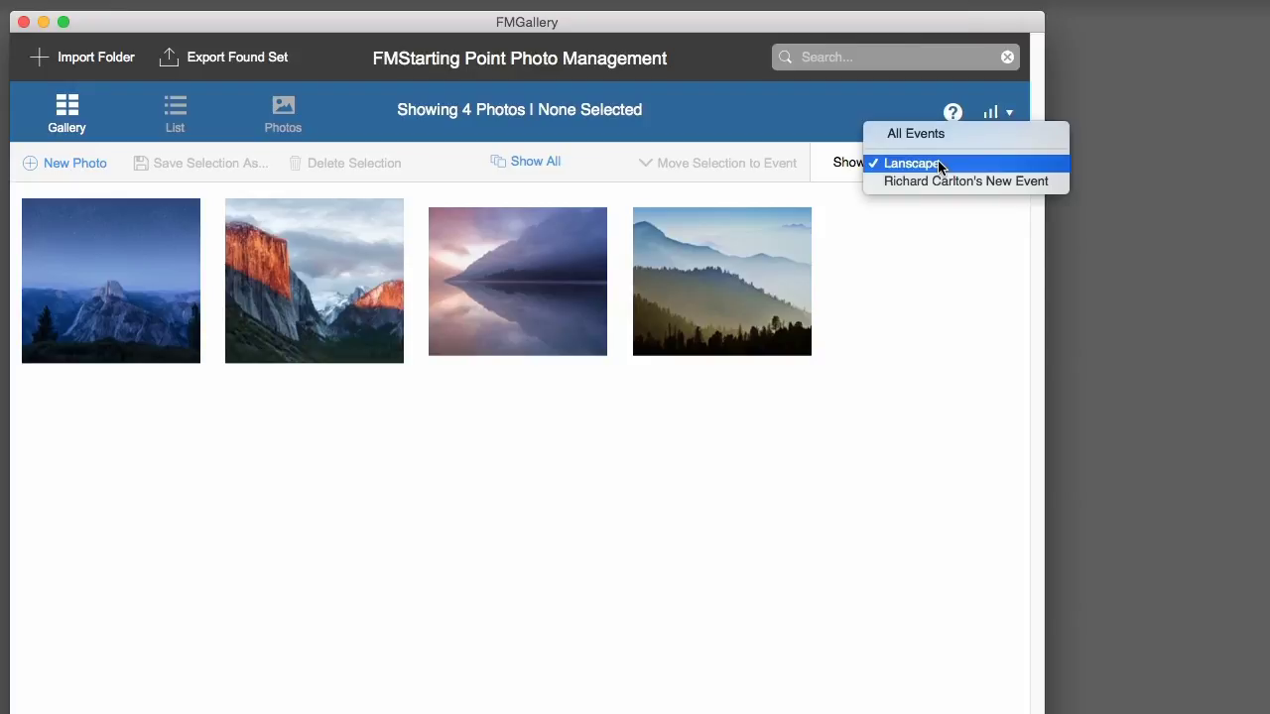
left_click(941, 183)
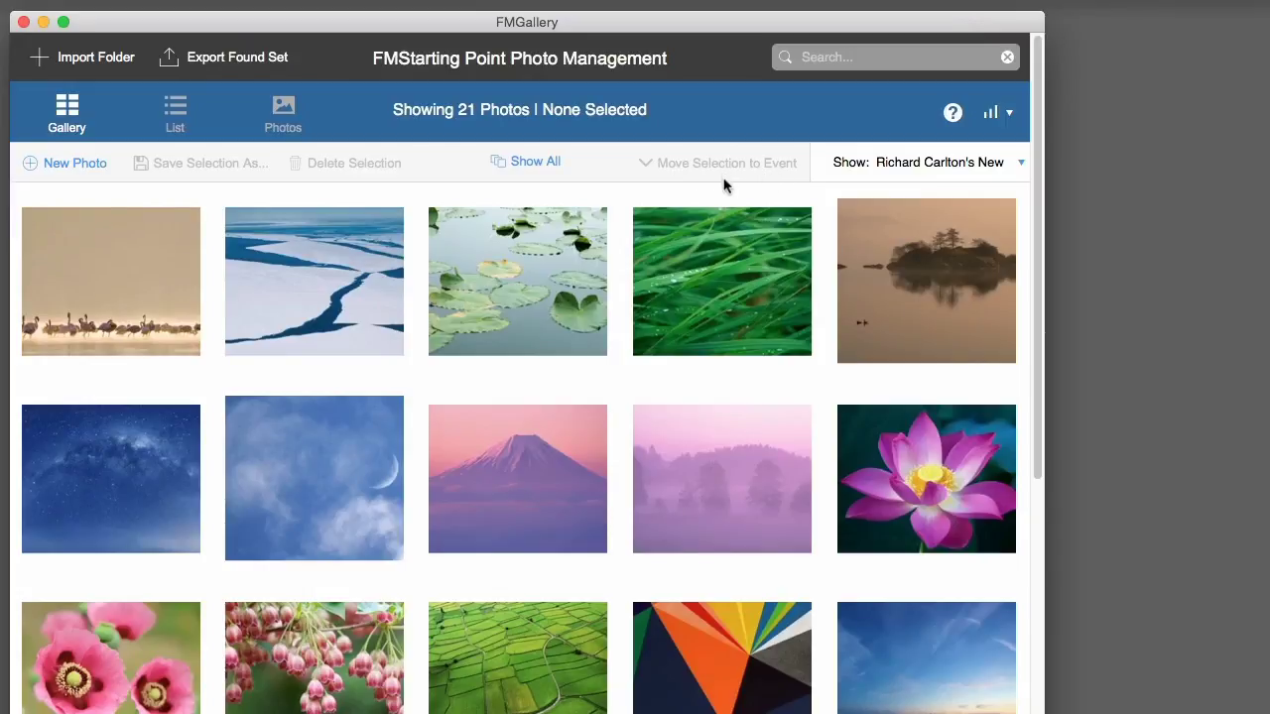
left_click(947, 163)
left_click(947, 147)
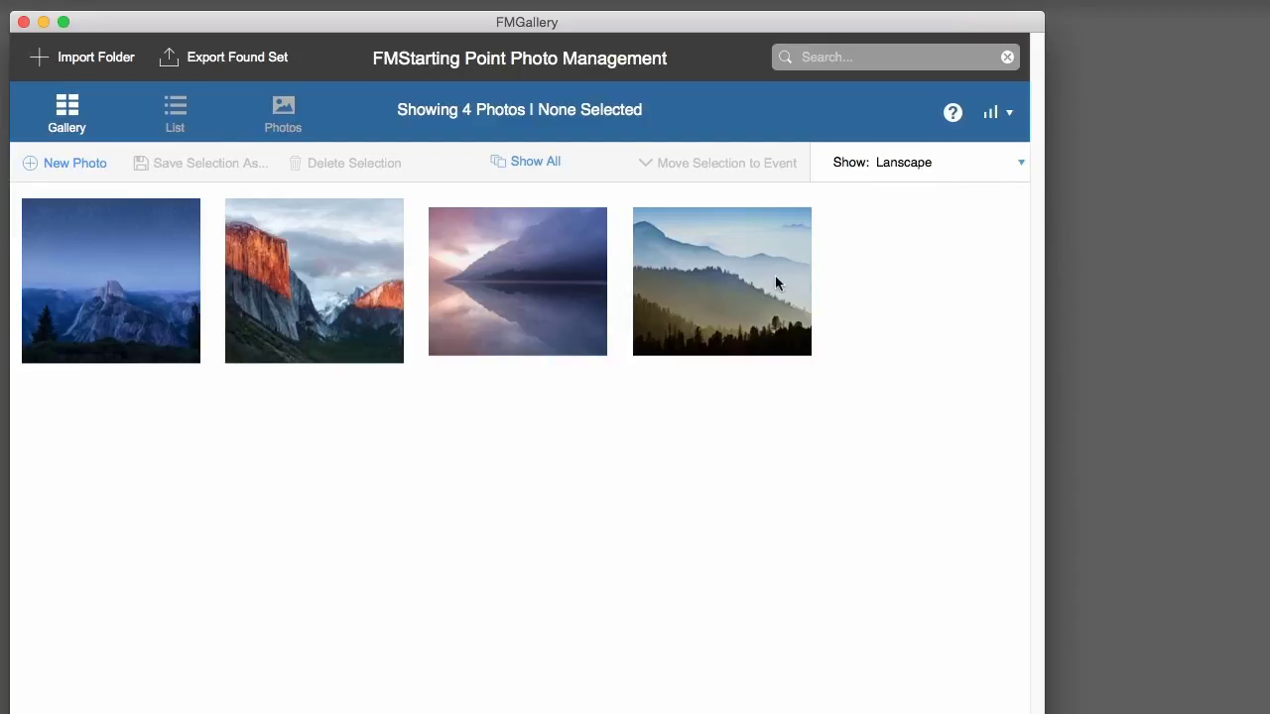
- Move the misty hills photo into a new event named 'Mew Event'
left_click(775, 277)
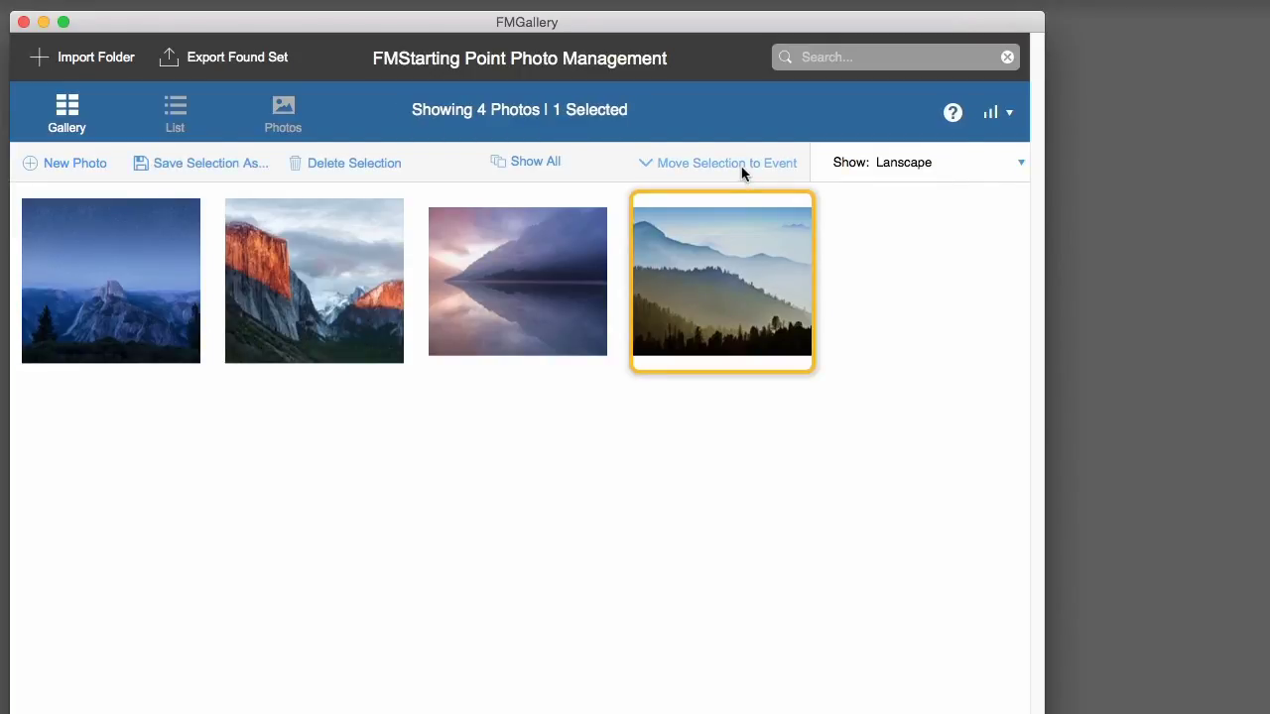
left_click(743, 171)
left_click(801, 243)
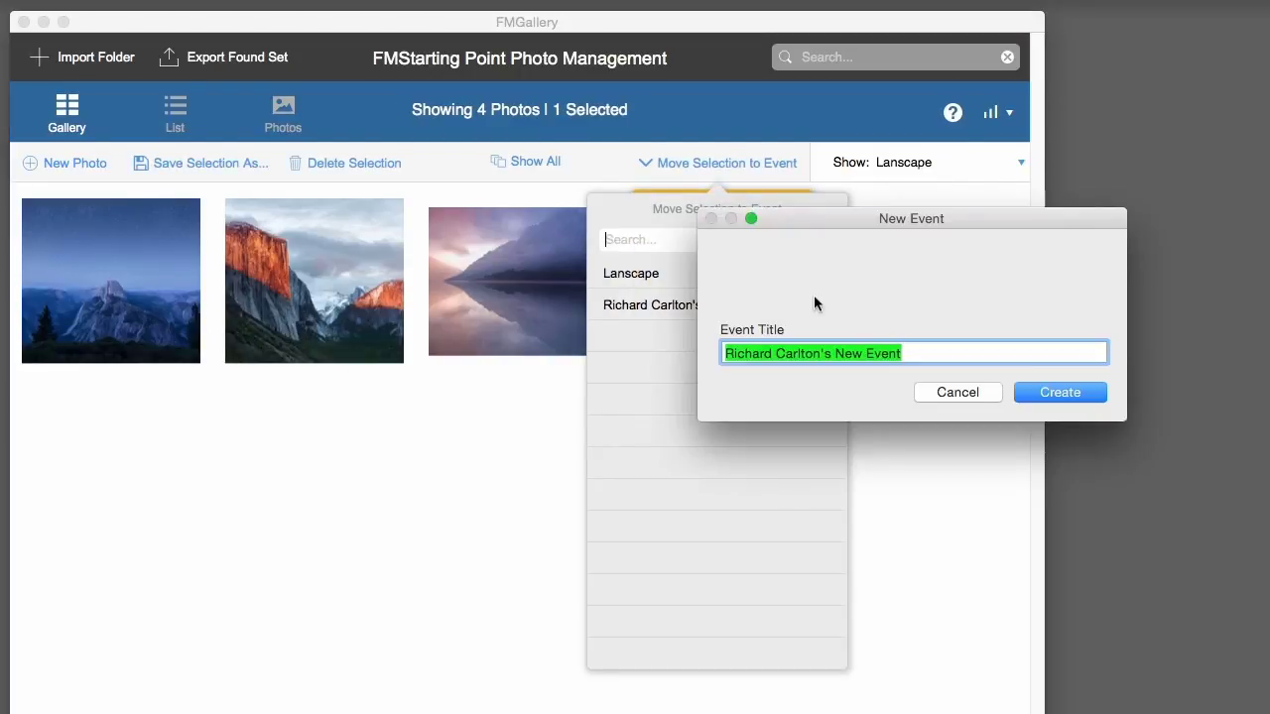
type("Mew Event")
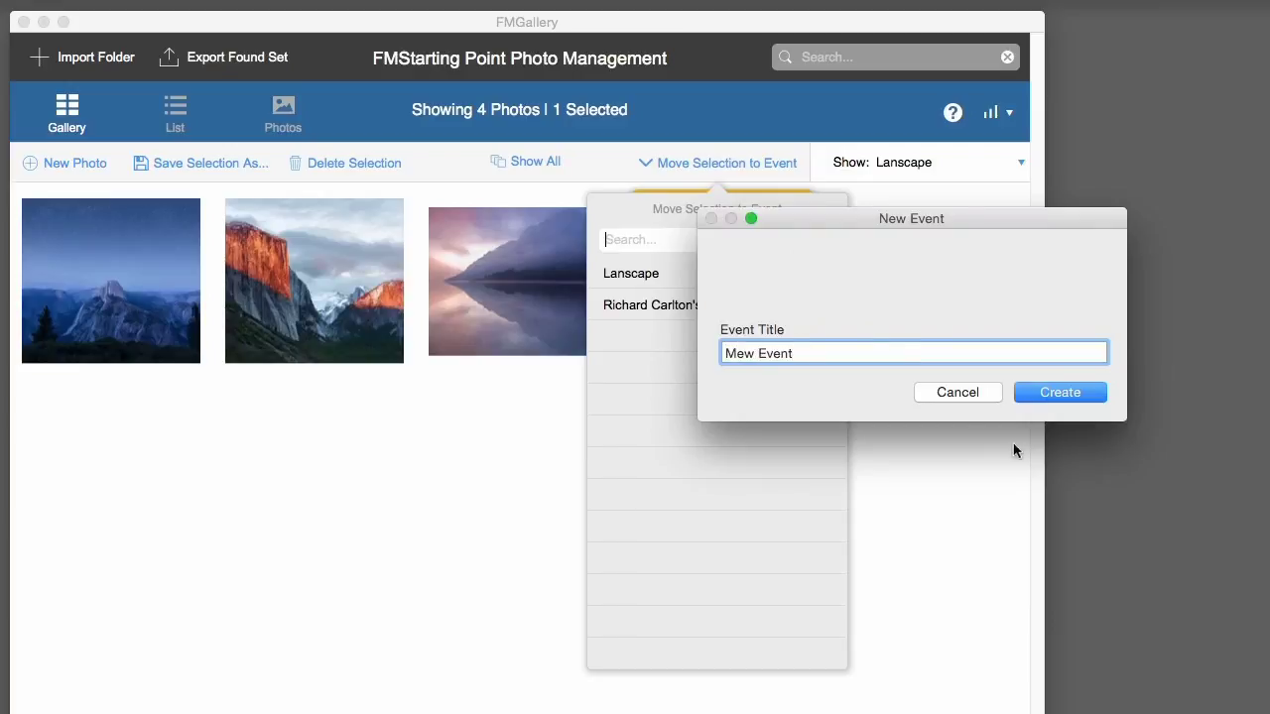
left_click(1068, 393)
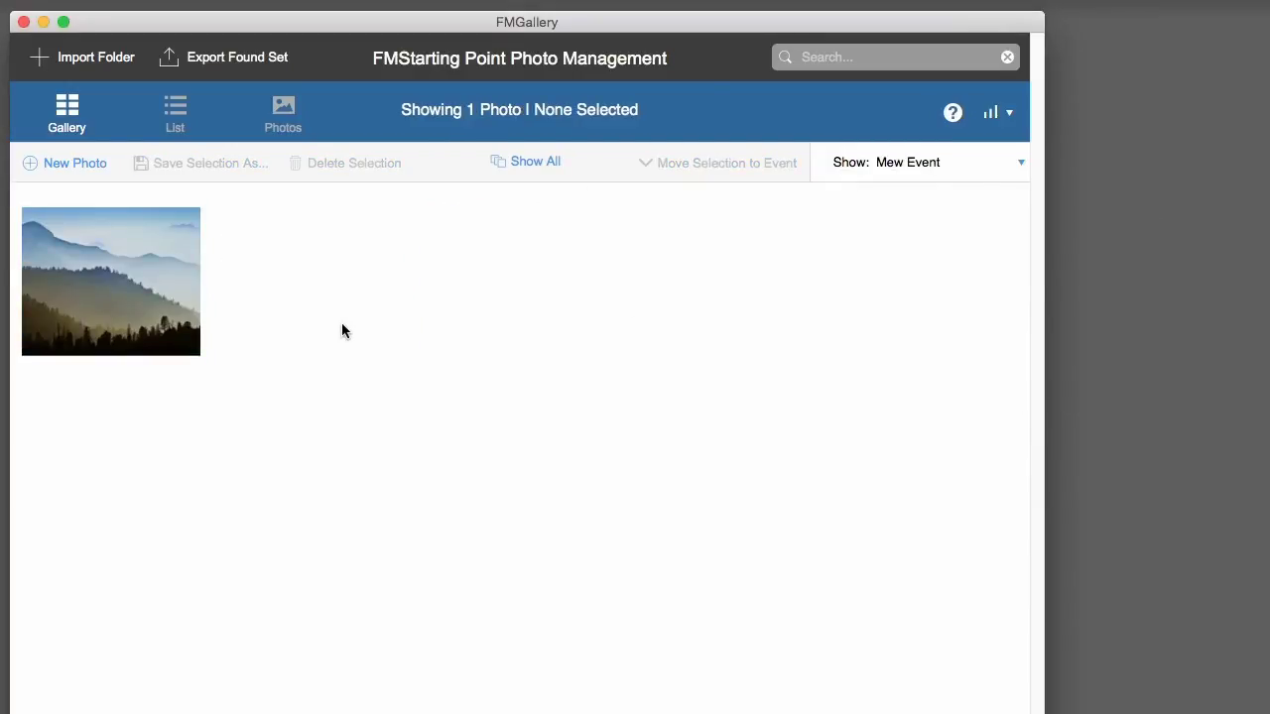
- Filter to the Lanscape event again, then show all photos from every event
left_click(960, 170)
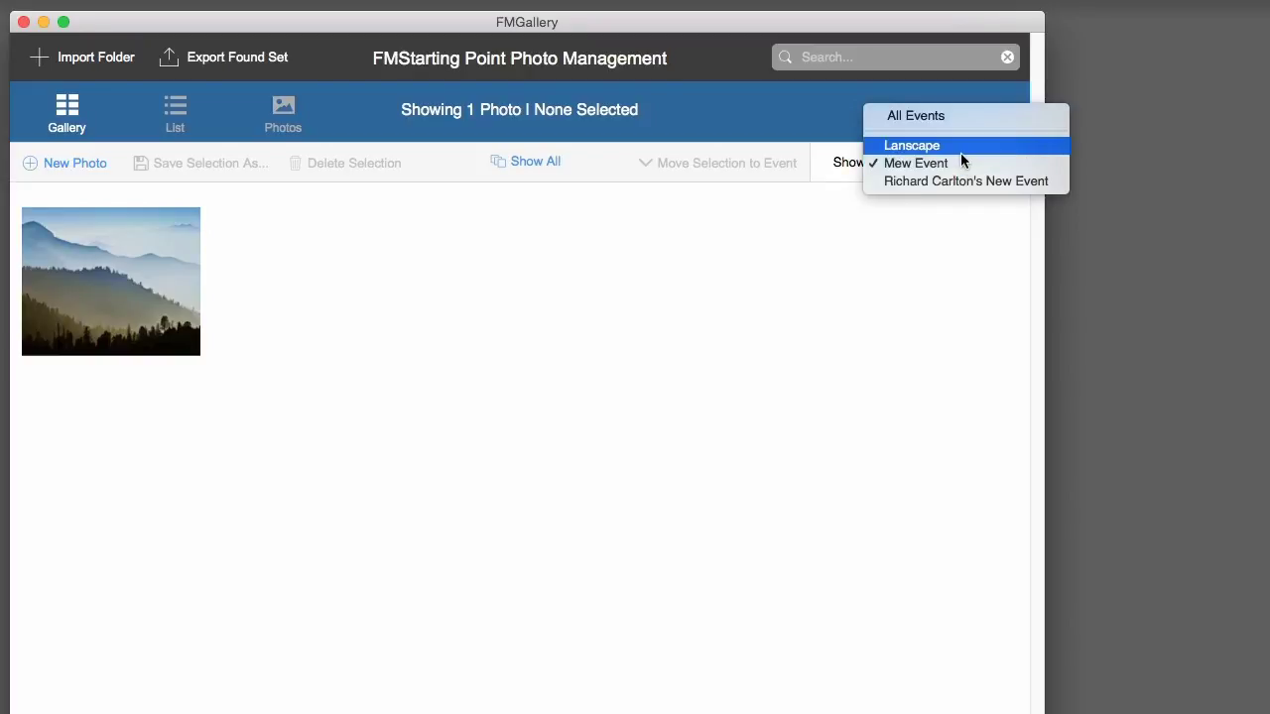
left_click(961, 152)
left_click(961, 162)
left_click(939, 196)
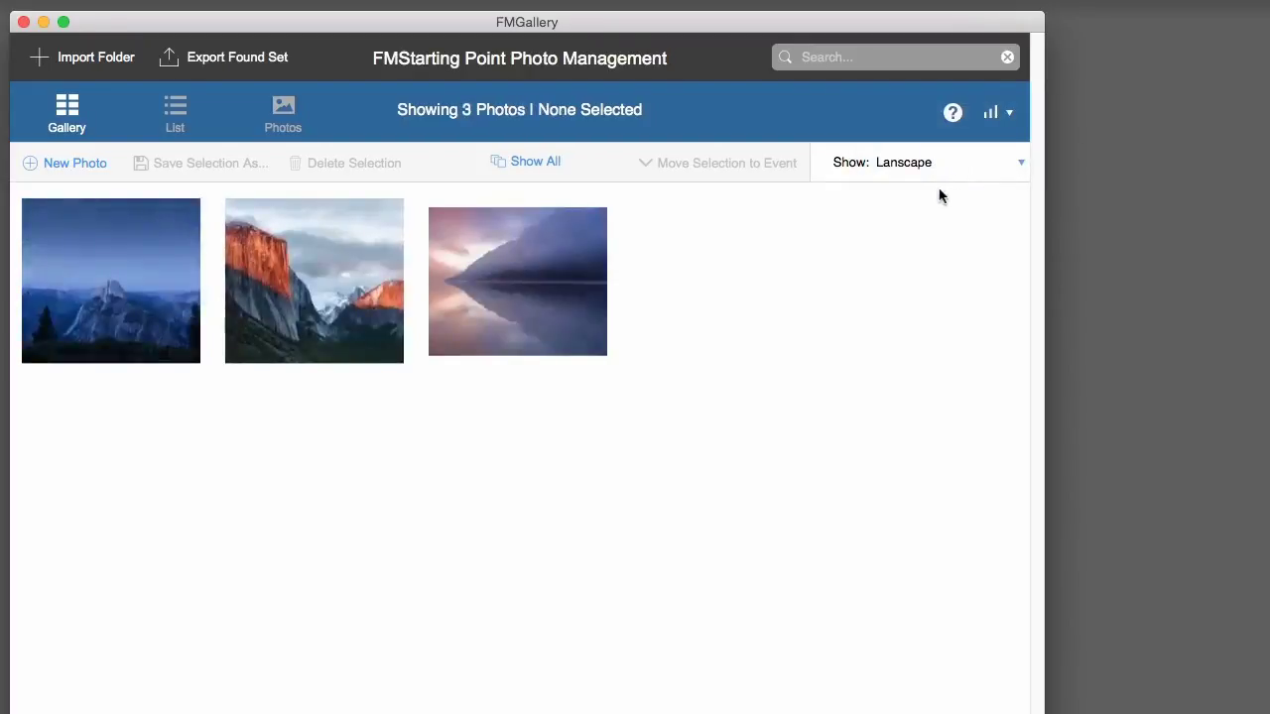
left_click(549, 161)
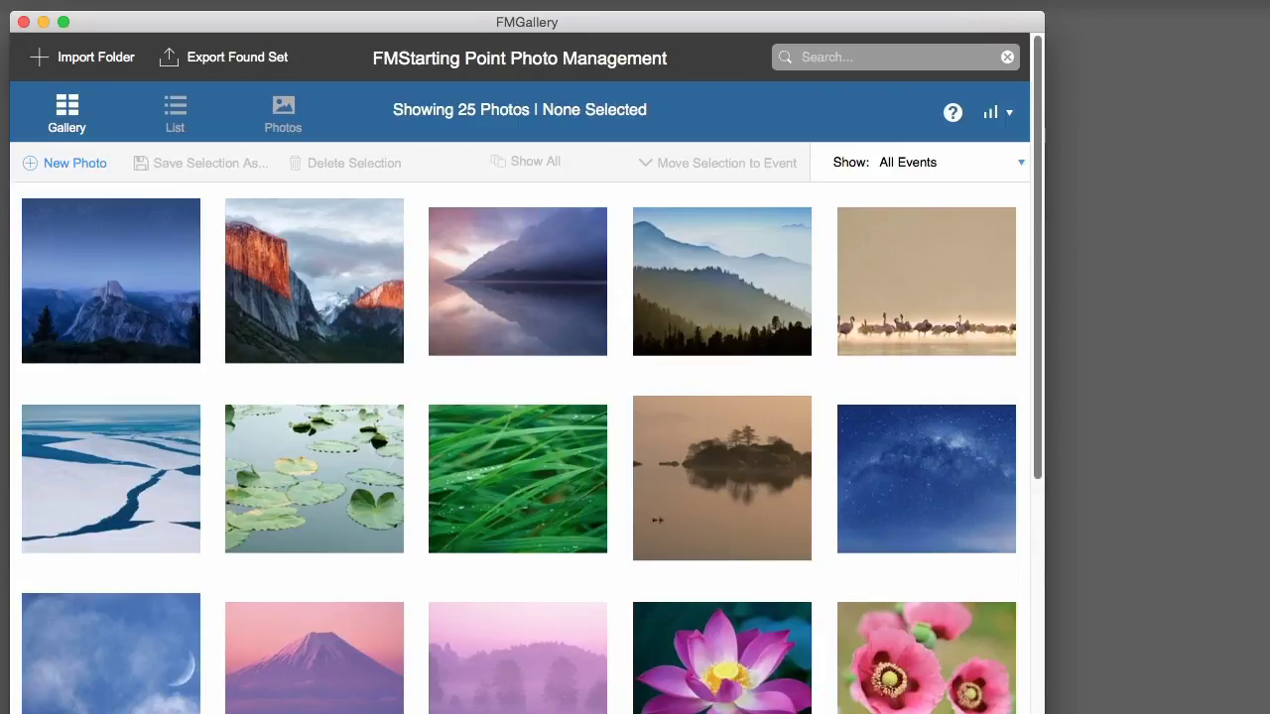
- Widen, narrow, then widen the FMGallery window again so more photo columns fit
left_click_drag(1045, 135, 1269, 135)
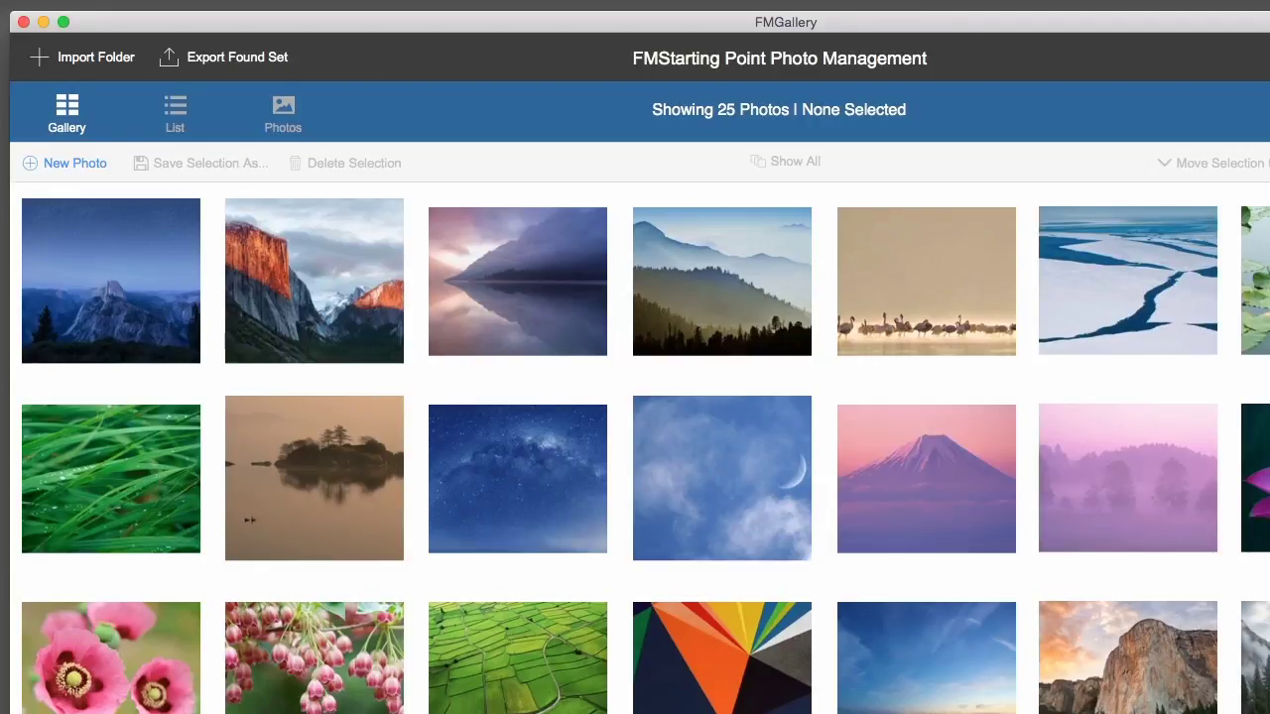
left_click_drag(1269, 713, 455, 713)
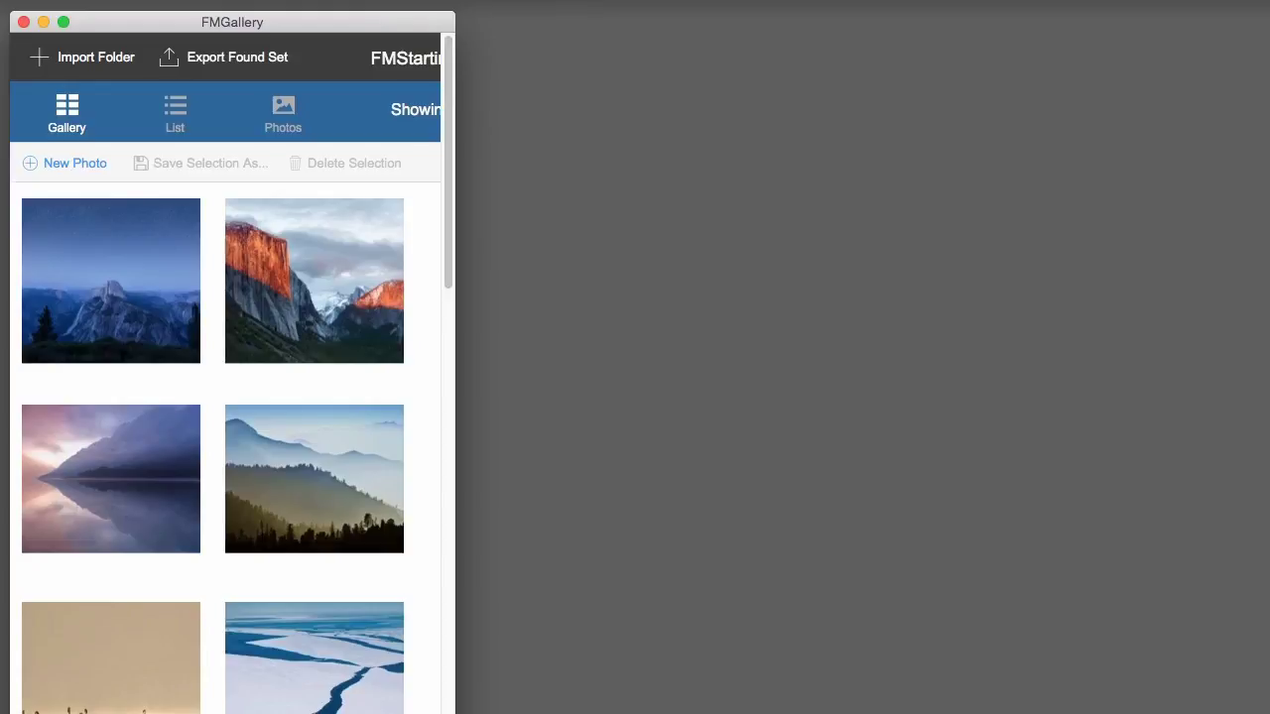
left_click_drag(454, 713, 1269, 713)
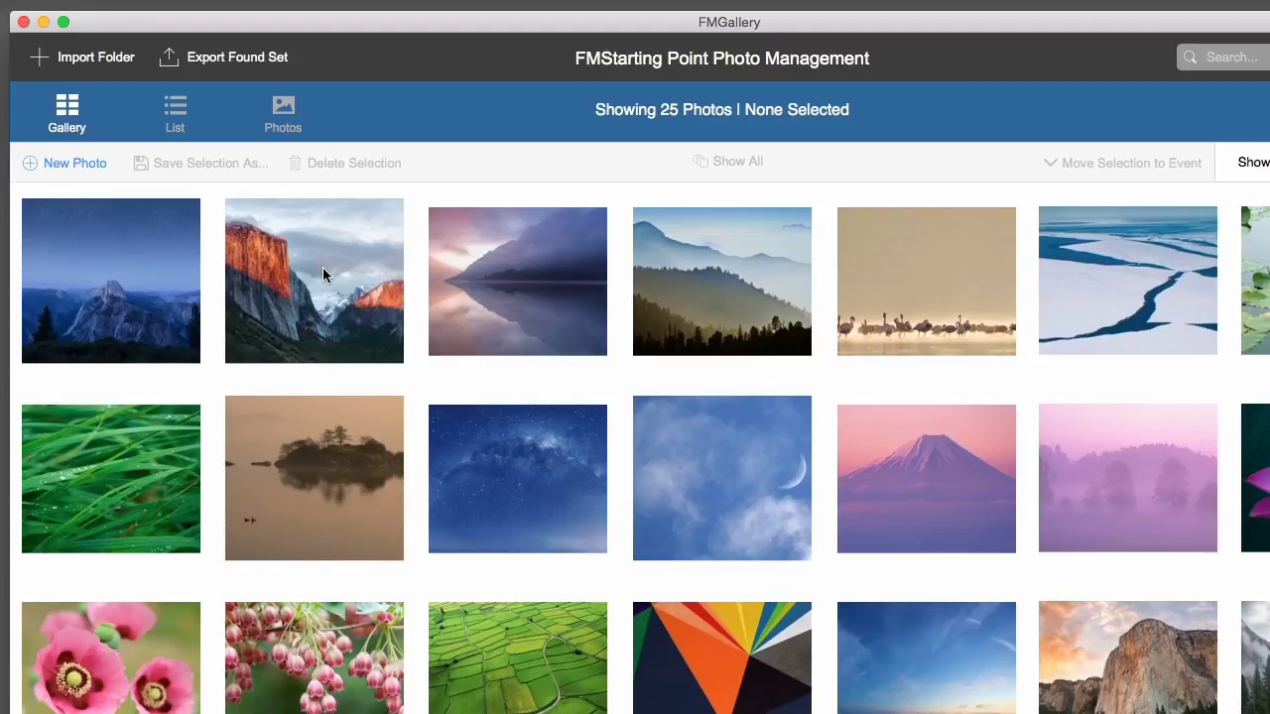
left_click(84, 165)
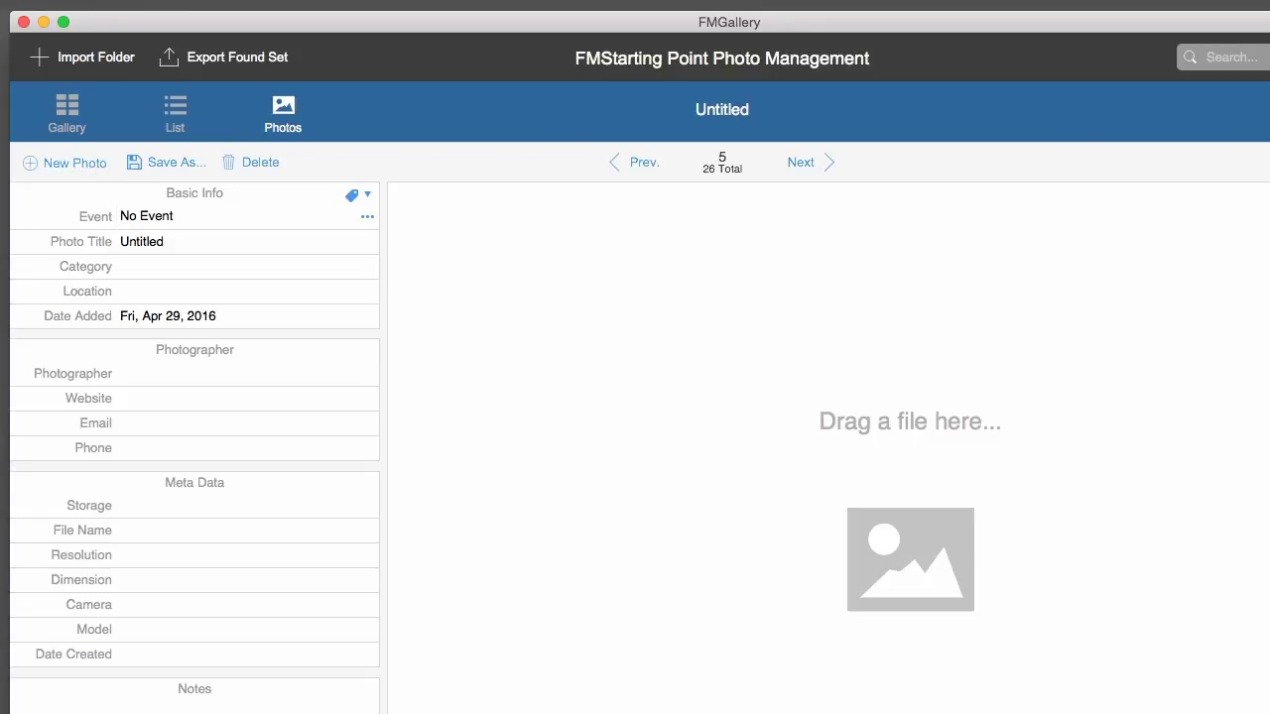
key("super+e")
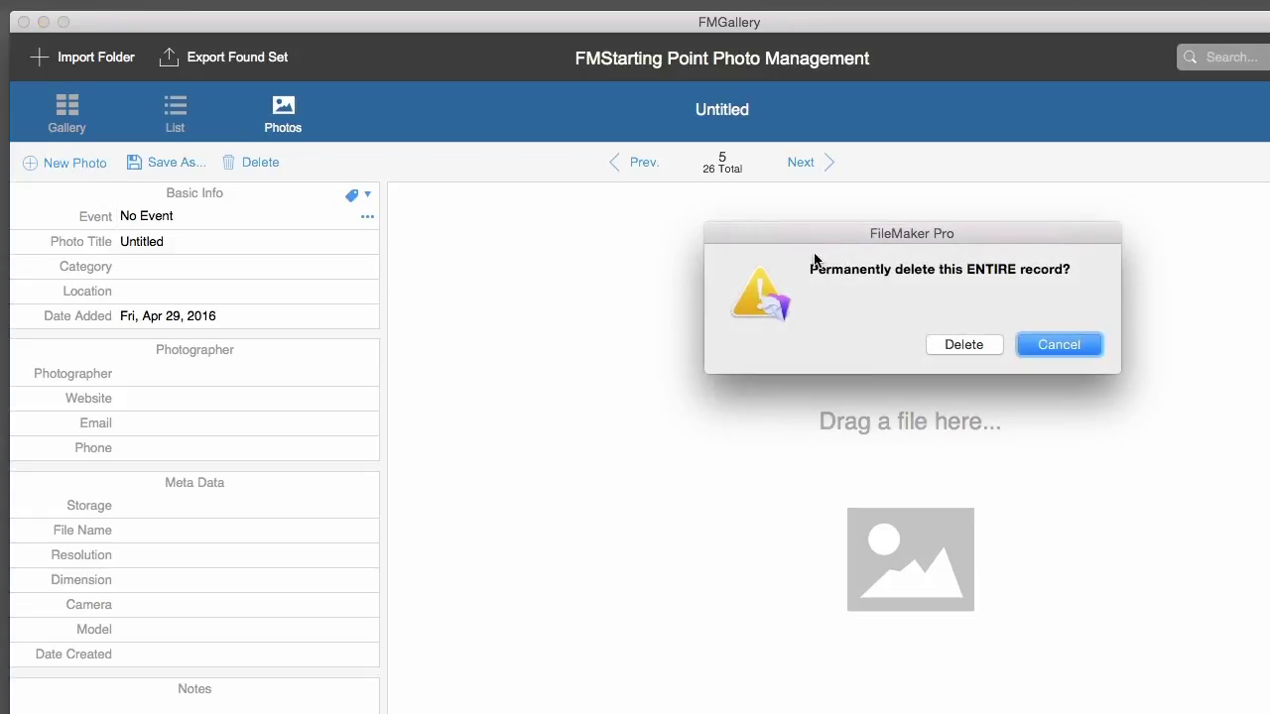
left_click(963, 346)
left_click(67, 111)
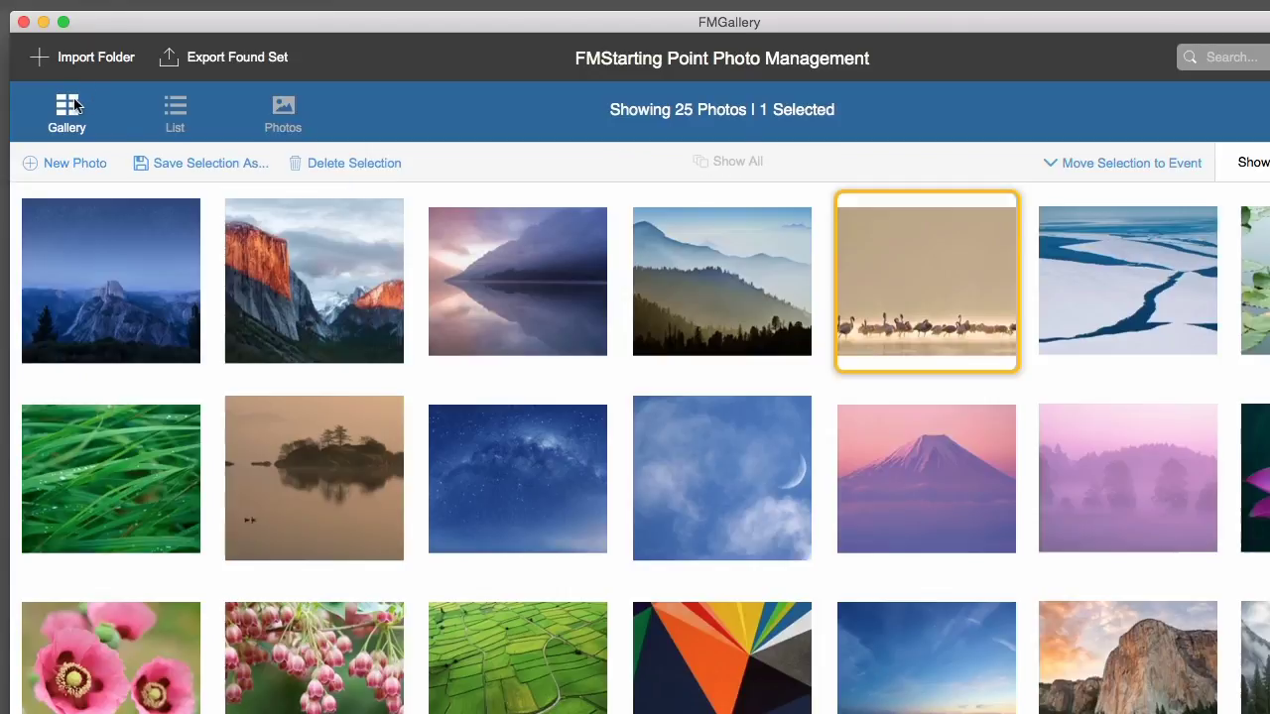
- Start a folder import as an event named 'New Event 2'
left_click(88, 58)
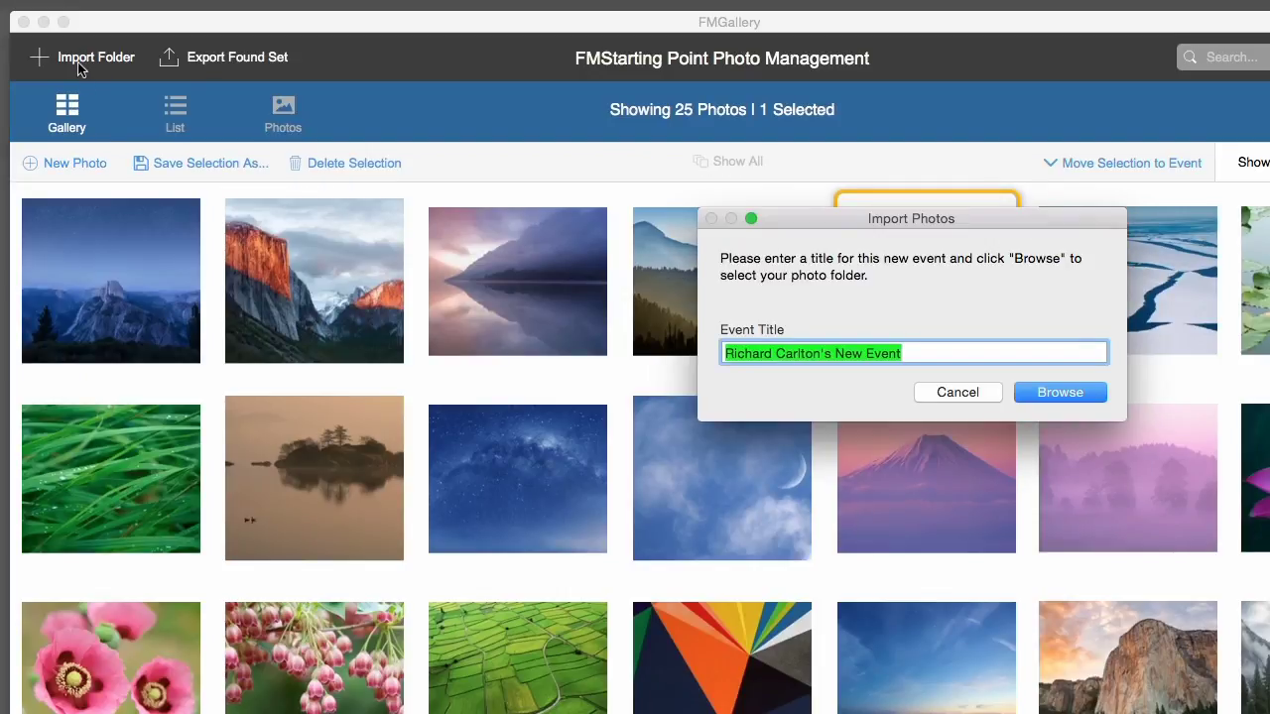
left_click_drag(872, 220, 646, 262)
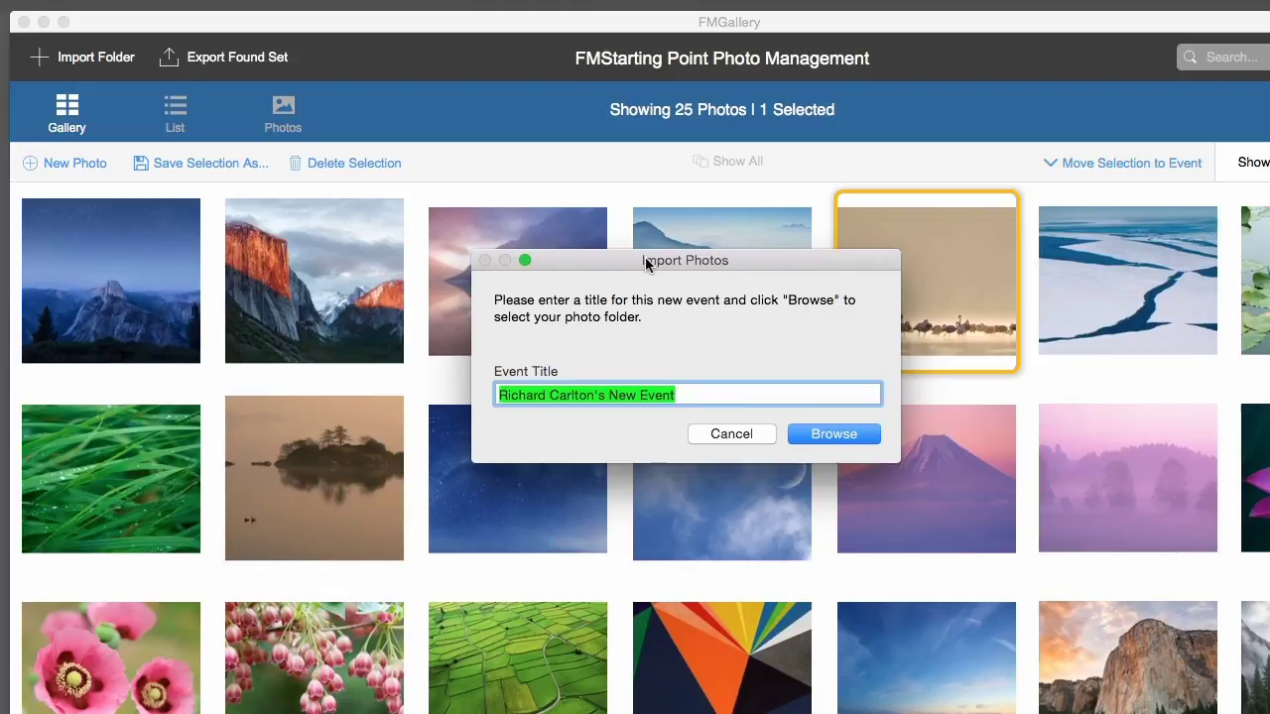
type("New Event 2")
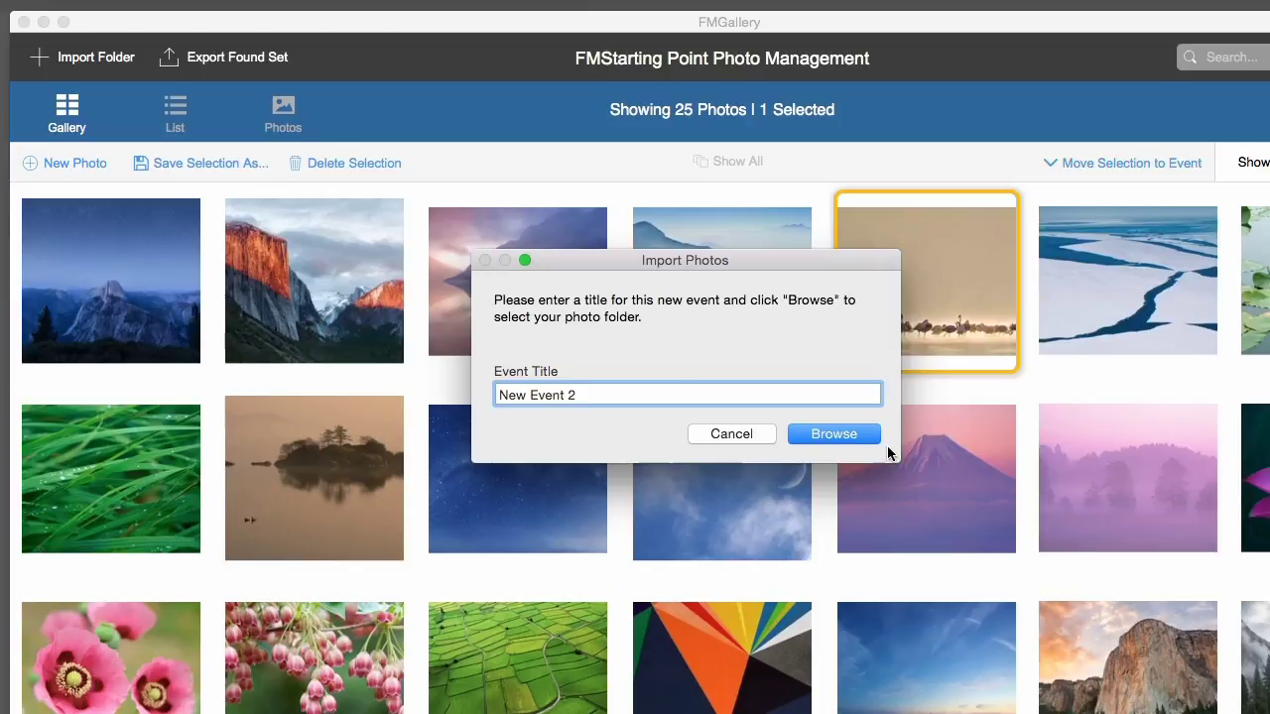
- Choose the Documents > Africa folder and import its pictures
left_click(830, 438)
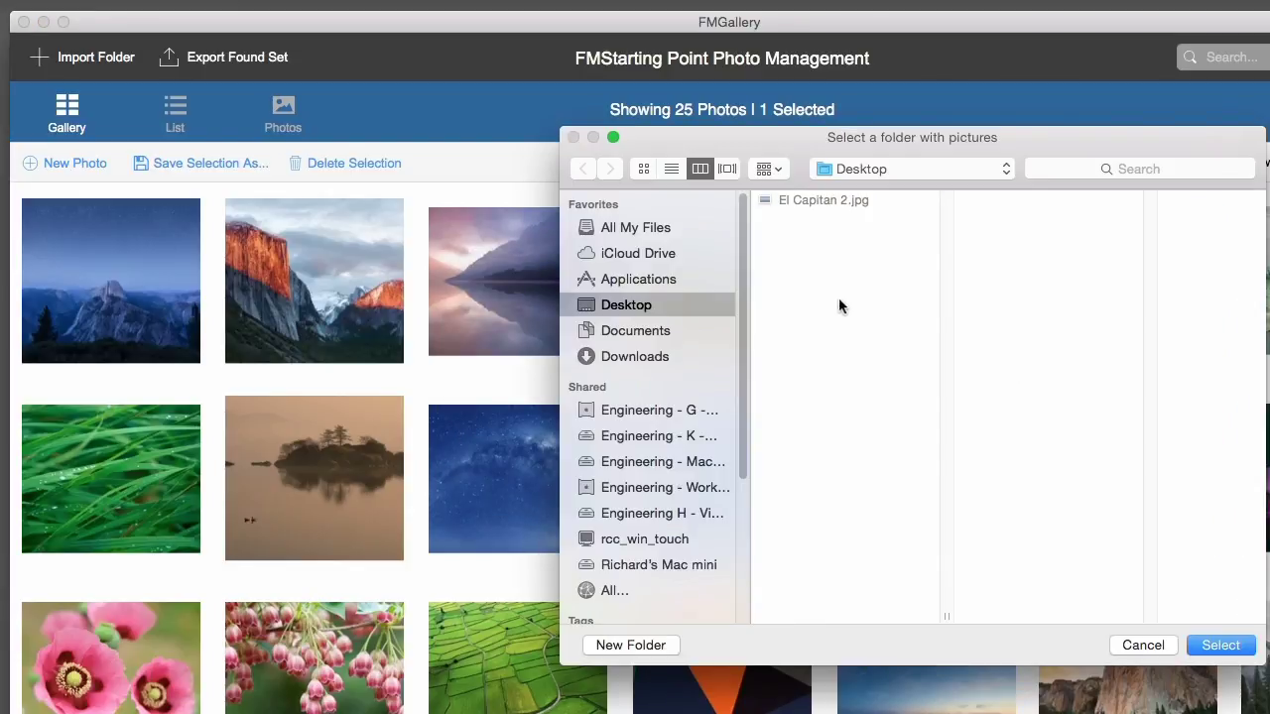
left_click(851, 174)
left_click(714, 417)
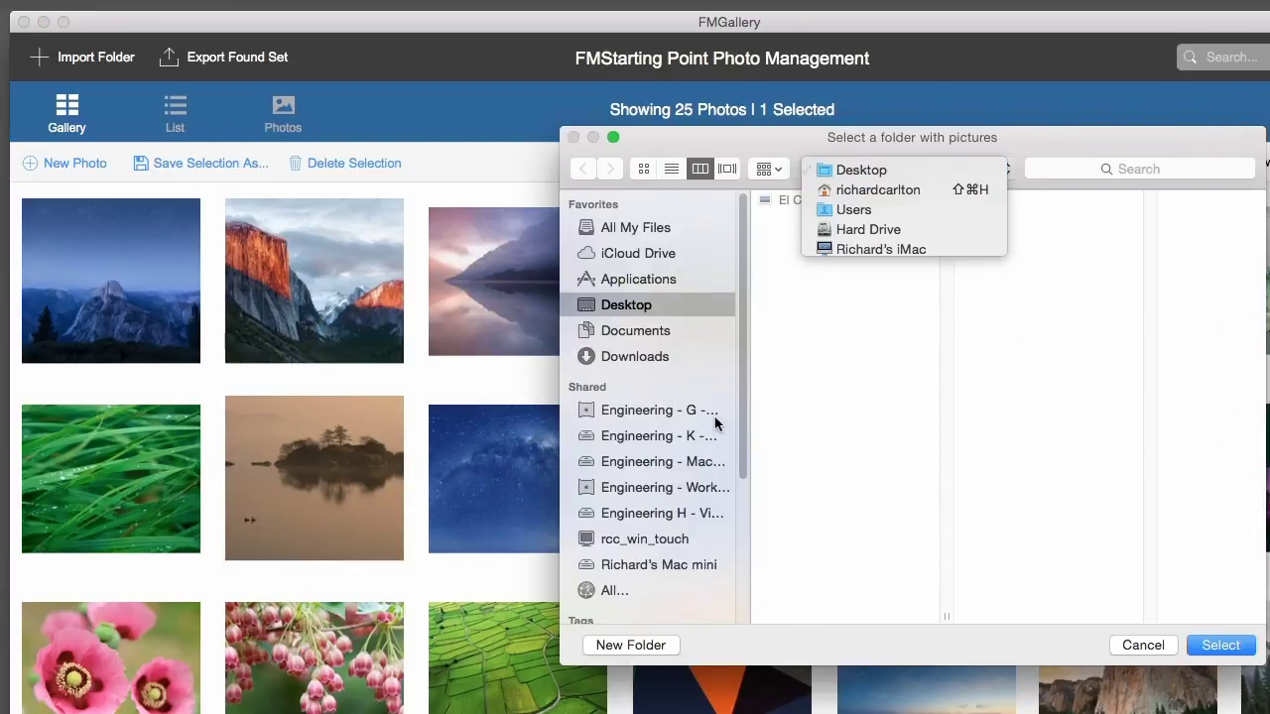
left_click(647, 335)
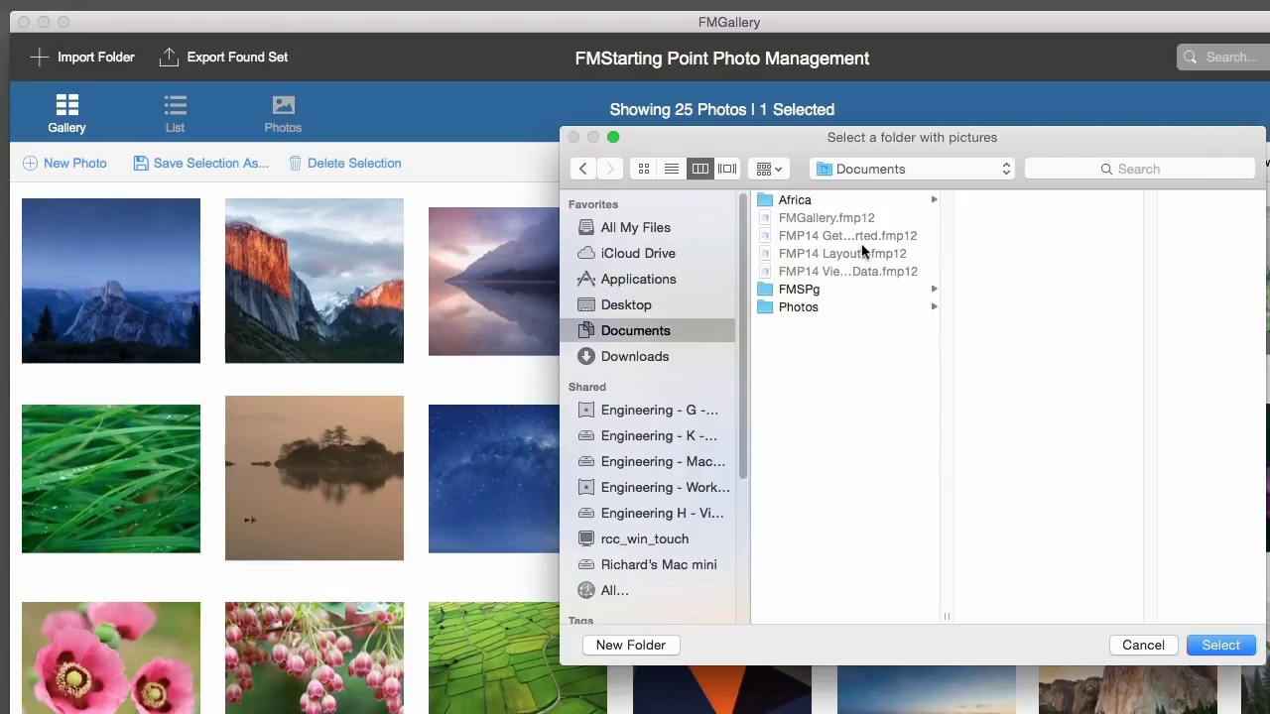
left_click(841, 307)
left_click(795, 201)
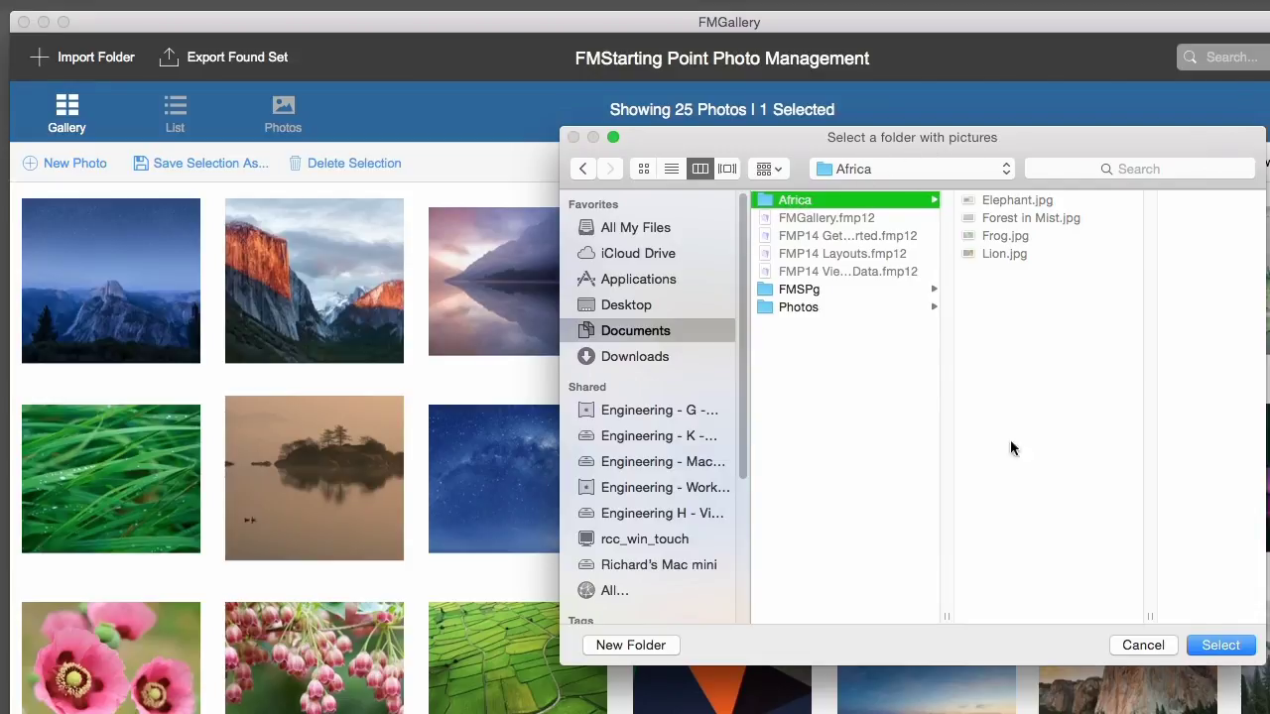
left_click(1217, 646)
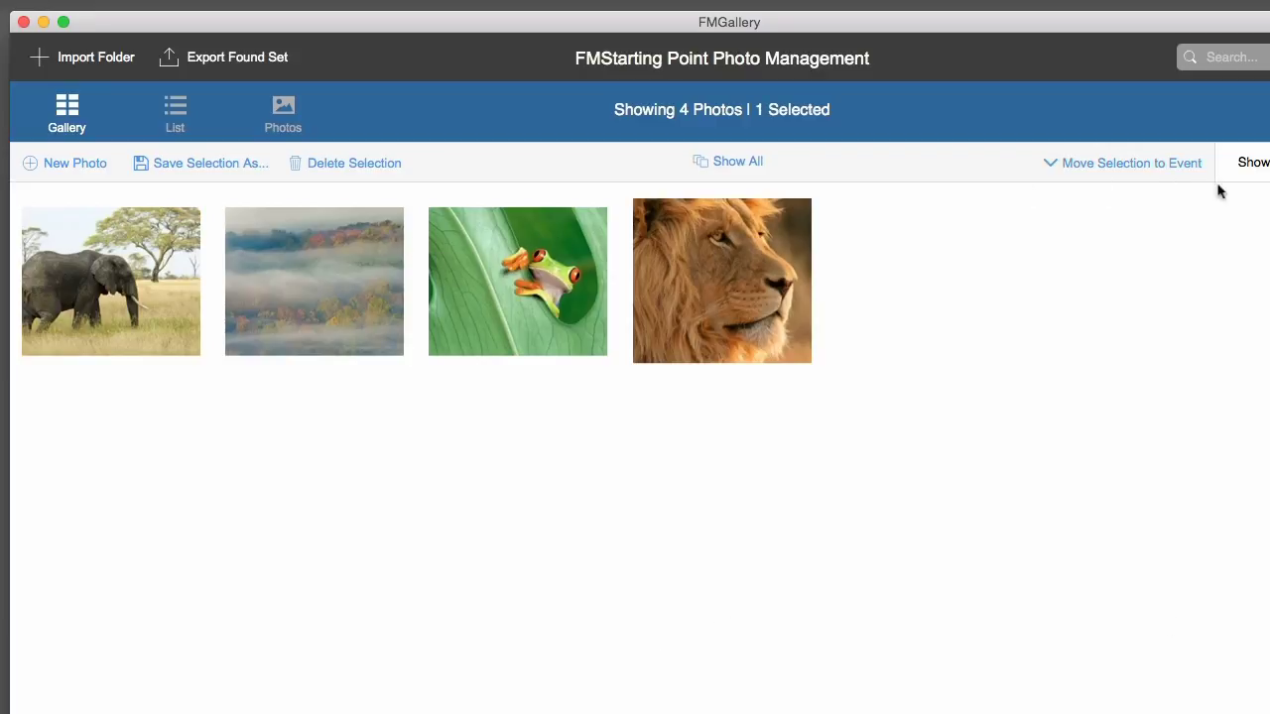
- Show all photos and select the range from the misty lake photo through the poppy photo
left_click(735, 164)
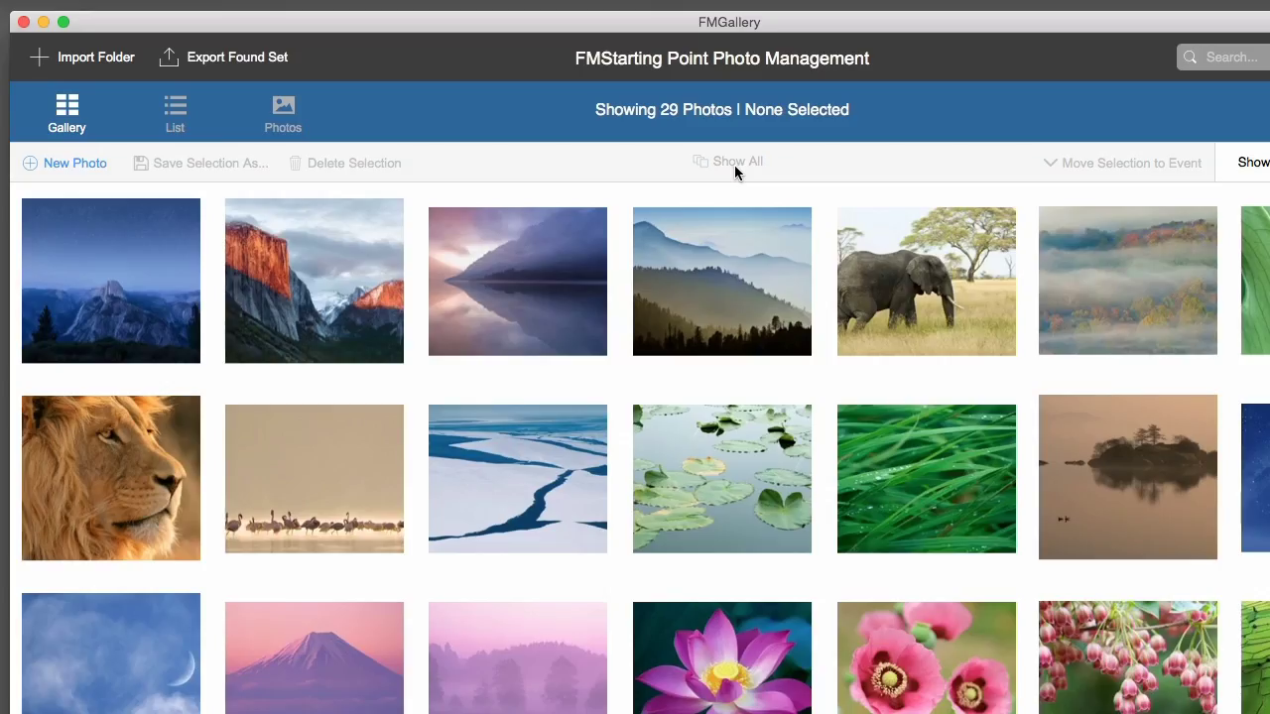
left_click(553, 278)
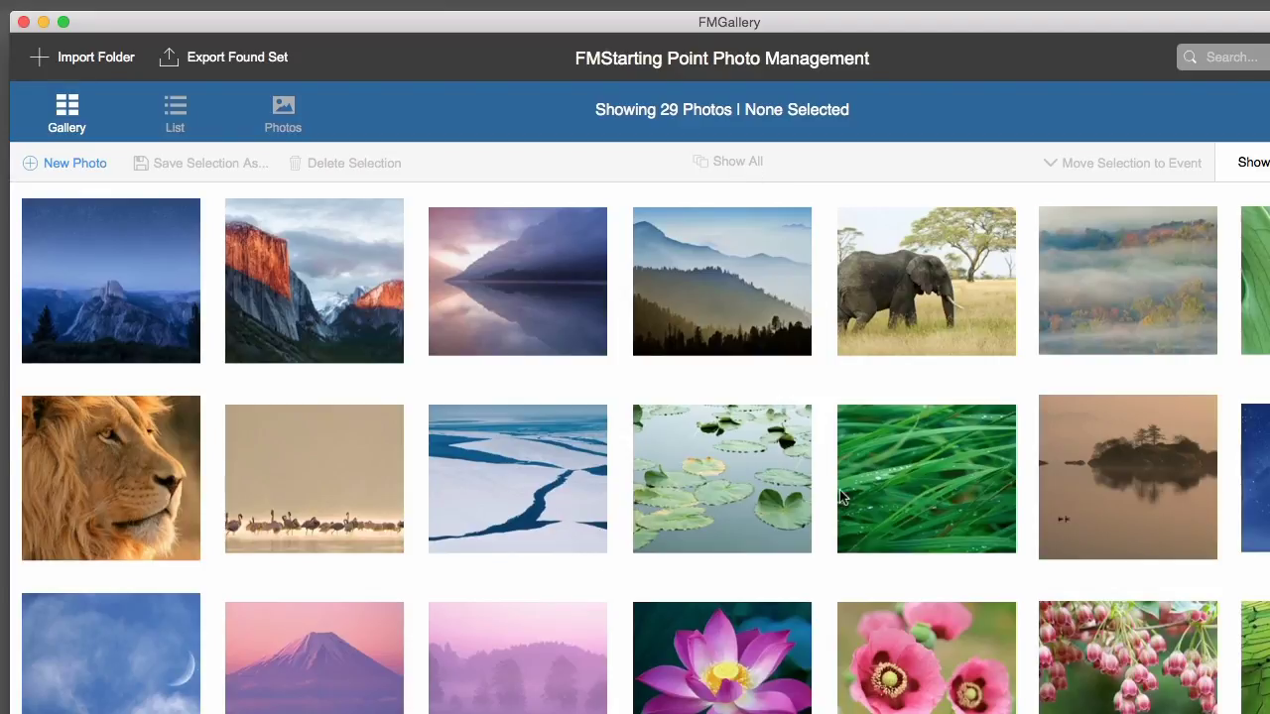
left_click(943, 682, "shift")
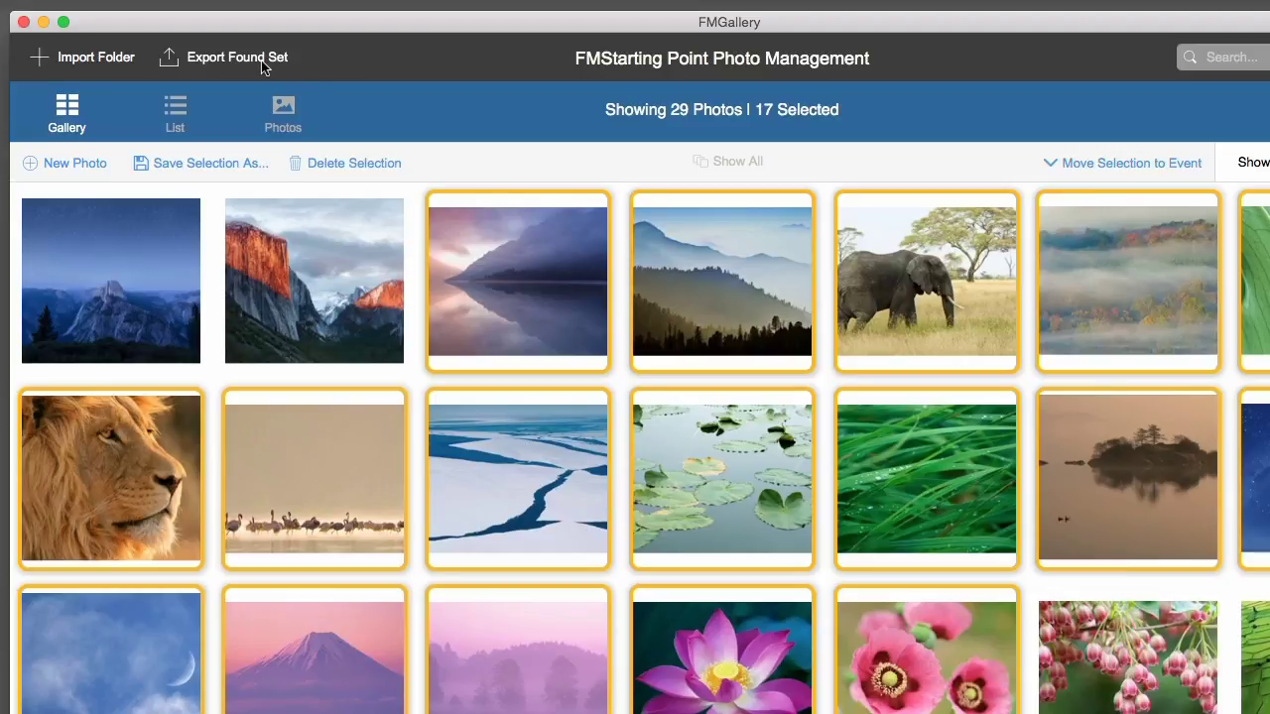
- Export the found set into a new Desktop folder named 'Demo'
left_click(228, 62)
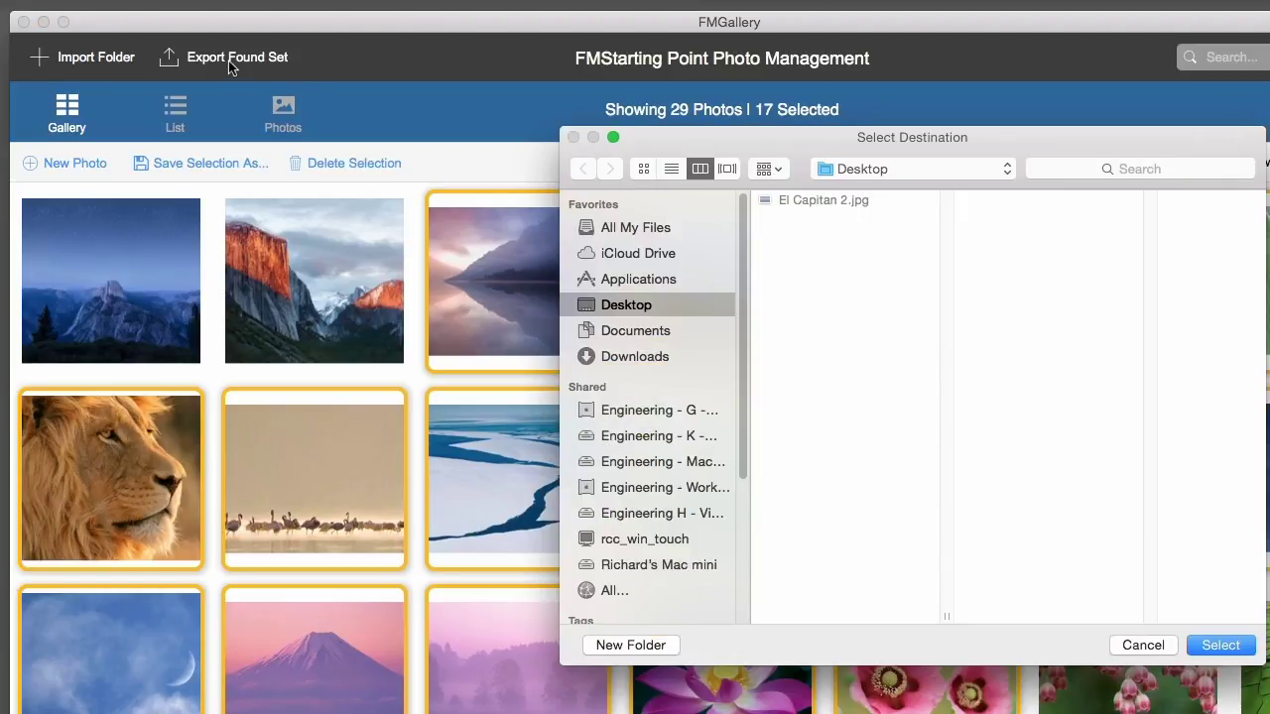
left_click(650, 645)
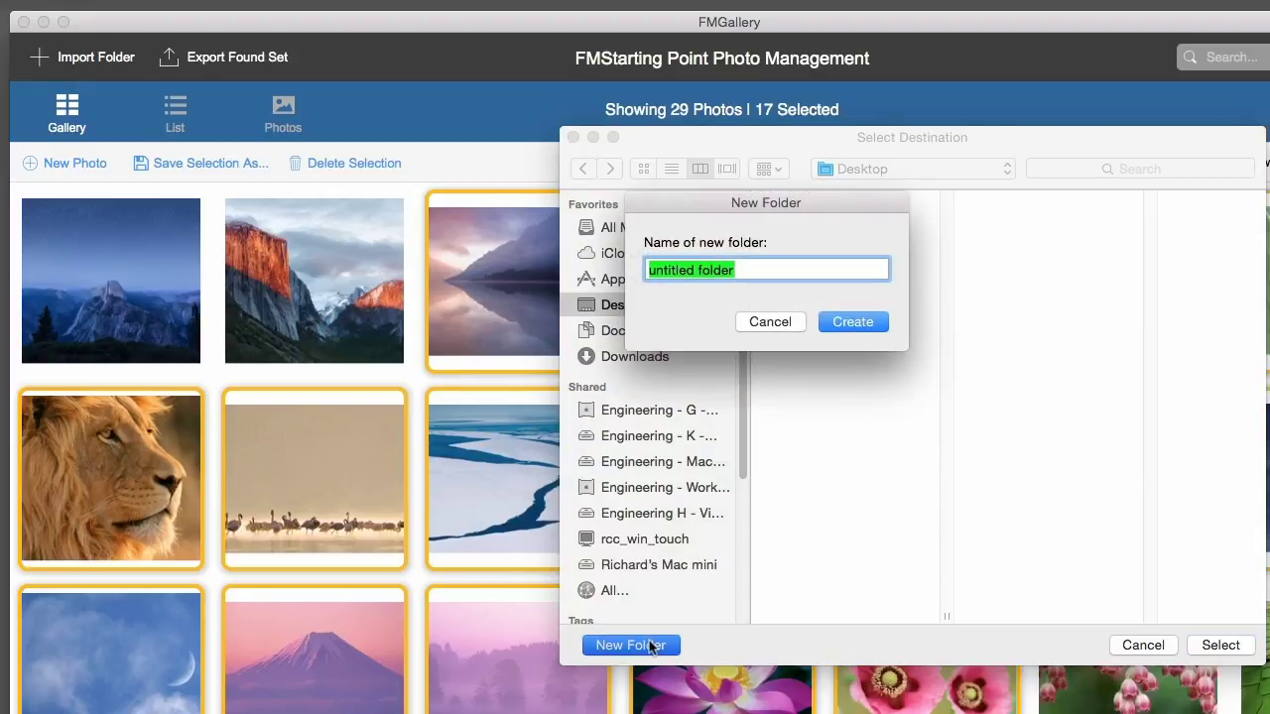
type("Demo")
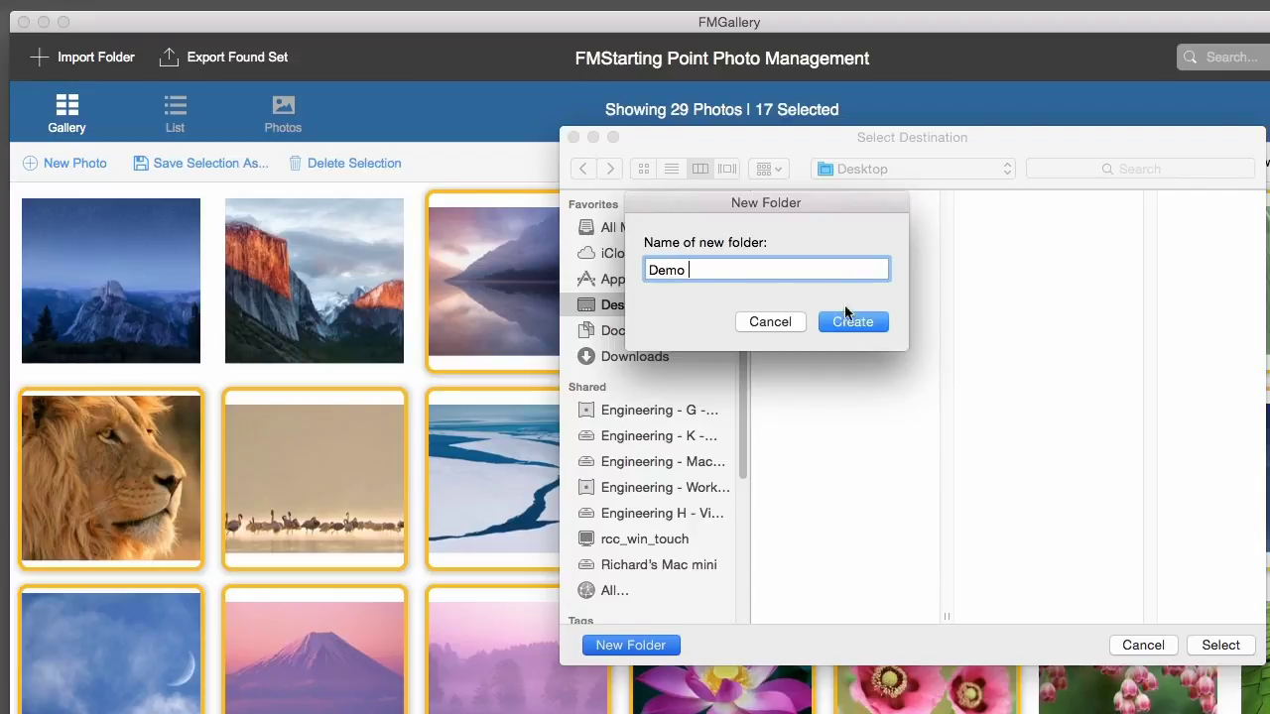
left_click(872, 322)
left_click(1237, 645)
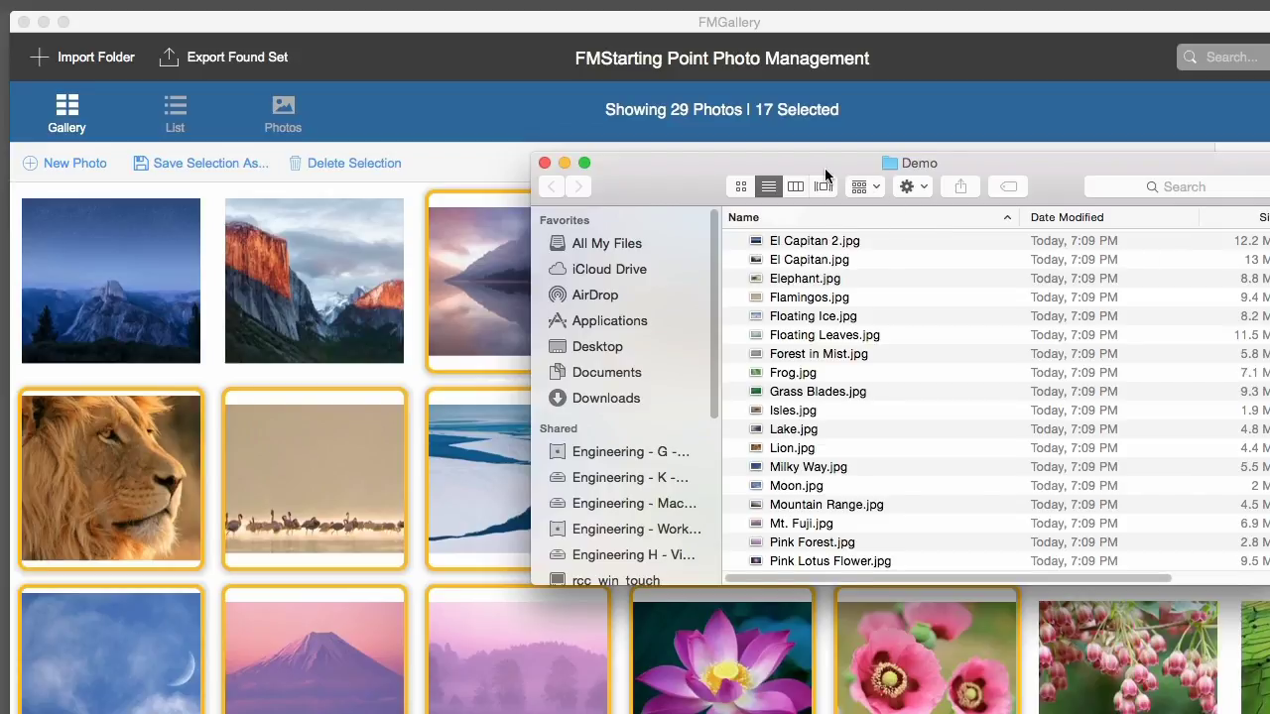
- Reposition and enlarge the Demo folder window to review it, then close it
left_click_drag(825, 173, 758, 130)
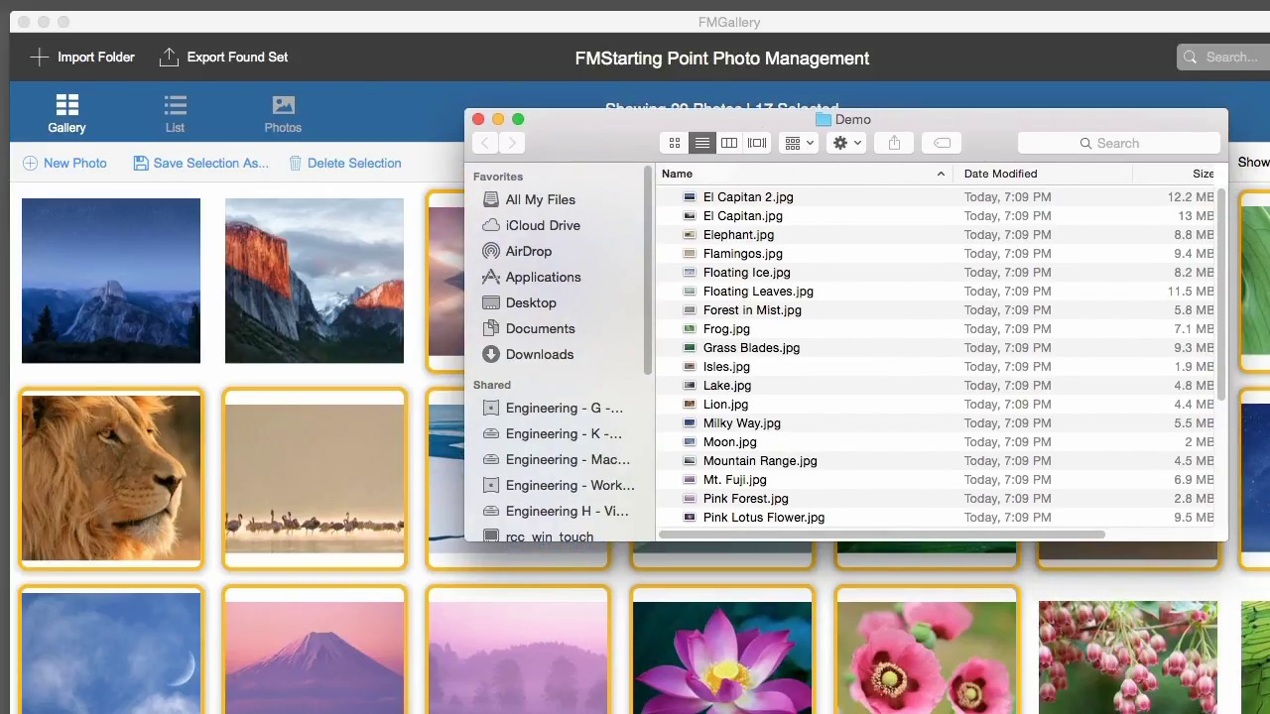
left_click_drag(1226, 539, 1269, 710)
left_click_drag(672, 118, 738, 142)
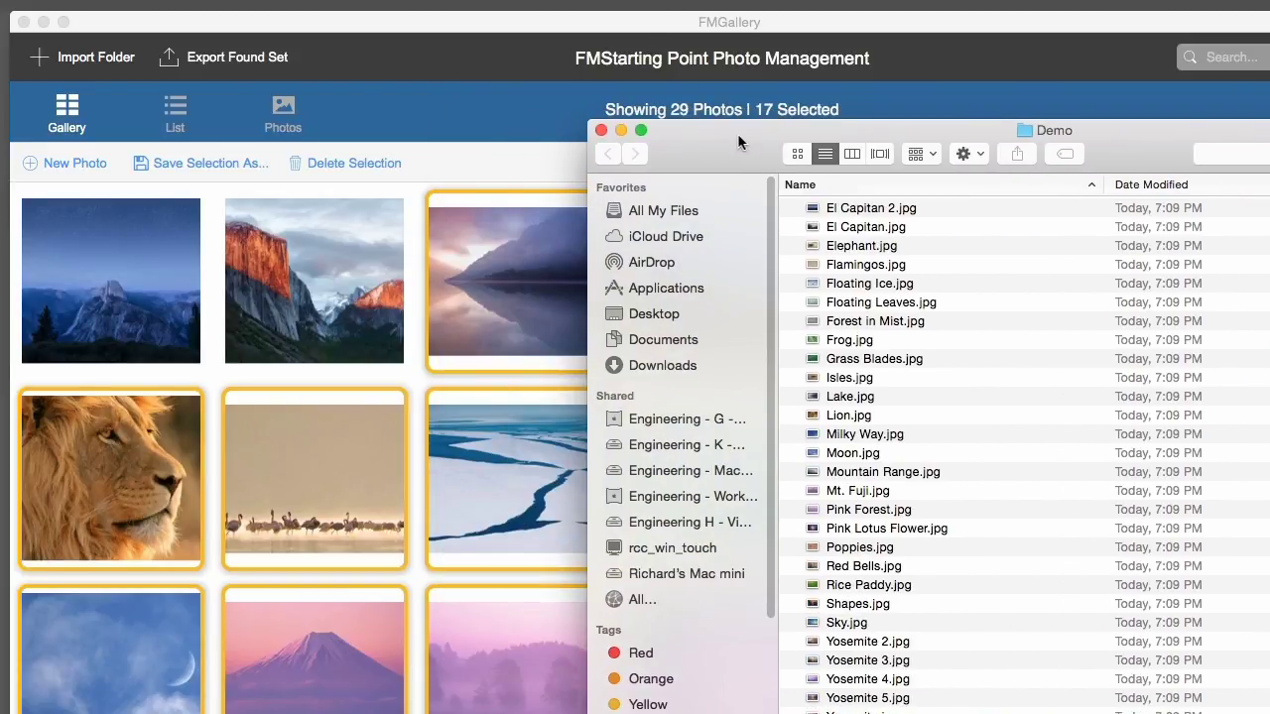
left_click(599, 131)
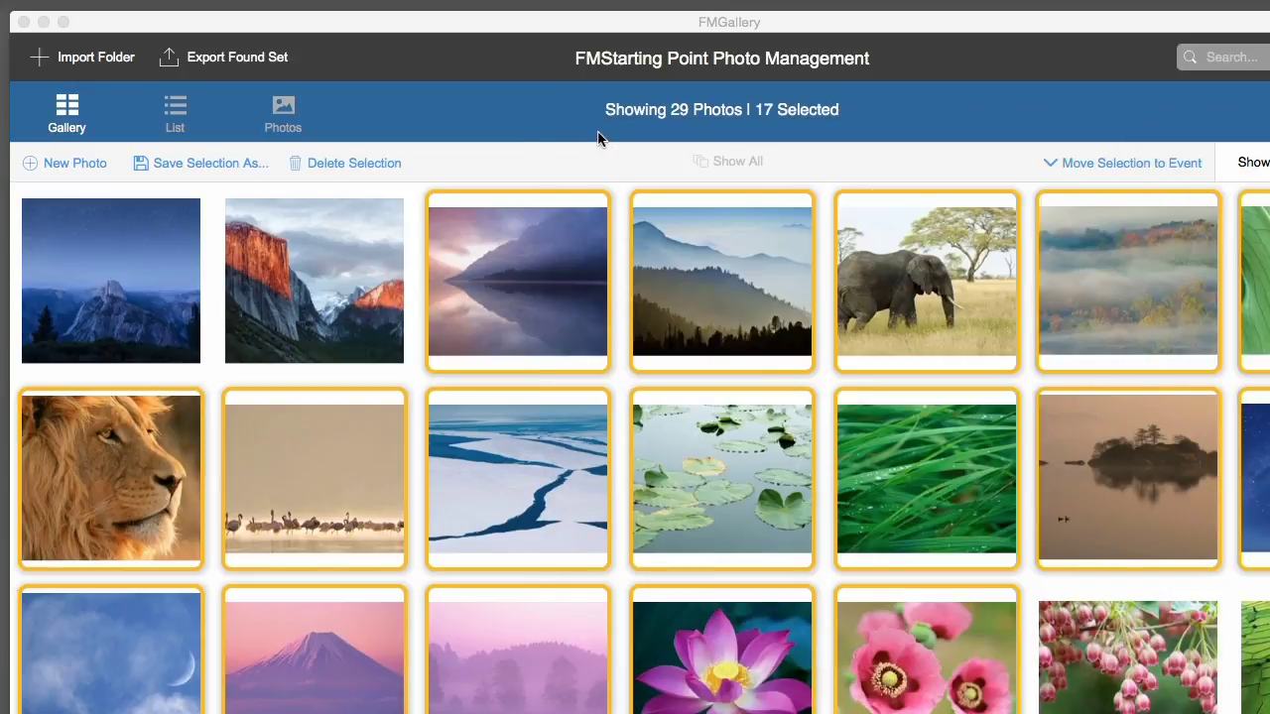
- Open a new Finder window and check the exported photos inside the Demo folder
left_click(564, 166)
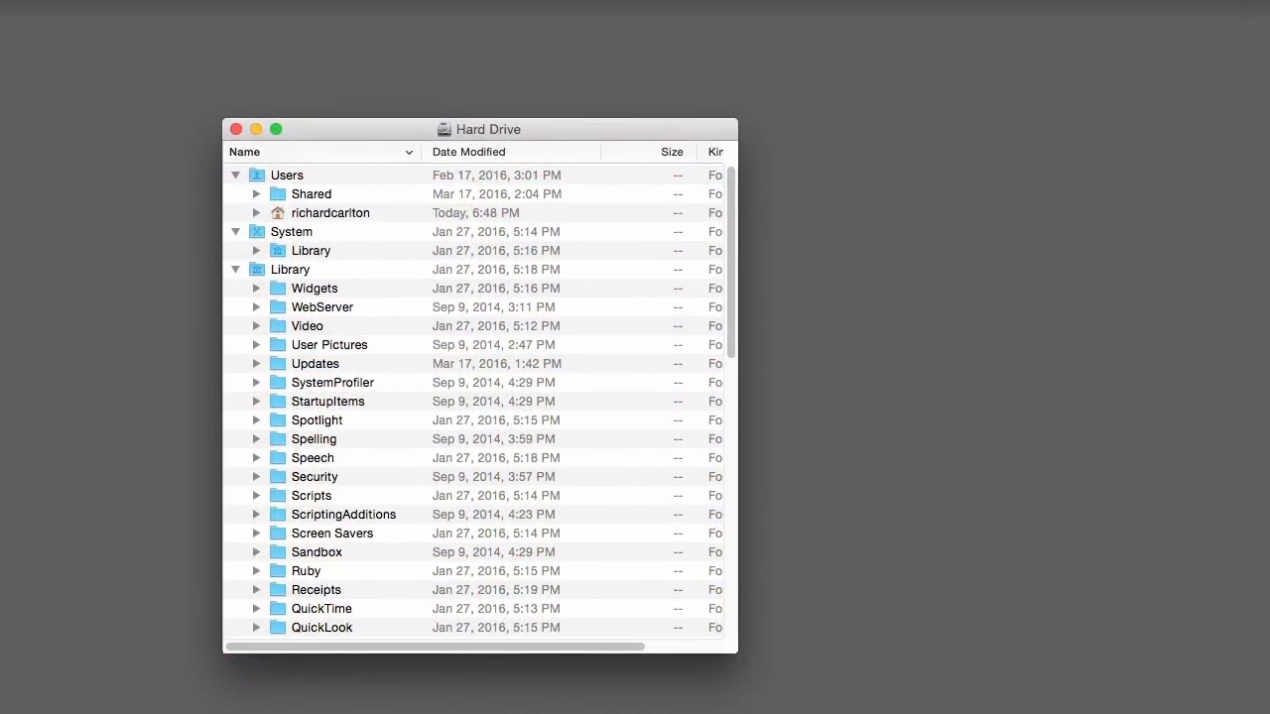
double_click(736, 651)
key("super+n")
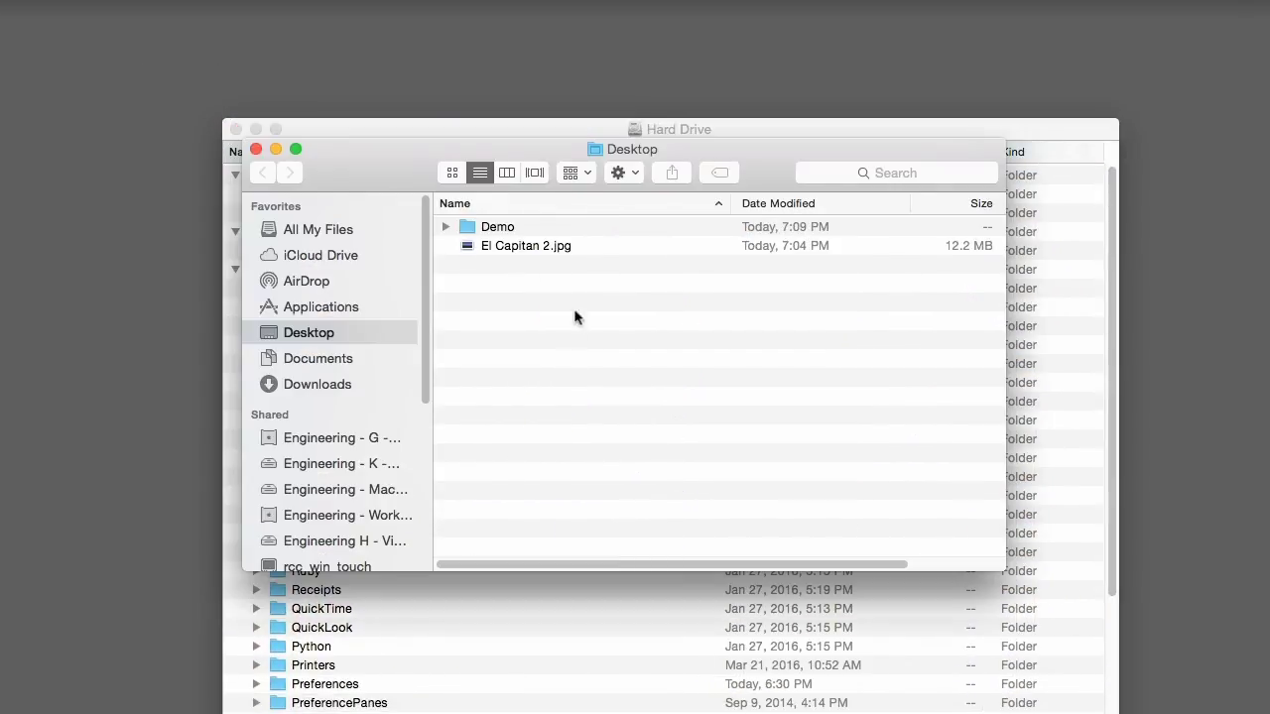
double_click(499, 228)
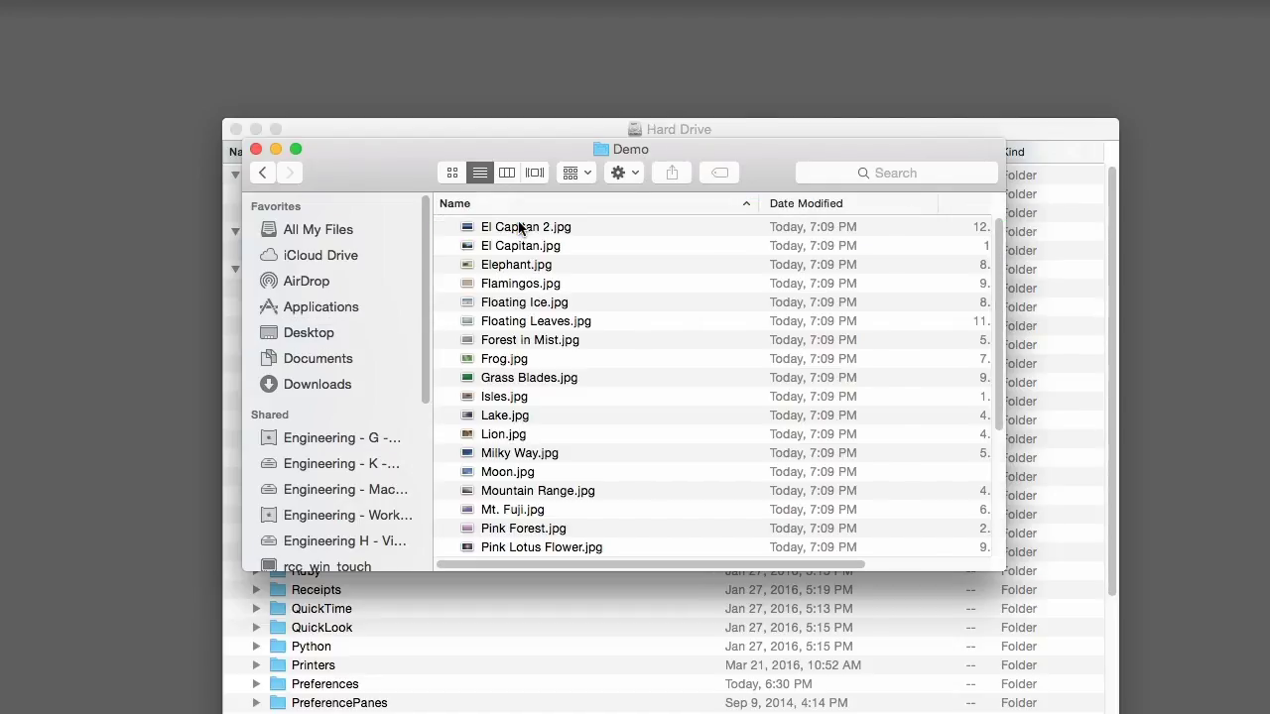
left_click(264, 173)
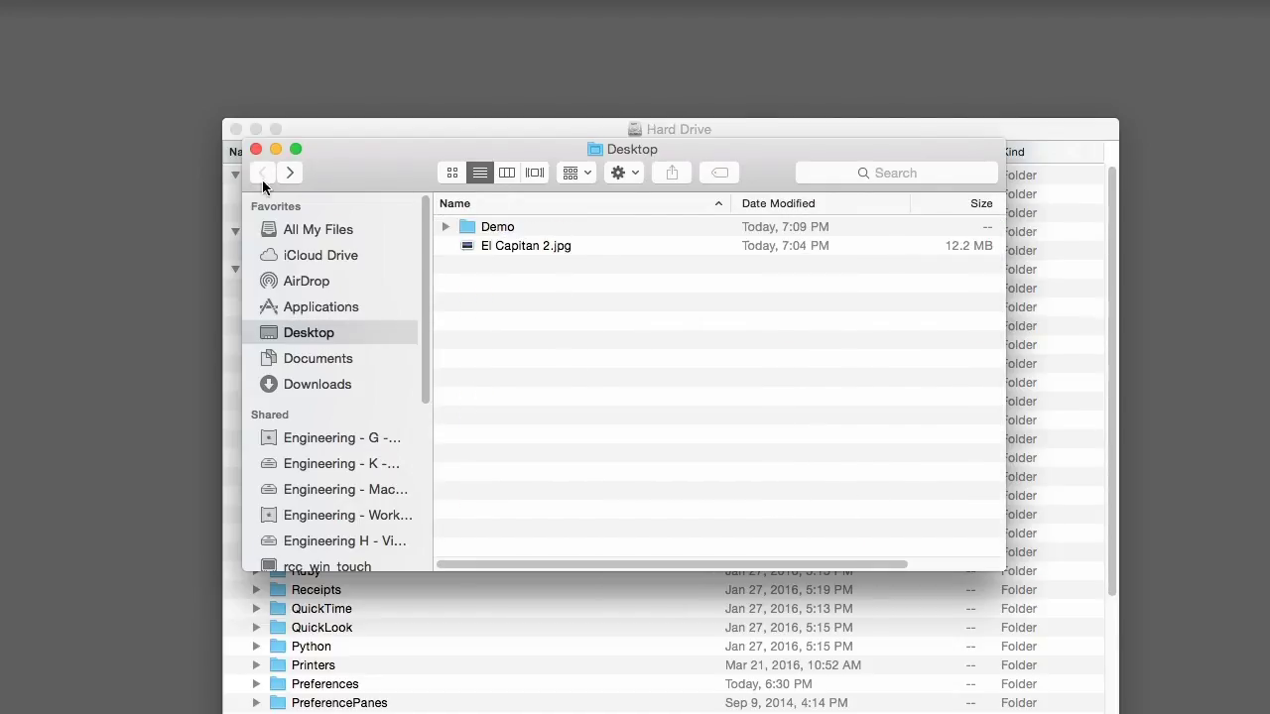
- Show the Documents folder in Finder and reposition its window
left_click(332, 359)
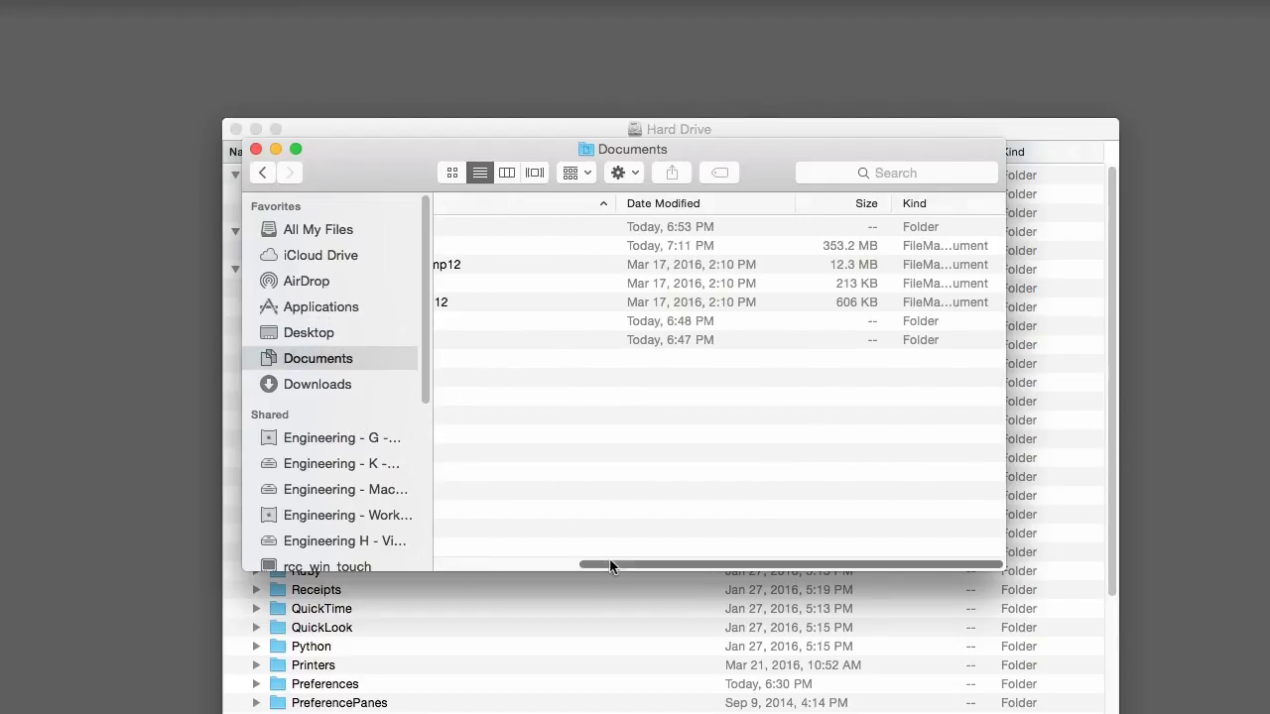
left_click_drag(607, 564, 405, 564)
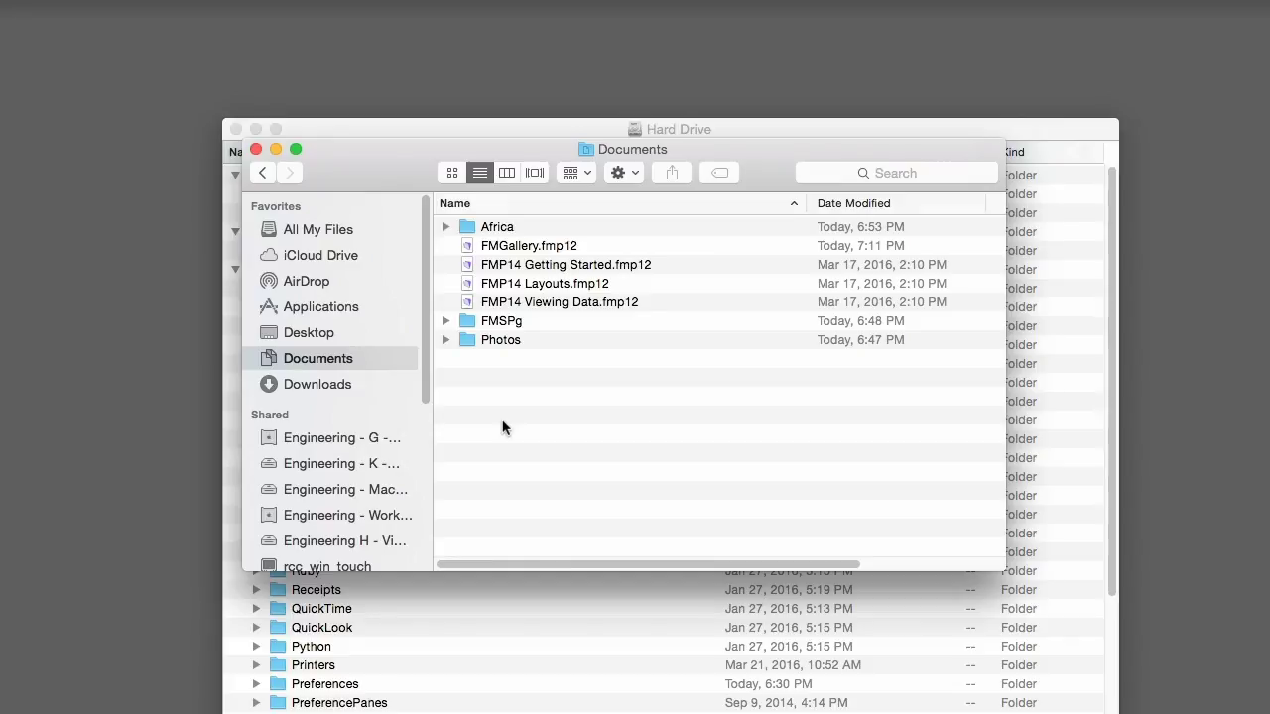
left_click_drag(398, 157, 410, 217)
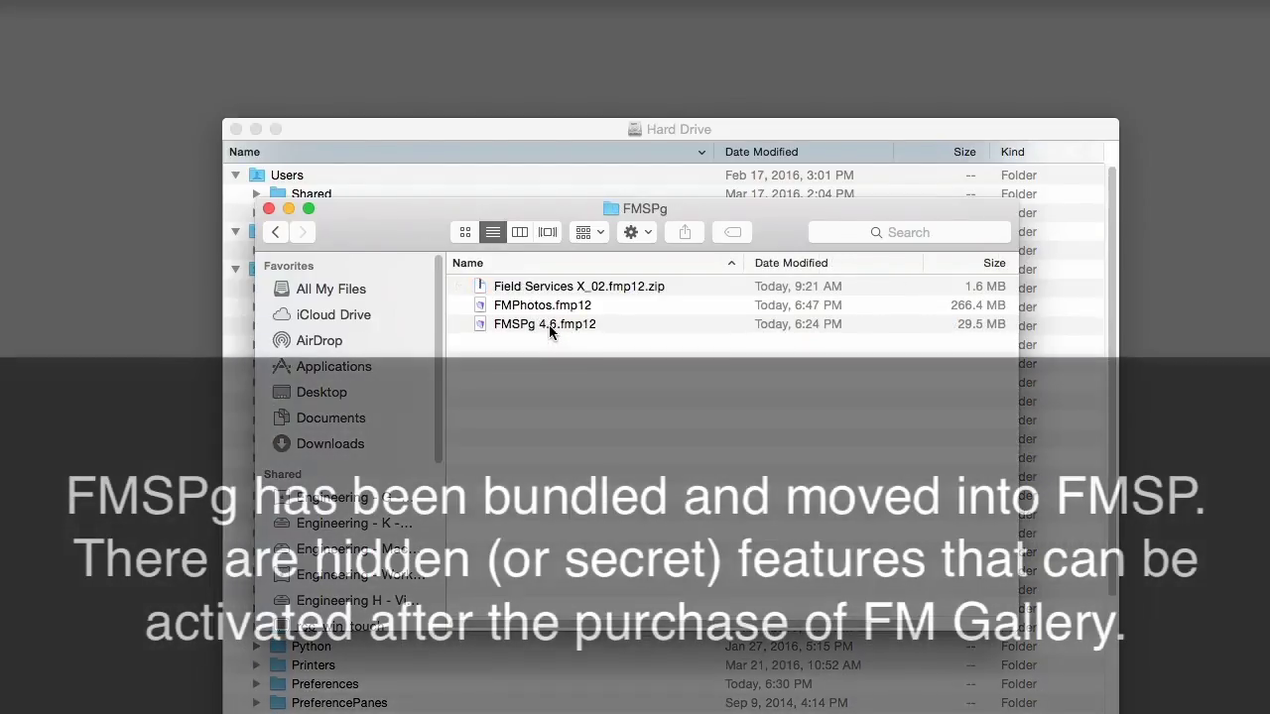
- Open FMSPg 4.6.fmp12, close the leftover Finder windows, and bring its dashboard to the front
double_click(551, 332)
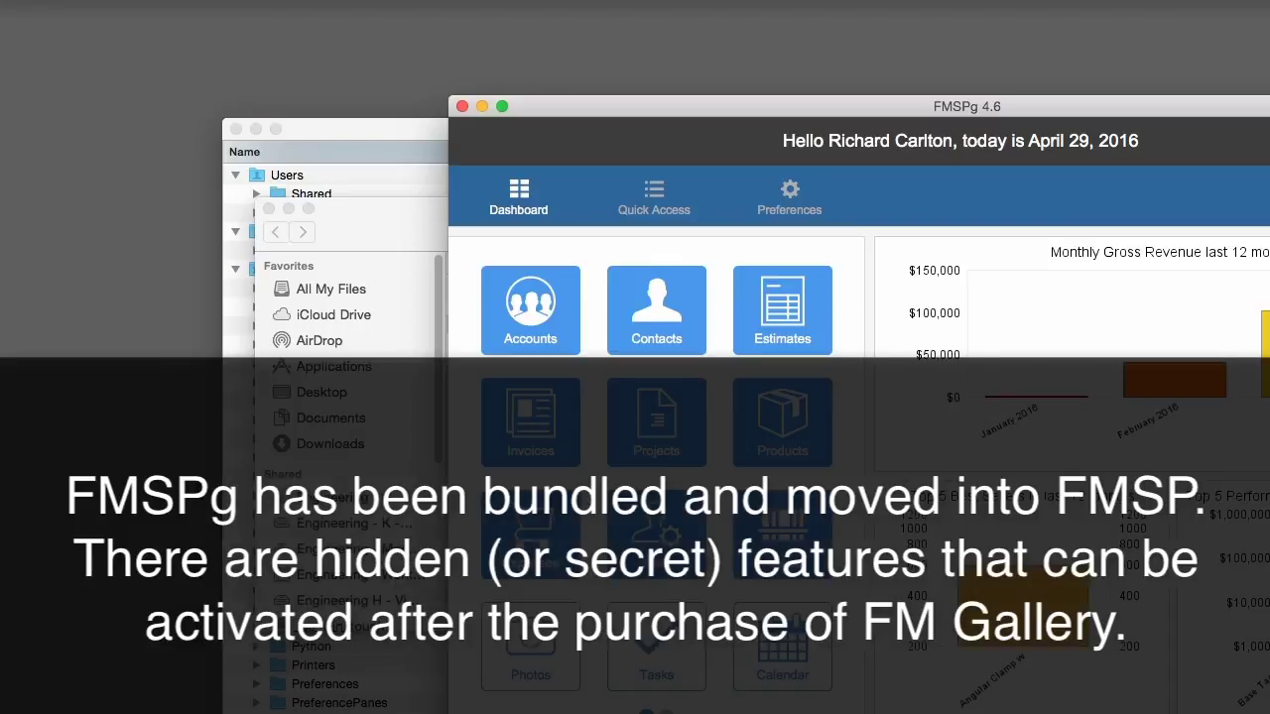
left_click(381, 650)
key("super+w")
left_click(341, 212)
key("super+w")
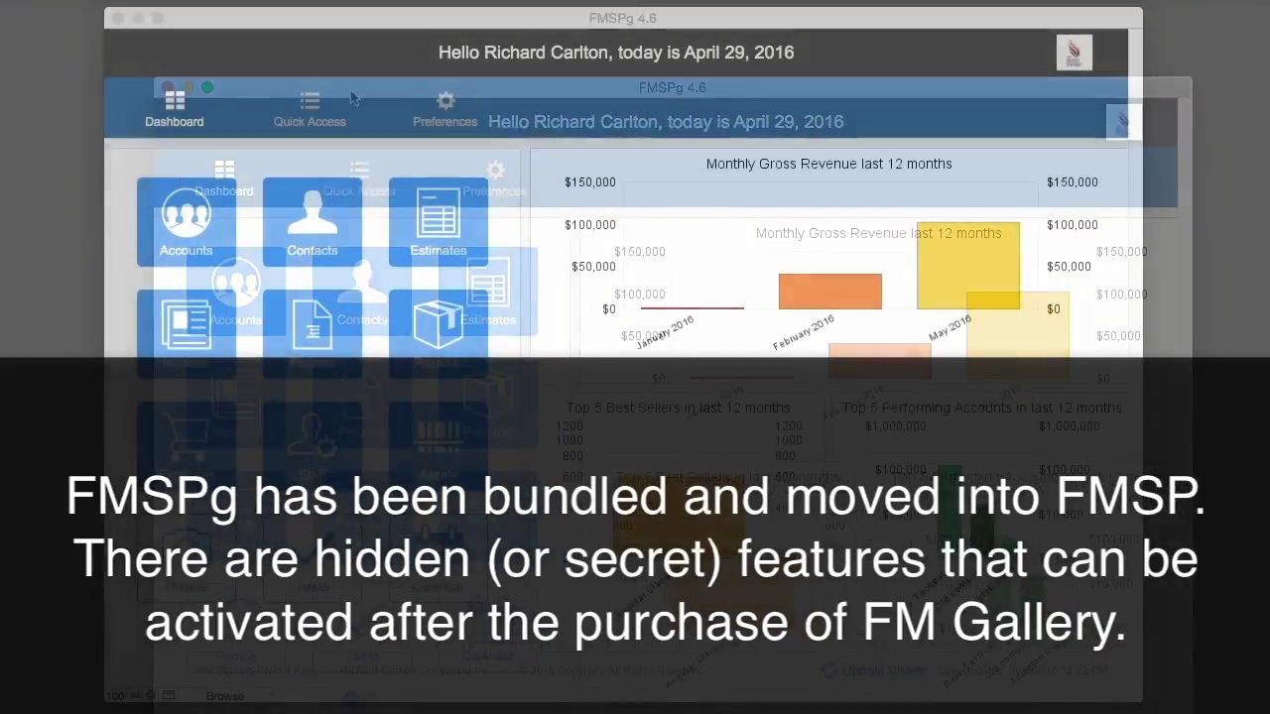
left_click(917, 104)
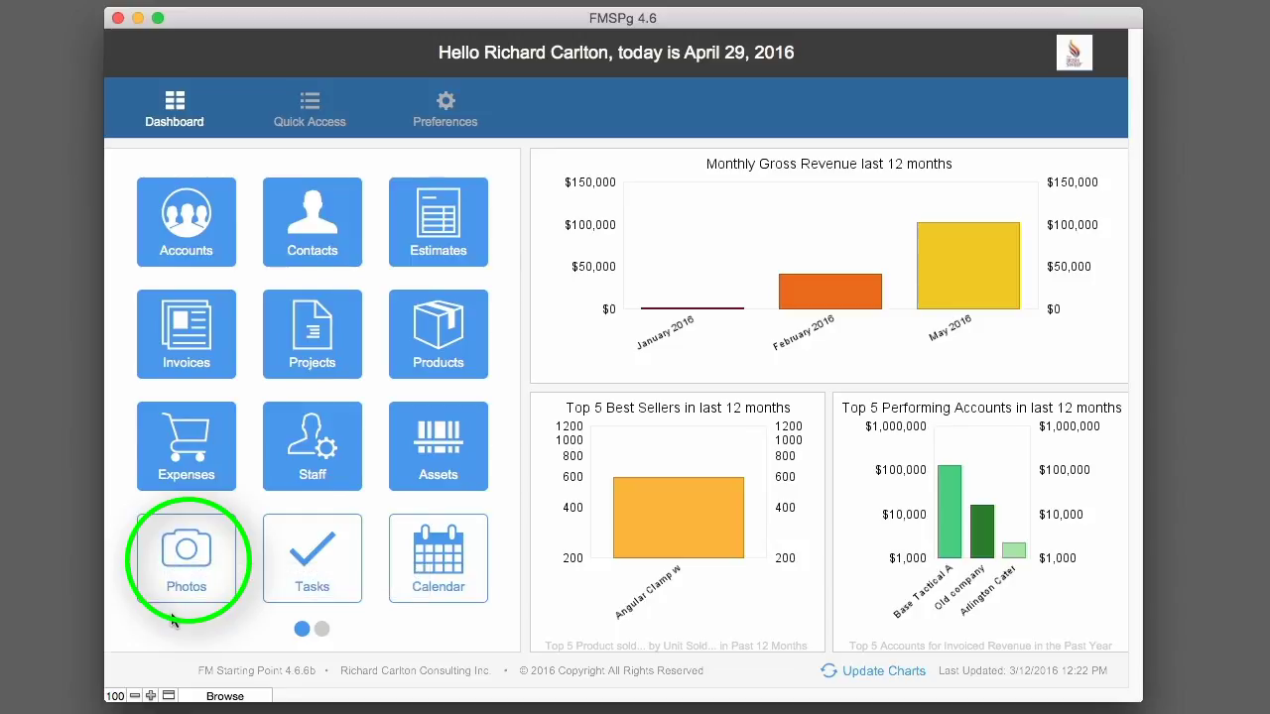
- Open the FMPhotos gallery from the Photos tile, move it aside, then open the Contacts detail view
left_click(179, 584)
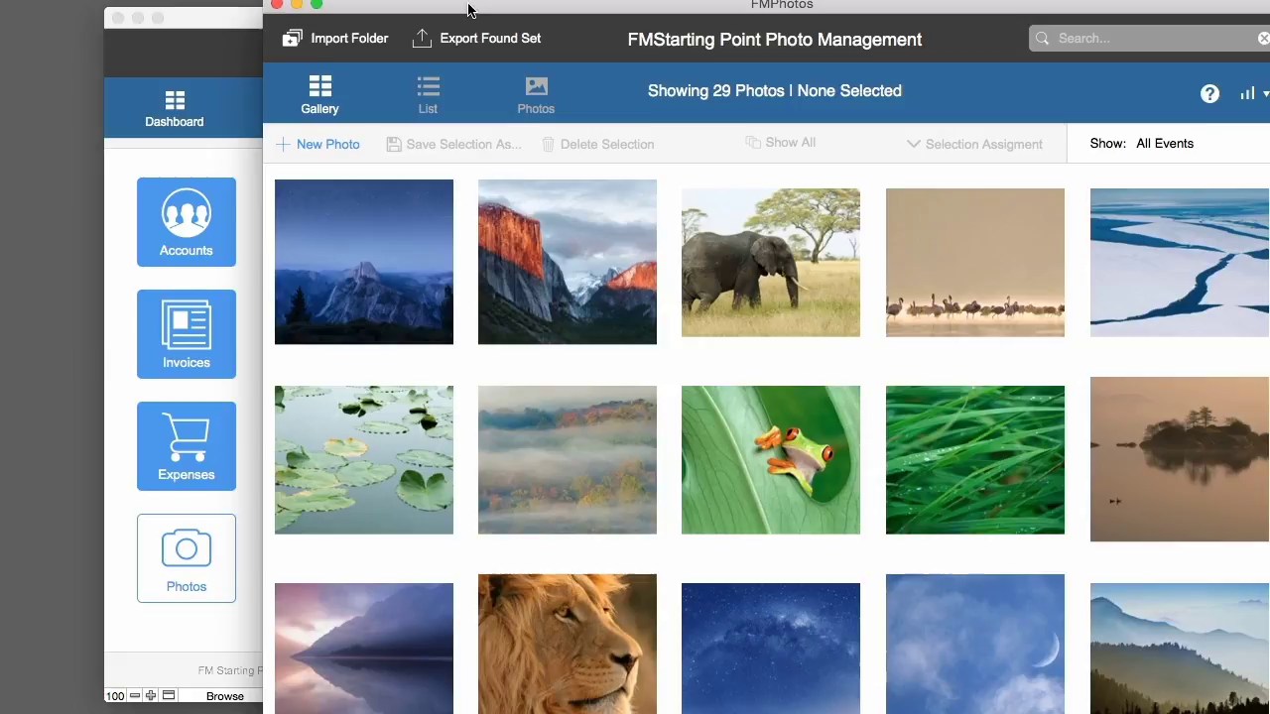
left_click_drag(469, 10, 643, 0)
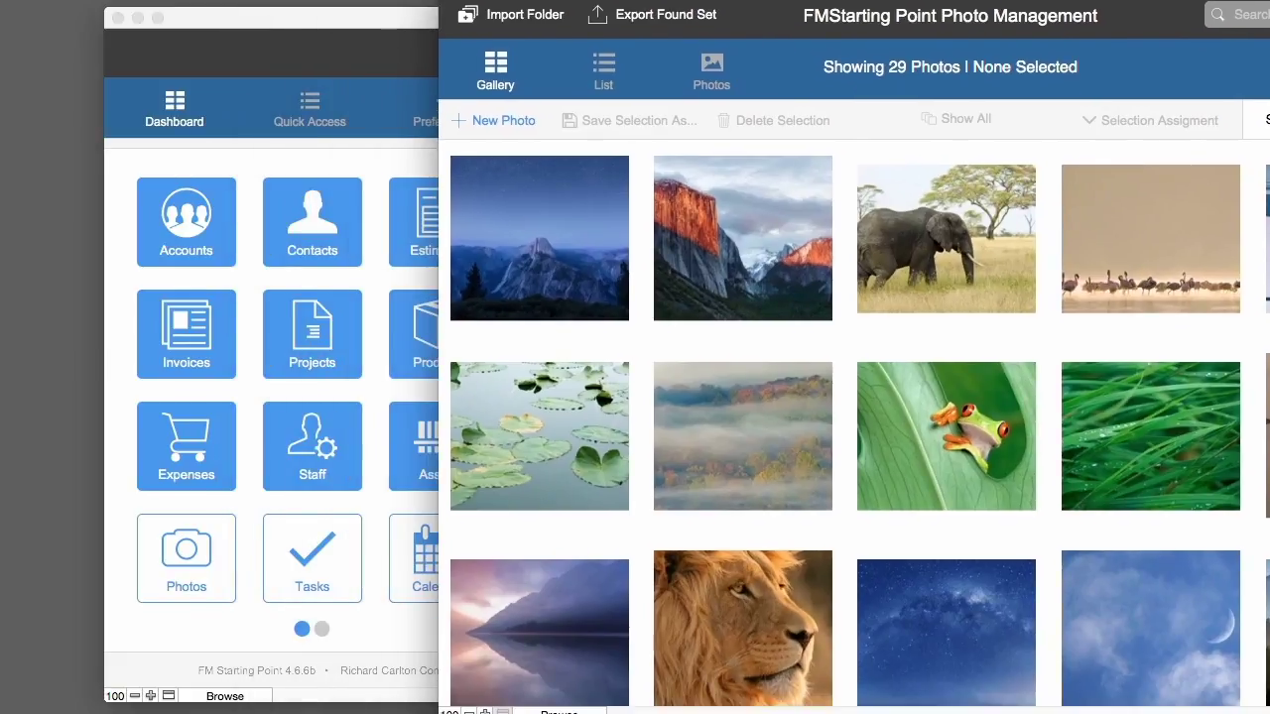
left_click(343, 174)
left_click(325, 205)
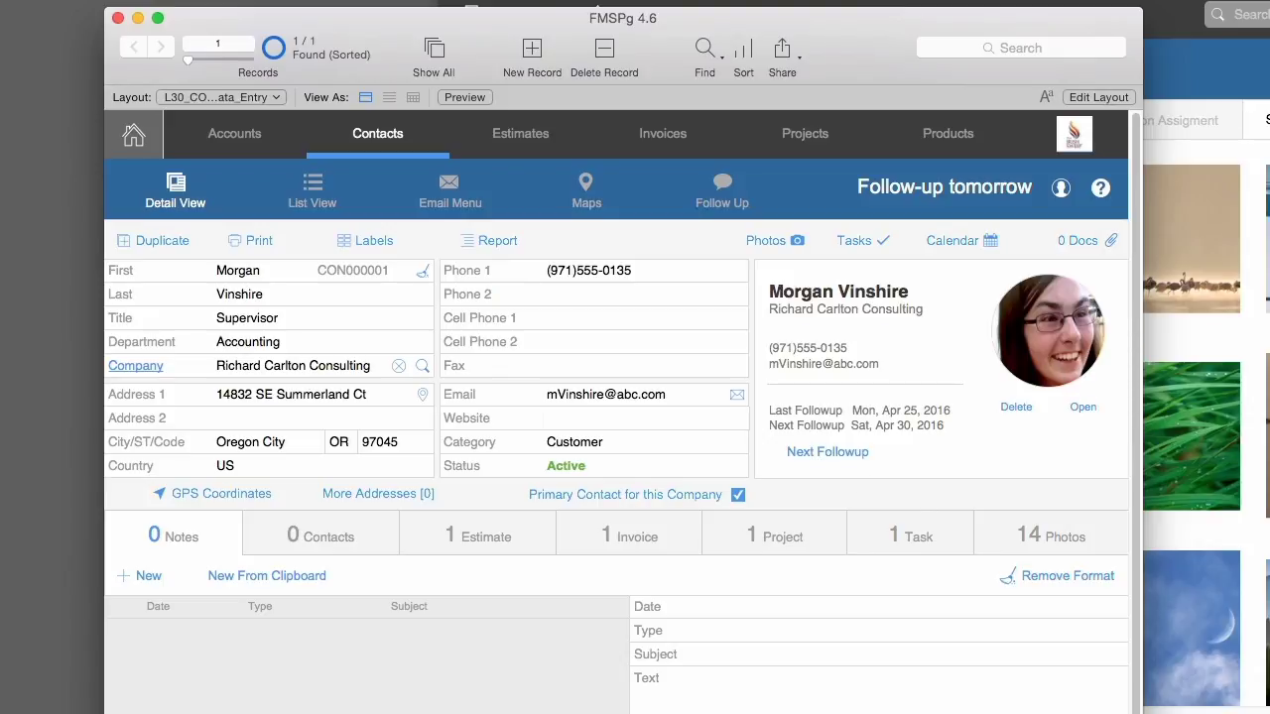
- Show the current contact's 14 photos, then create a new contact with first and last name entered
left_click_drag(531, 20, 430, 0)
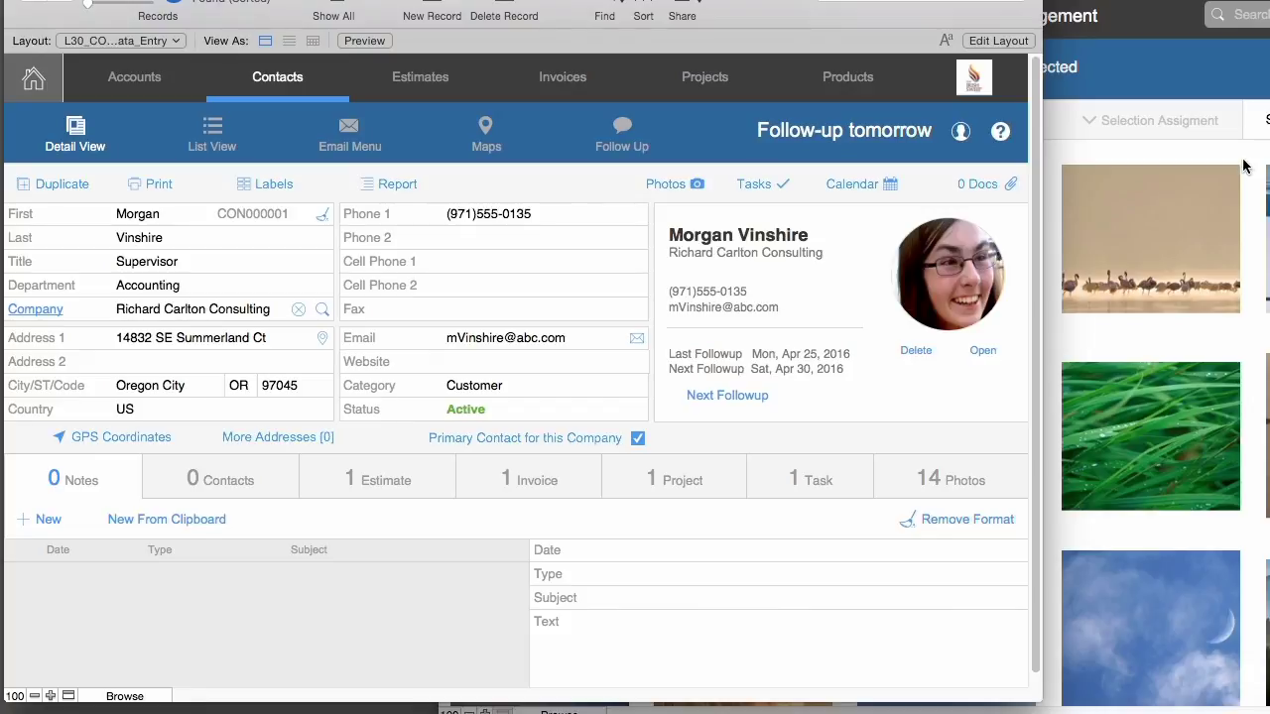
left_click(958, 472)
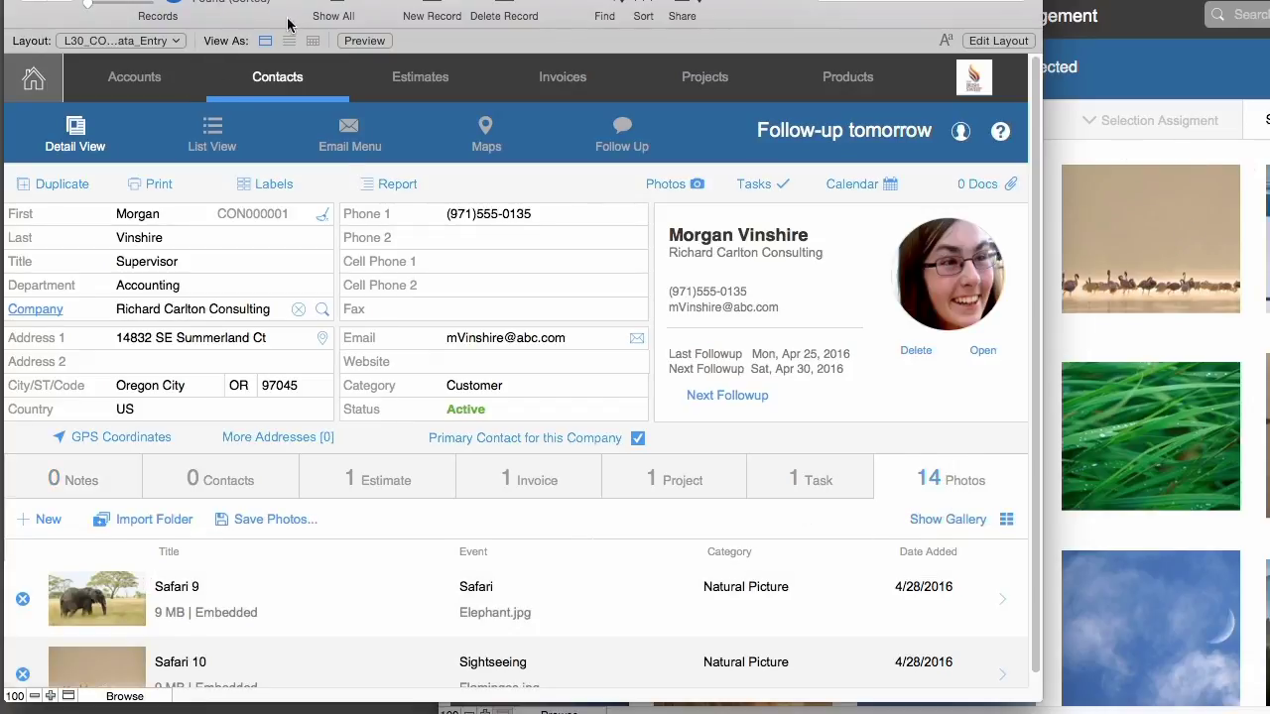
left_click(437, 8)
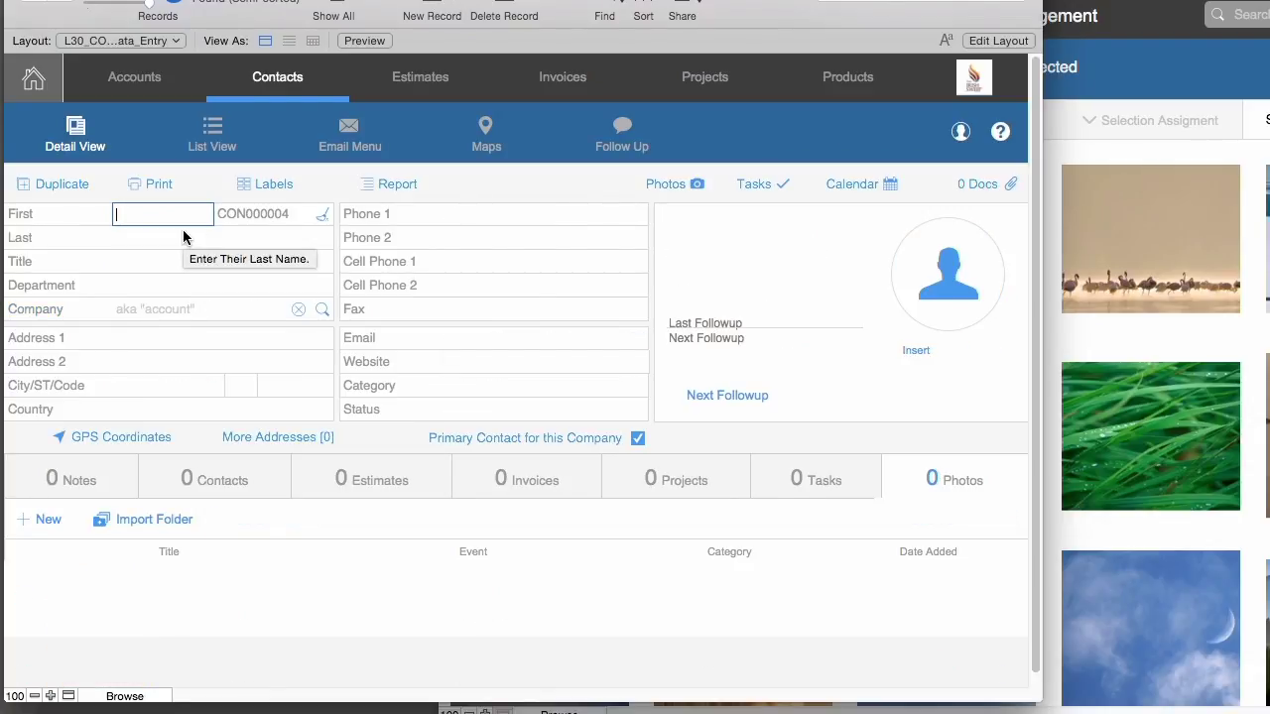
key("Tab")
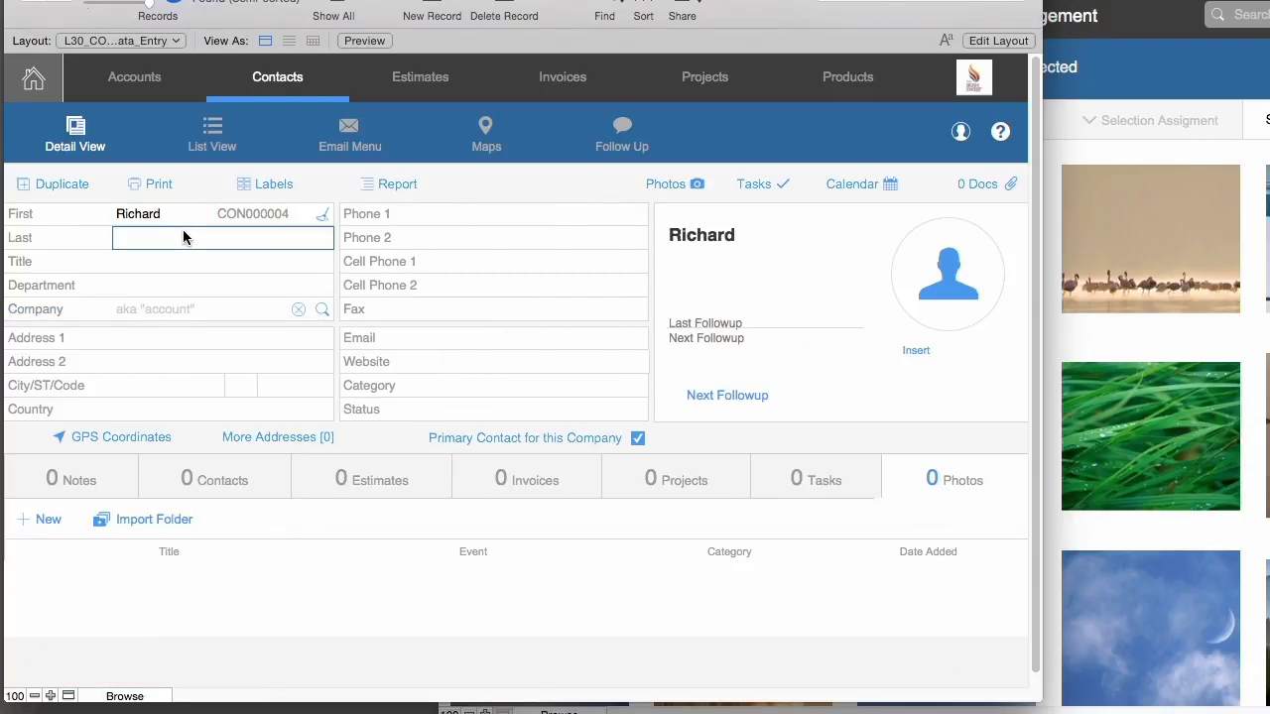
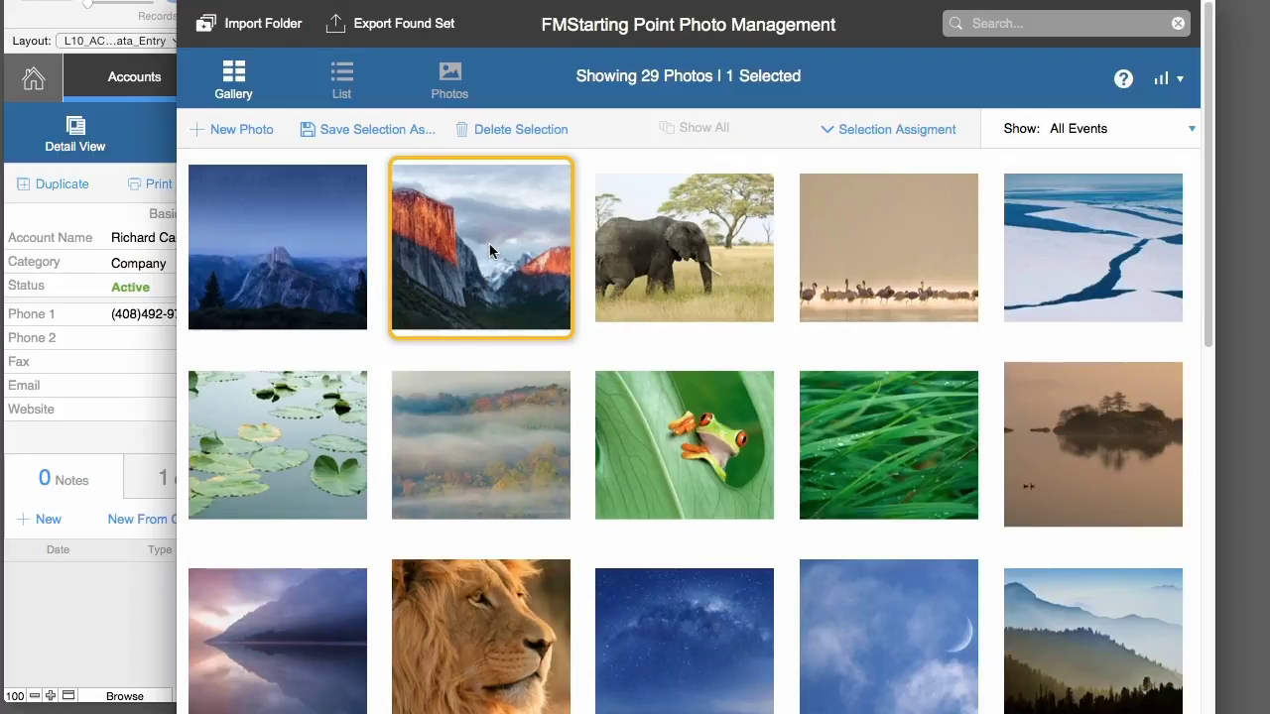
- Select six gallery photos and assign them to the new contact via Change Contact Assignment
left_click(861, 442, "shift")
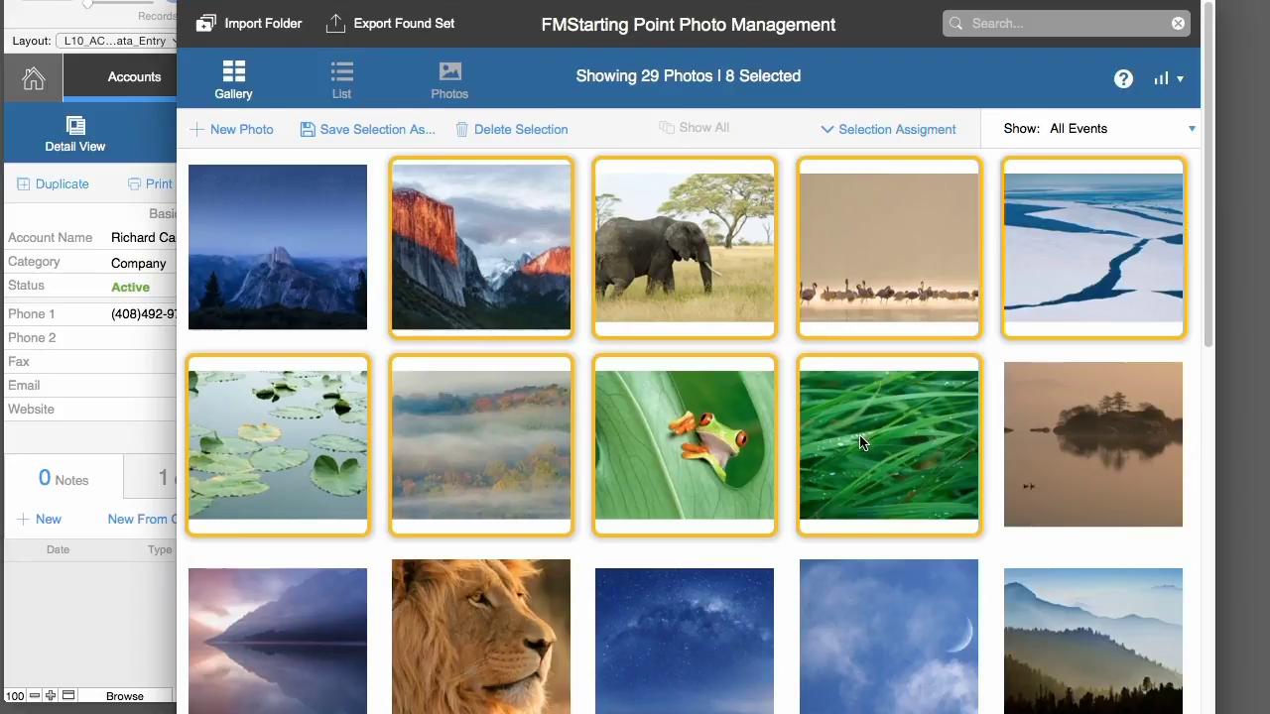
left_click(702, 444, "super")
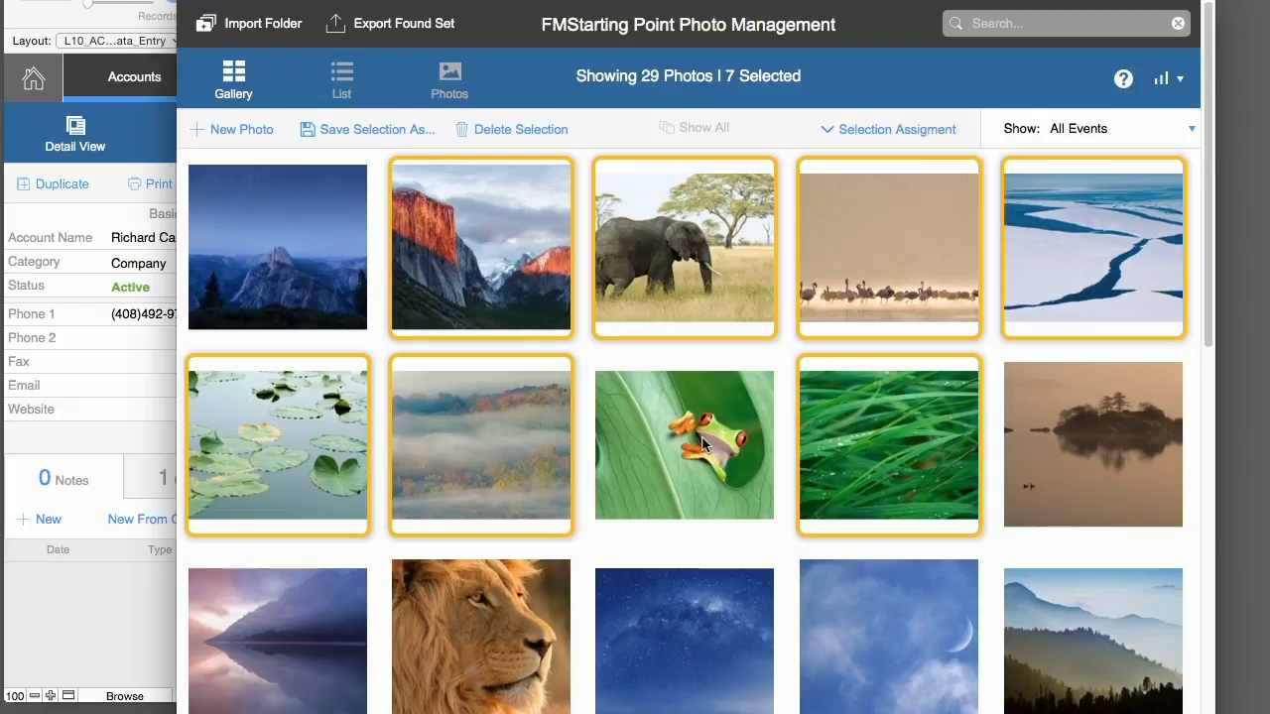
left_click(536, 453, "super")
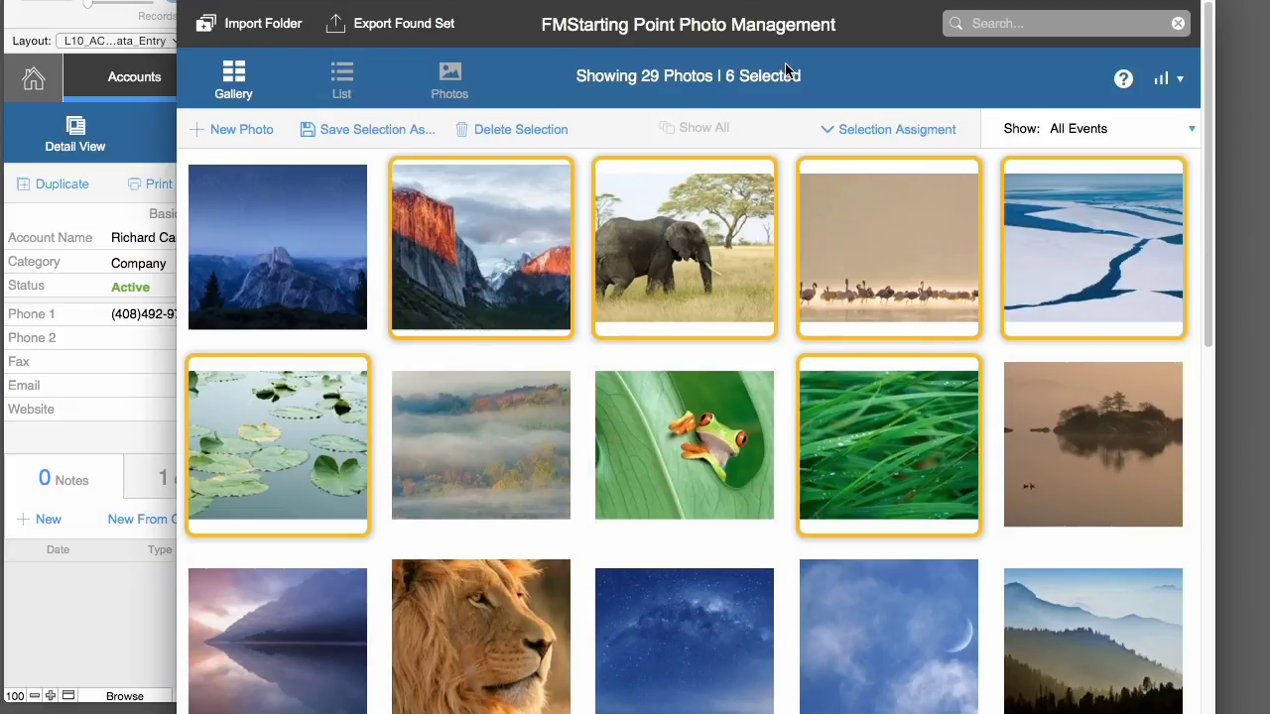
left_click(893, 130)
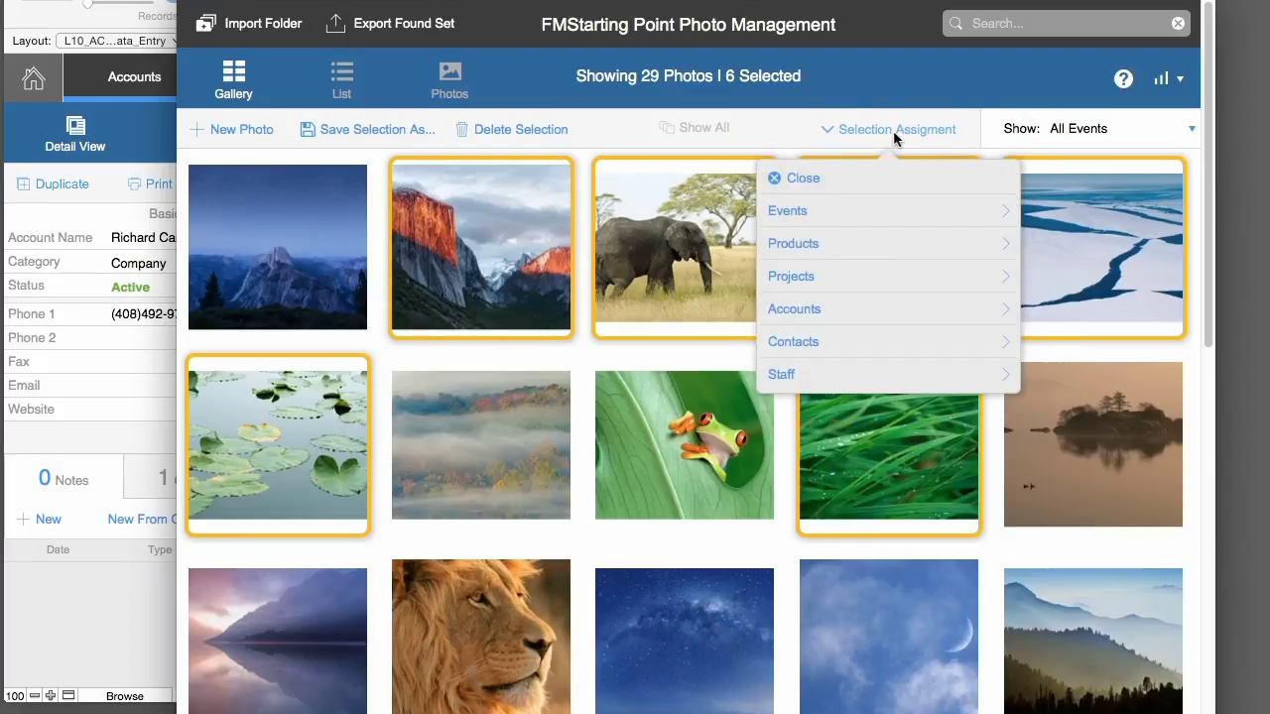
left_click(865, 342)
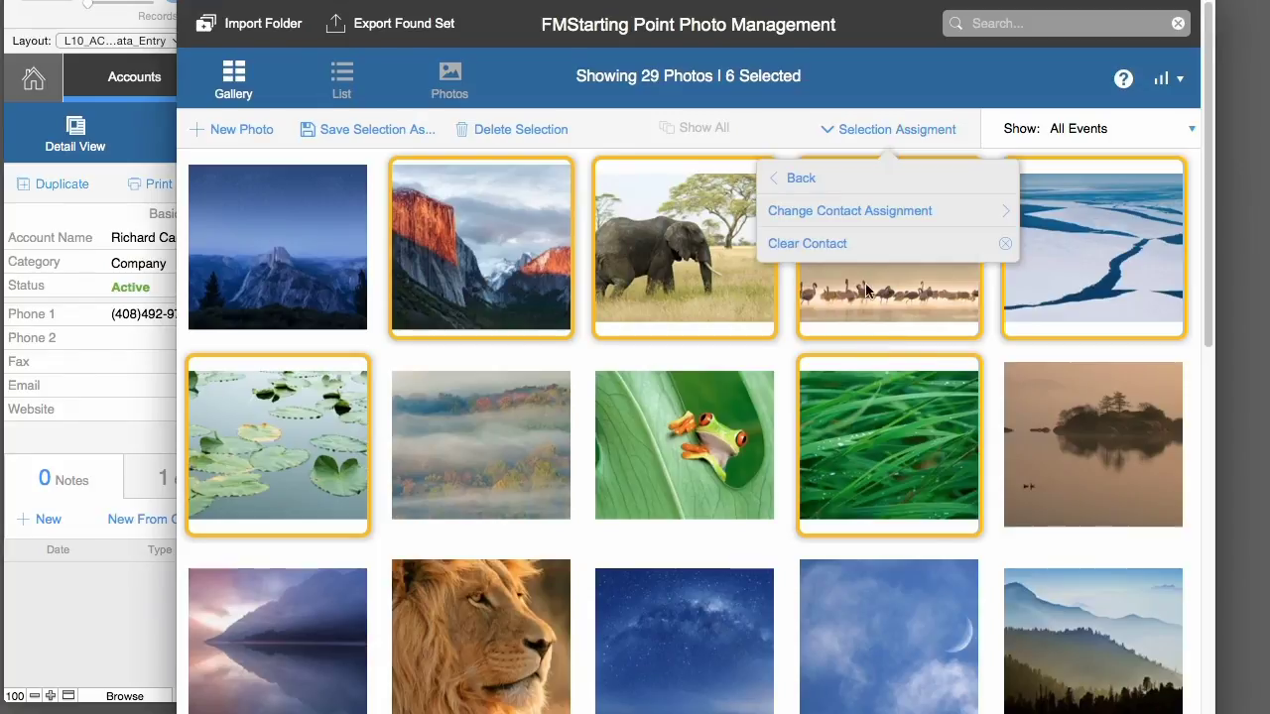
left_click(859, 212)
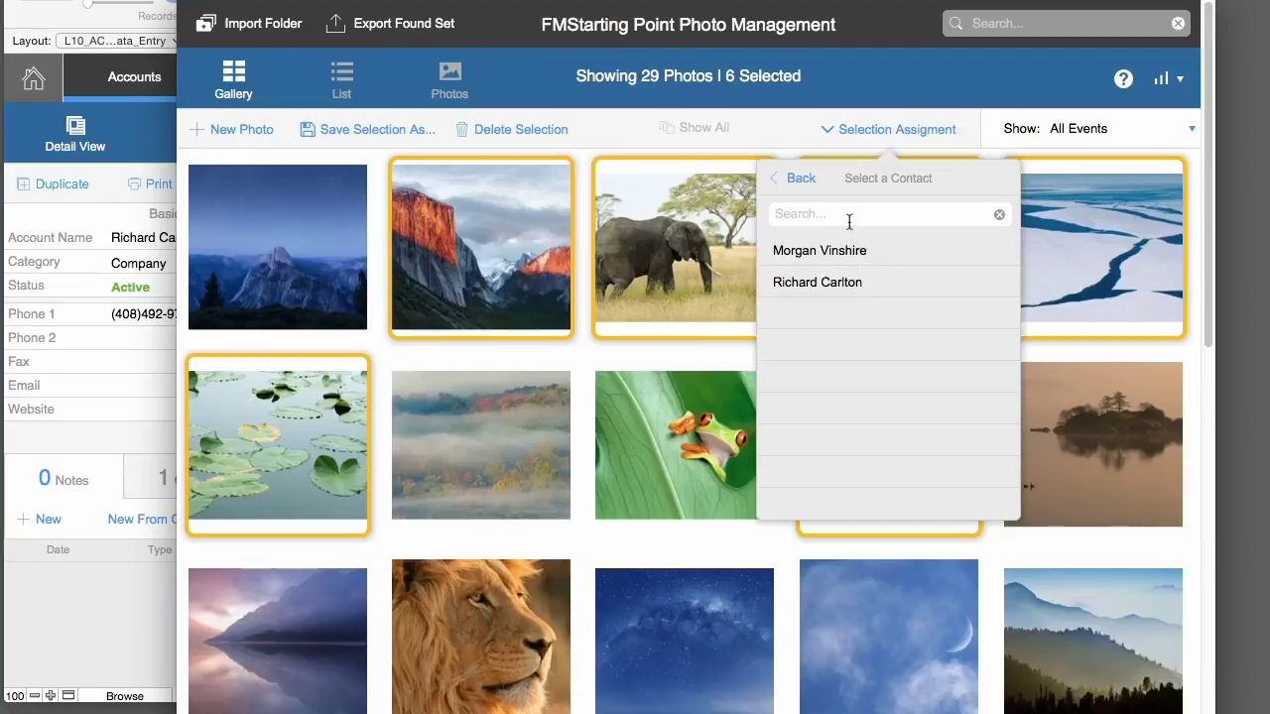
type("ch")
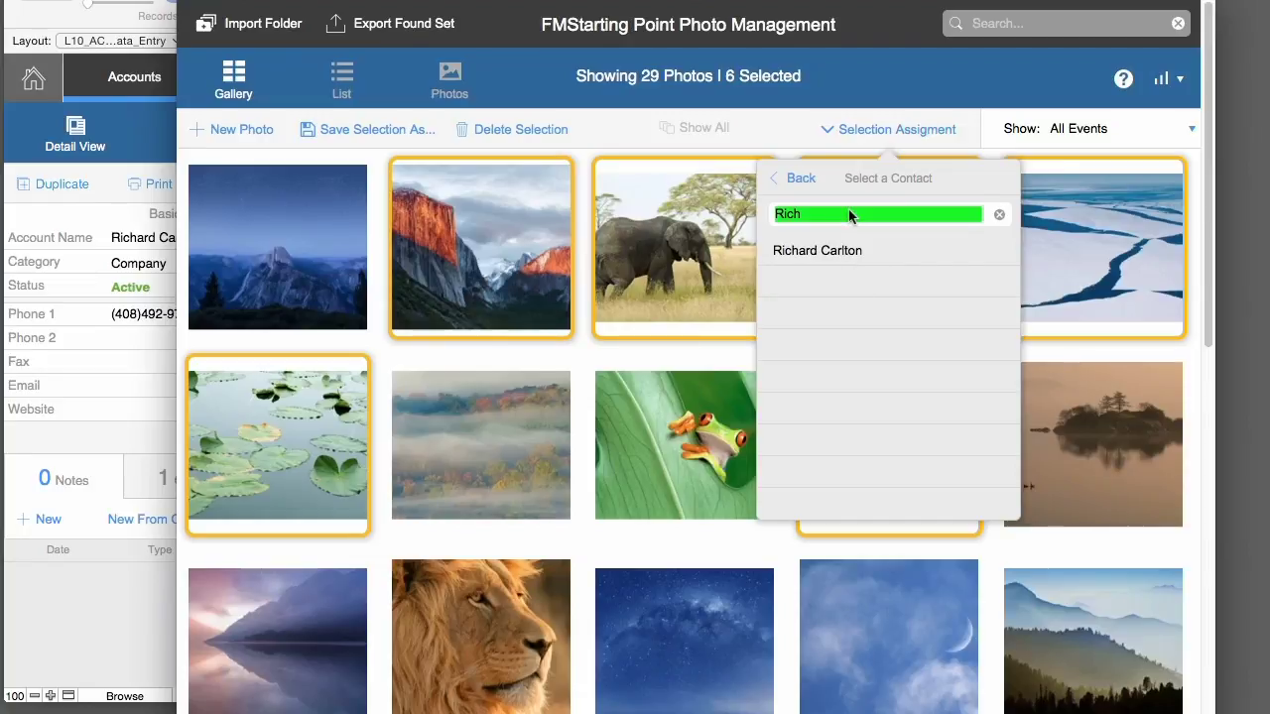
key("BackSpace")
key("BackSpace")
key("BackSpace")
key("BackSpace")
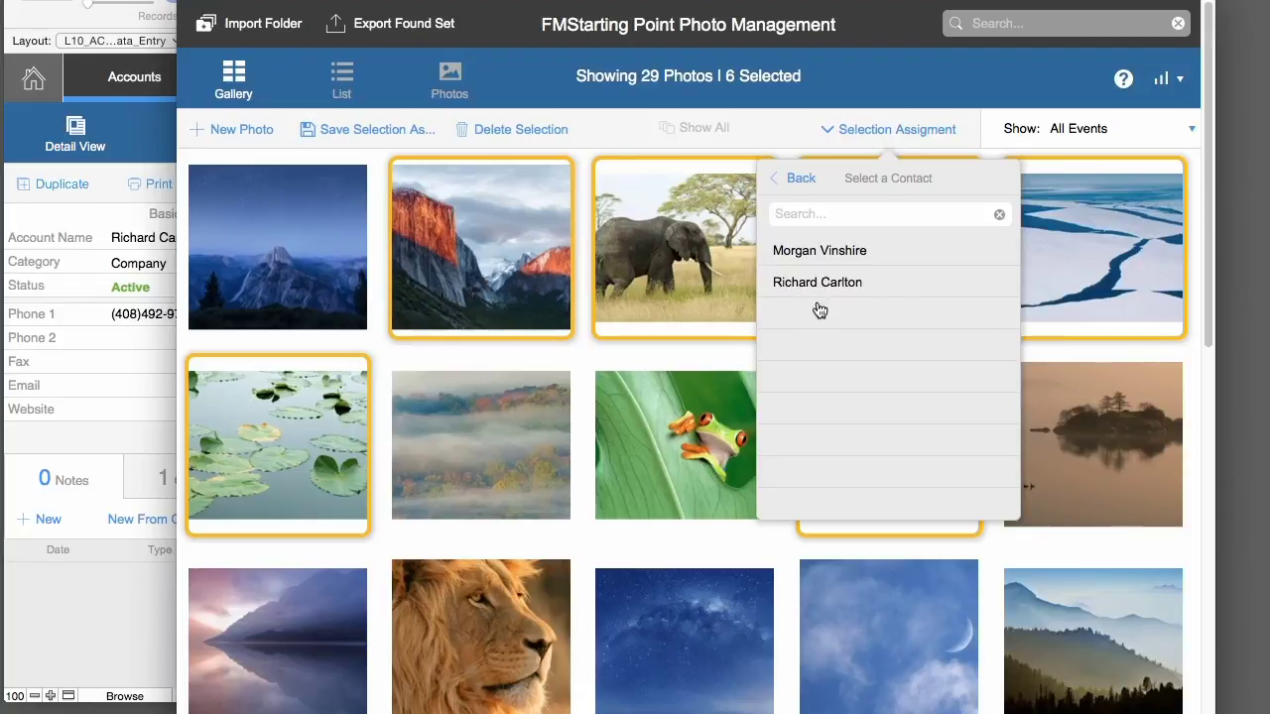
left_click(832, 284)
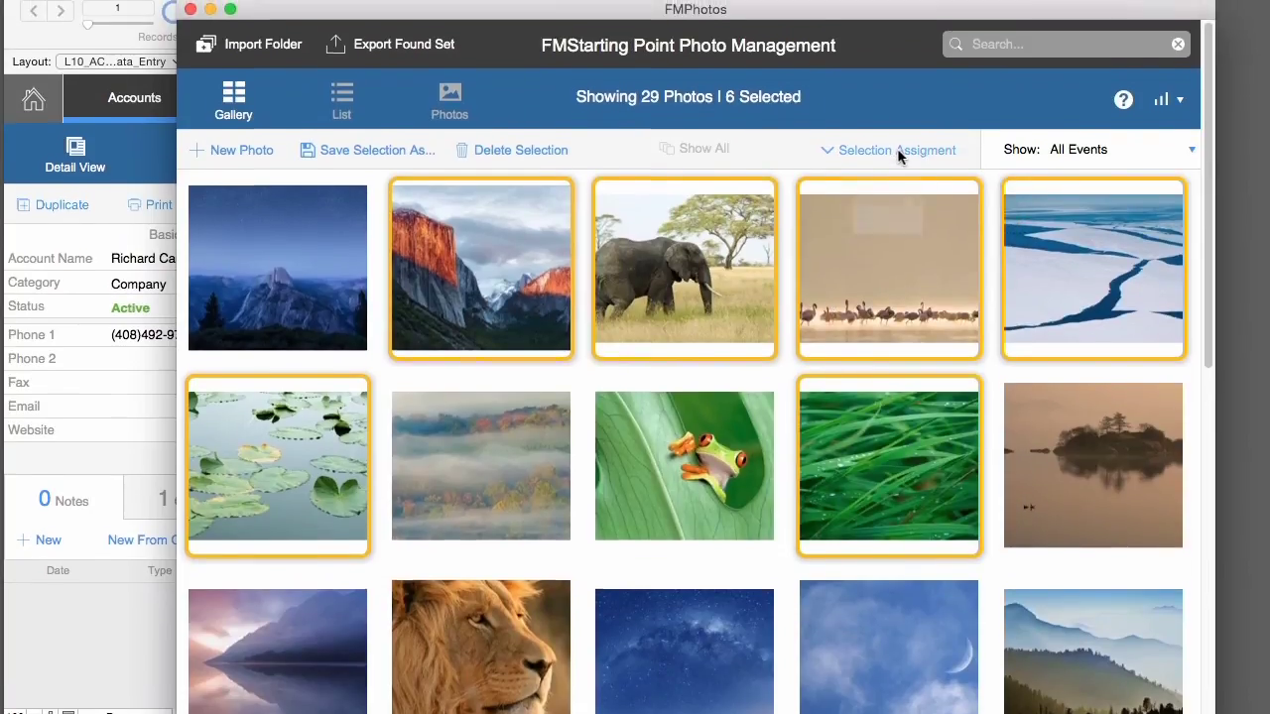
- Assign the same six photos to the product Angular Clamp with 4 Post
left_click(897, 129)
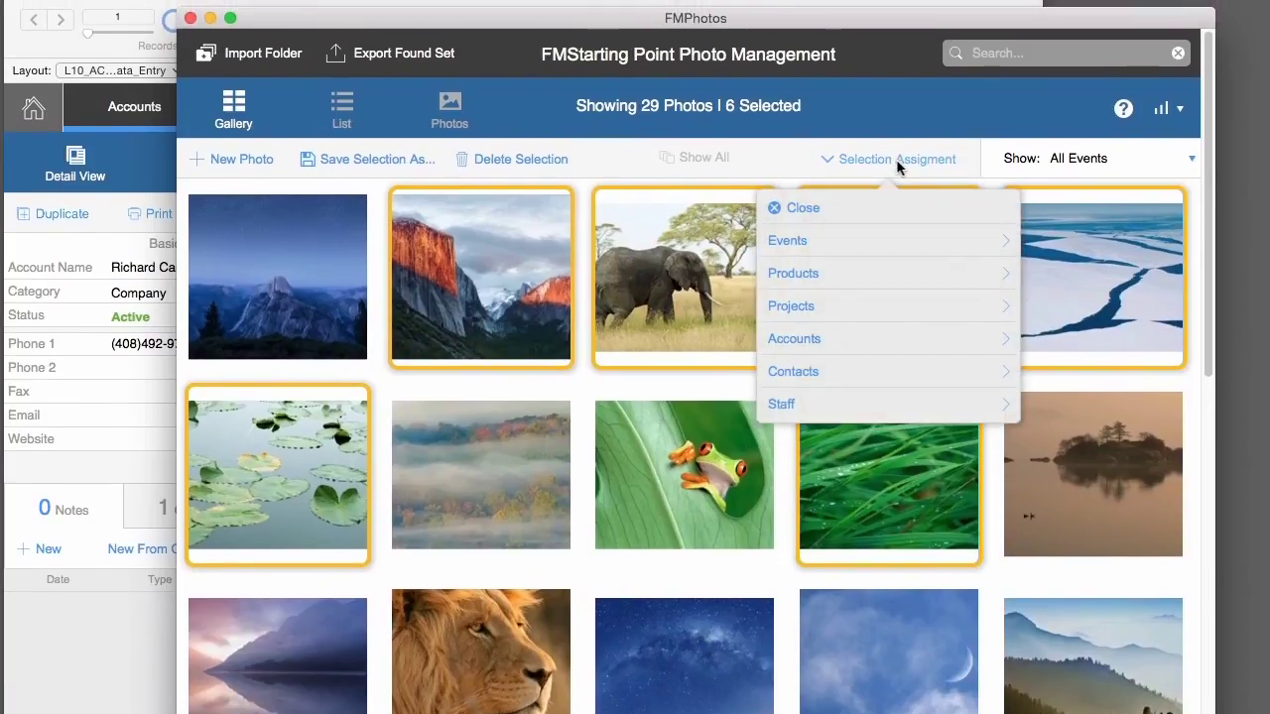
left_click(880, 273)
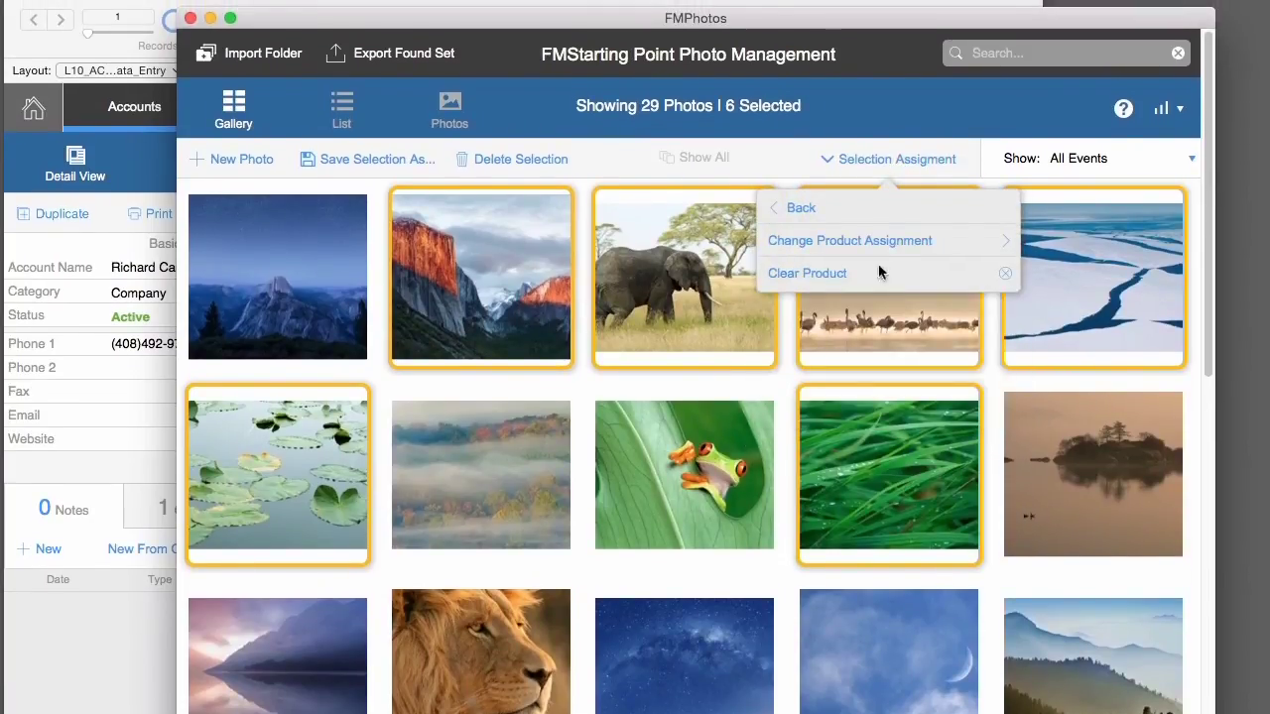
left_click(890, 157)
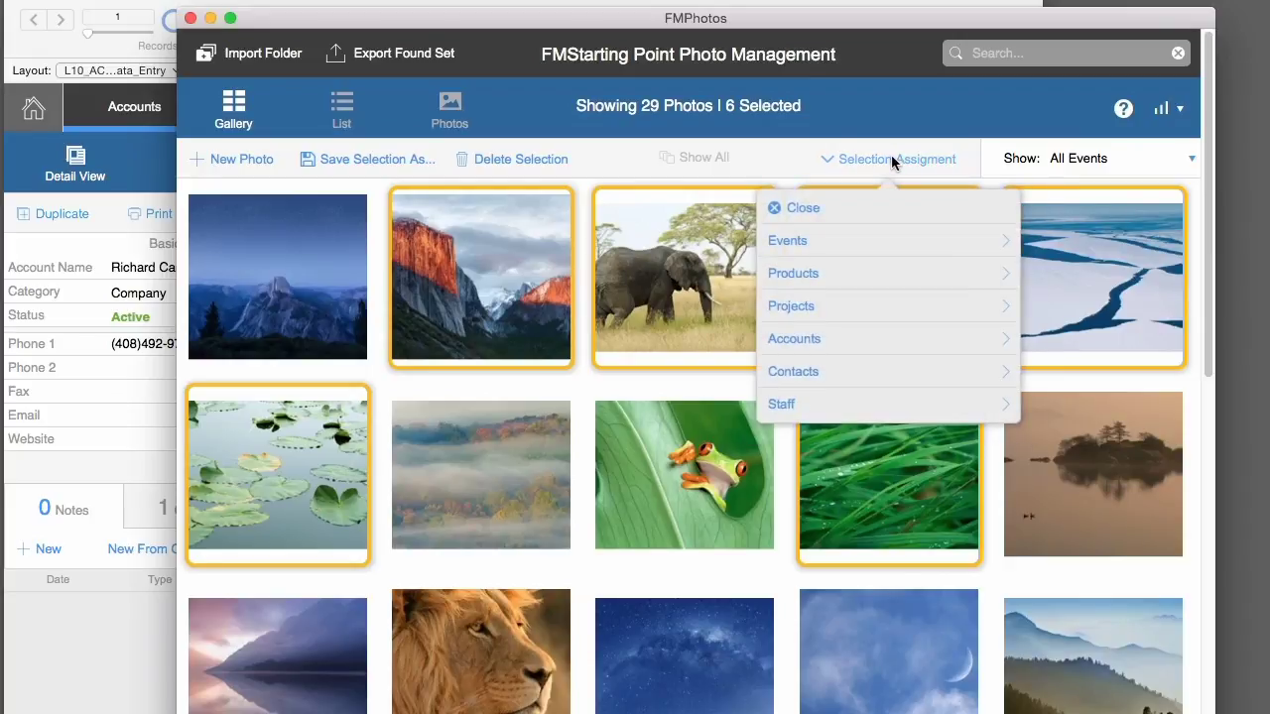
left_click(848, 272)
left_click(856, 239)
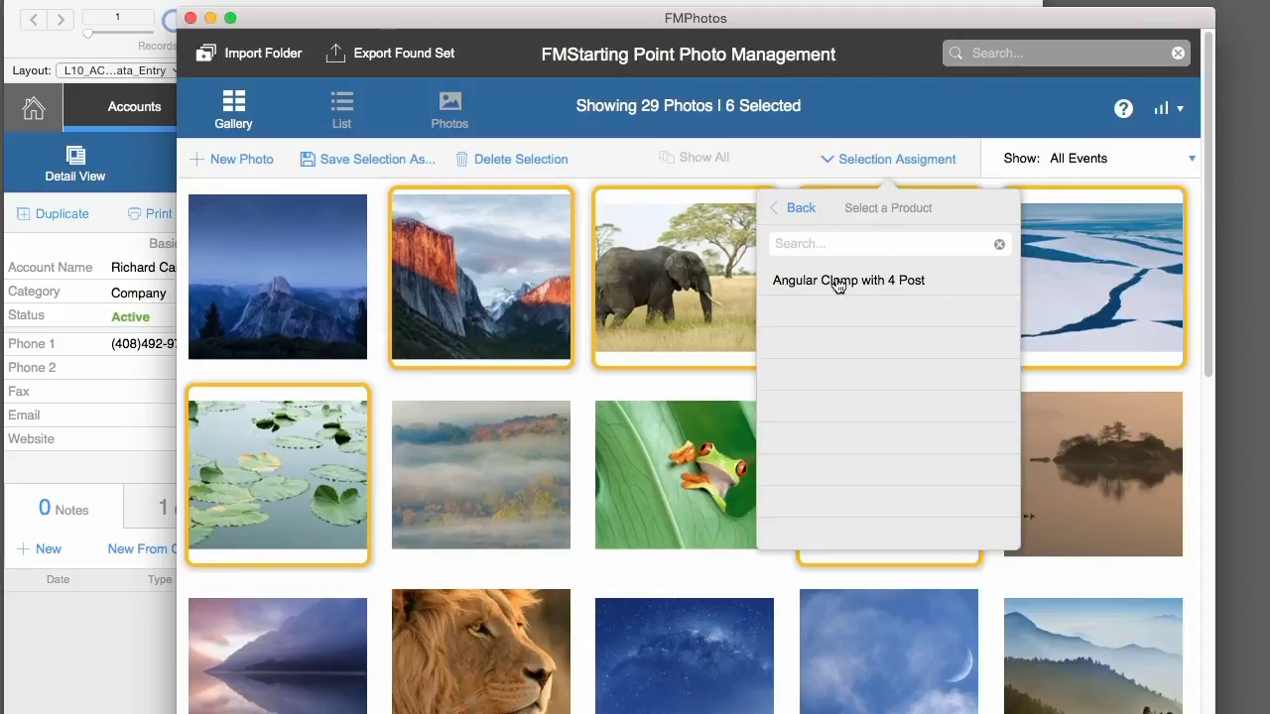
left_click(764, 4)
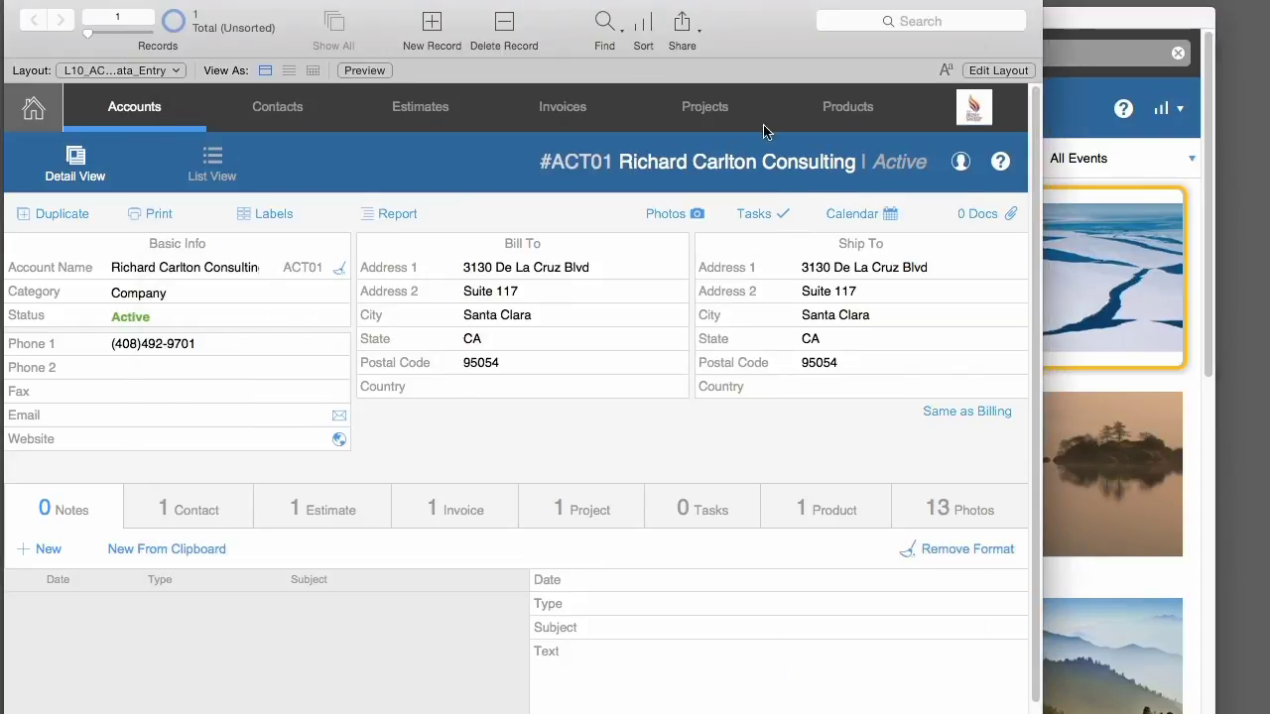
- Create a new project record titled 'Mew Project'
left_click(720, 111)
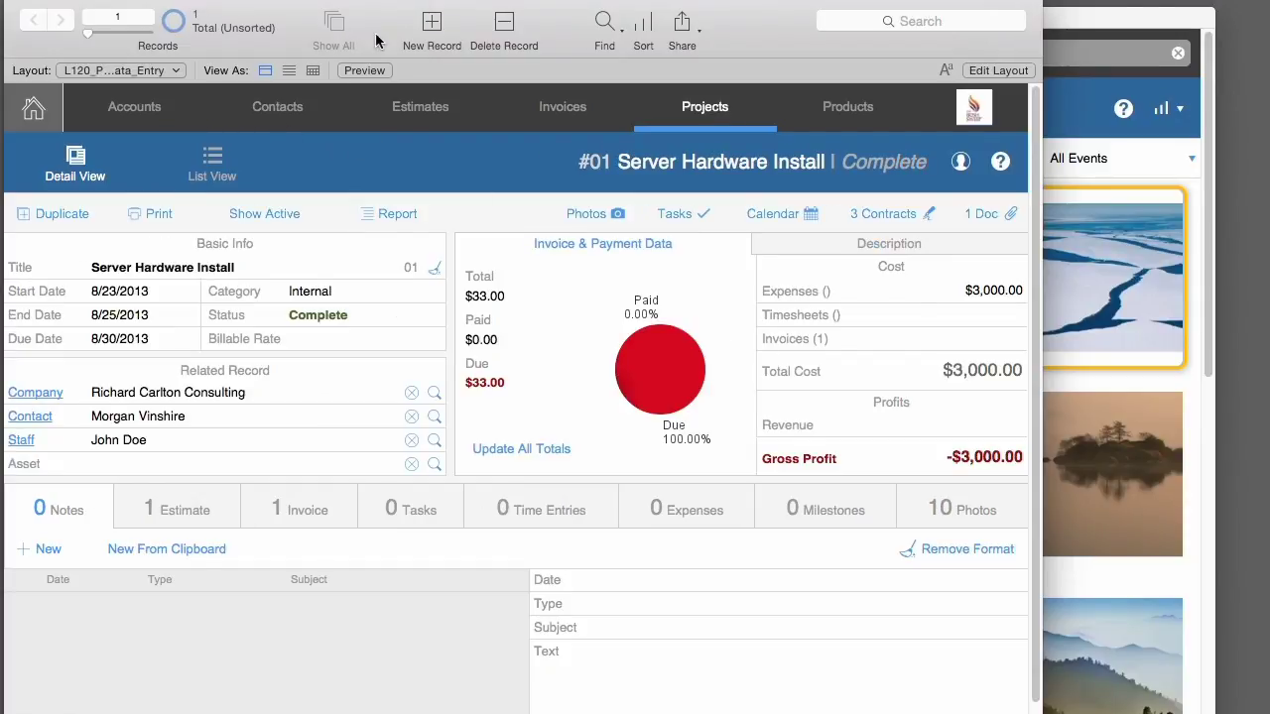
left_click(420, 26)
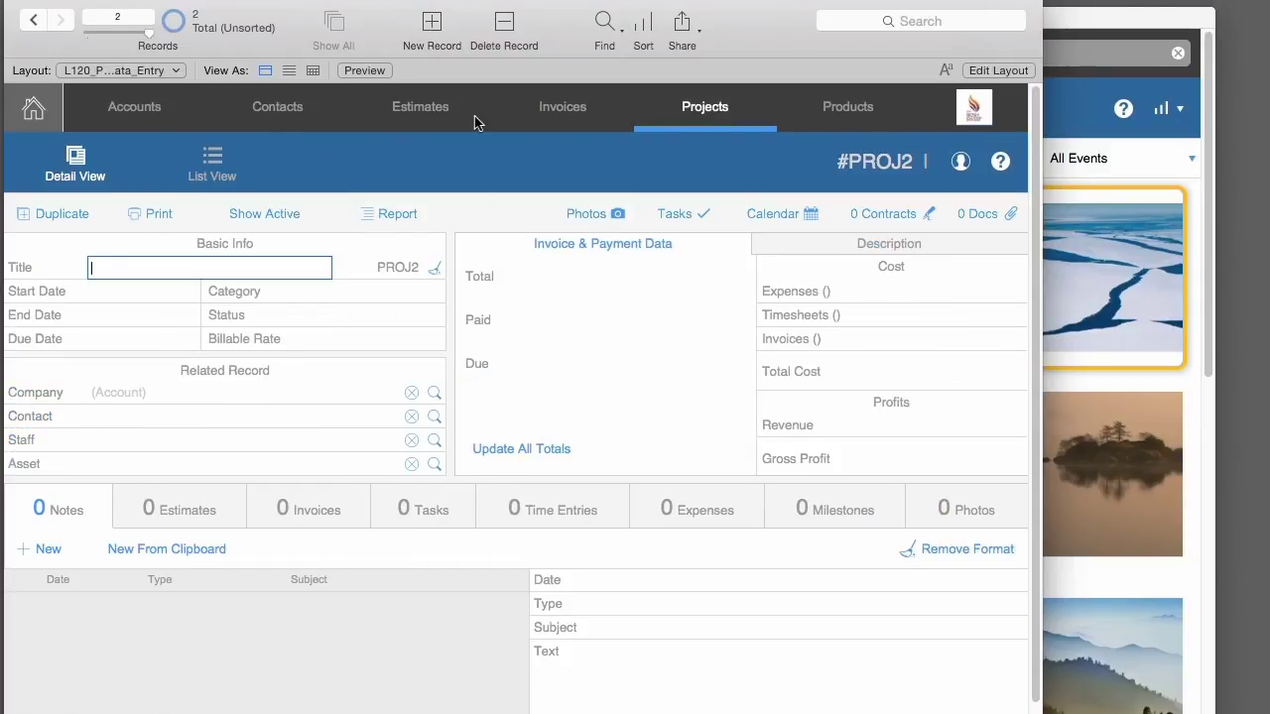
type("Mew Project")
left_click(577, 127)
left_click(683, 109)
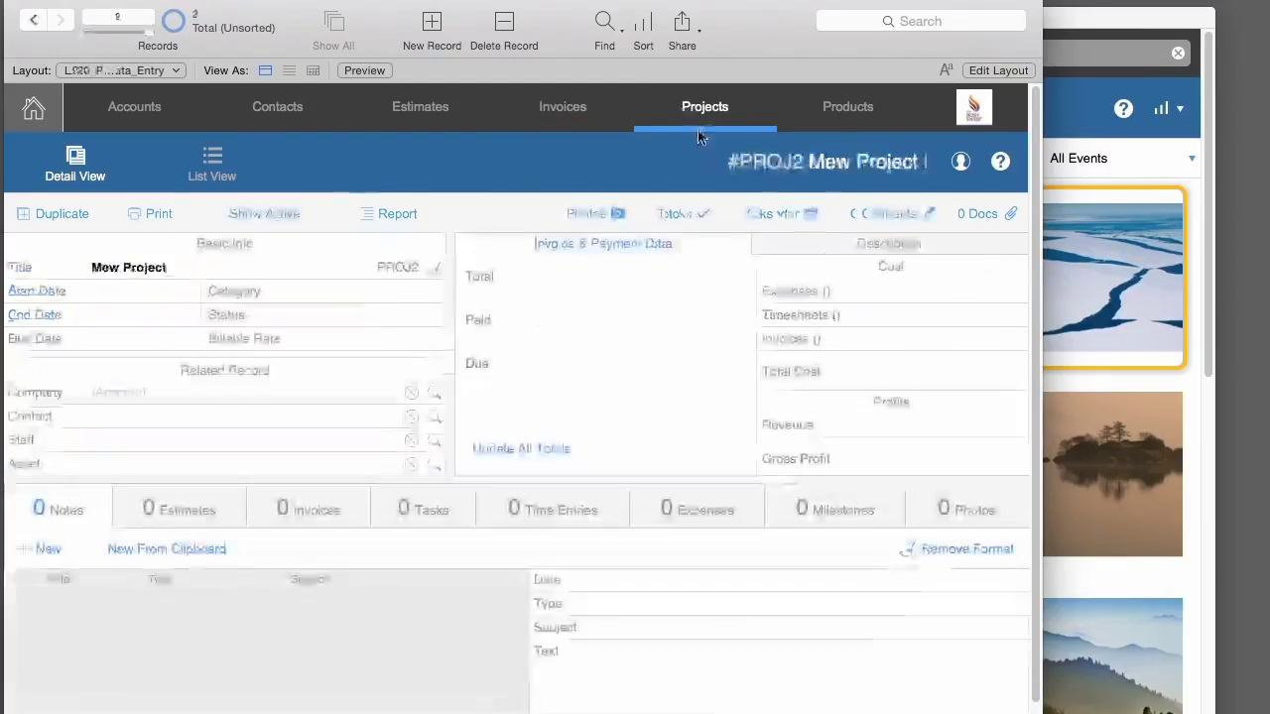
- Assign the six selected gallery photos to Mew Project via Change Project Assignment
left_click(1133, 171)
left_click(895, 159)
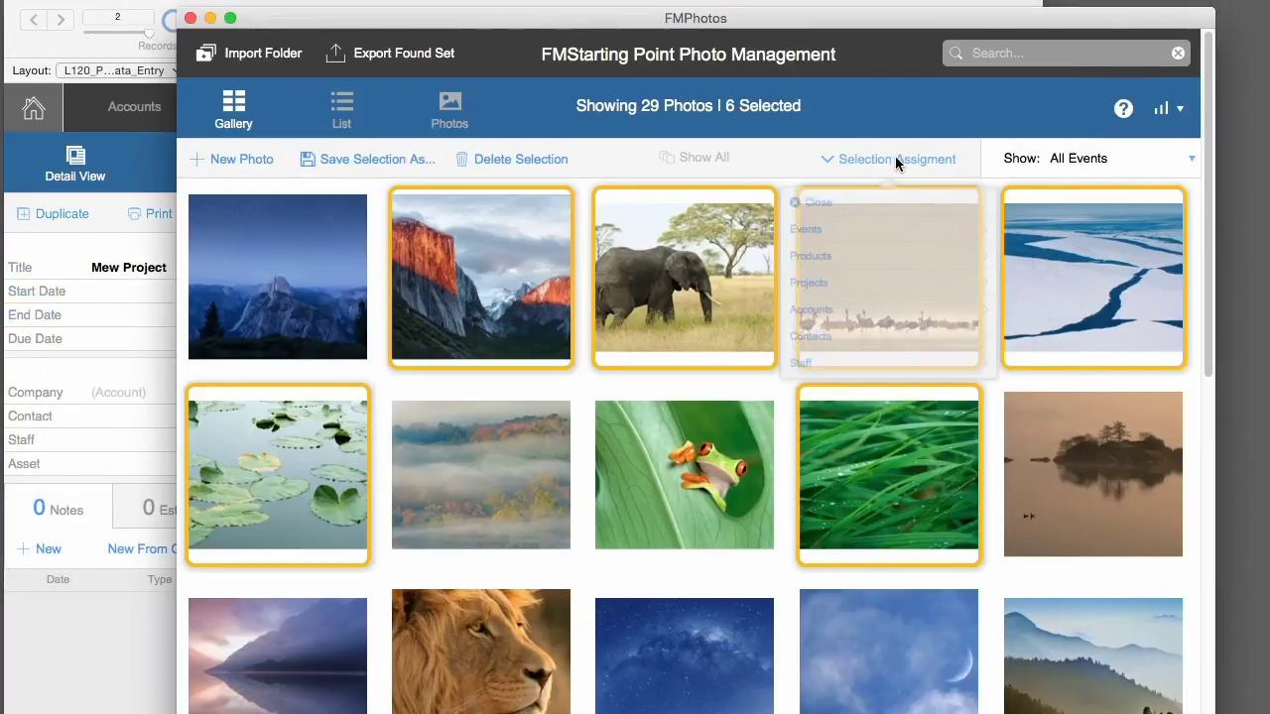
left_click(849, 305)
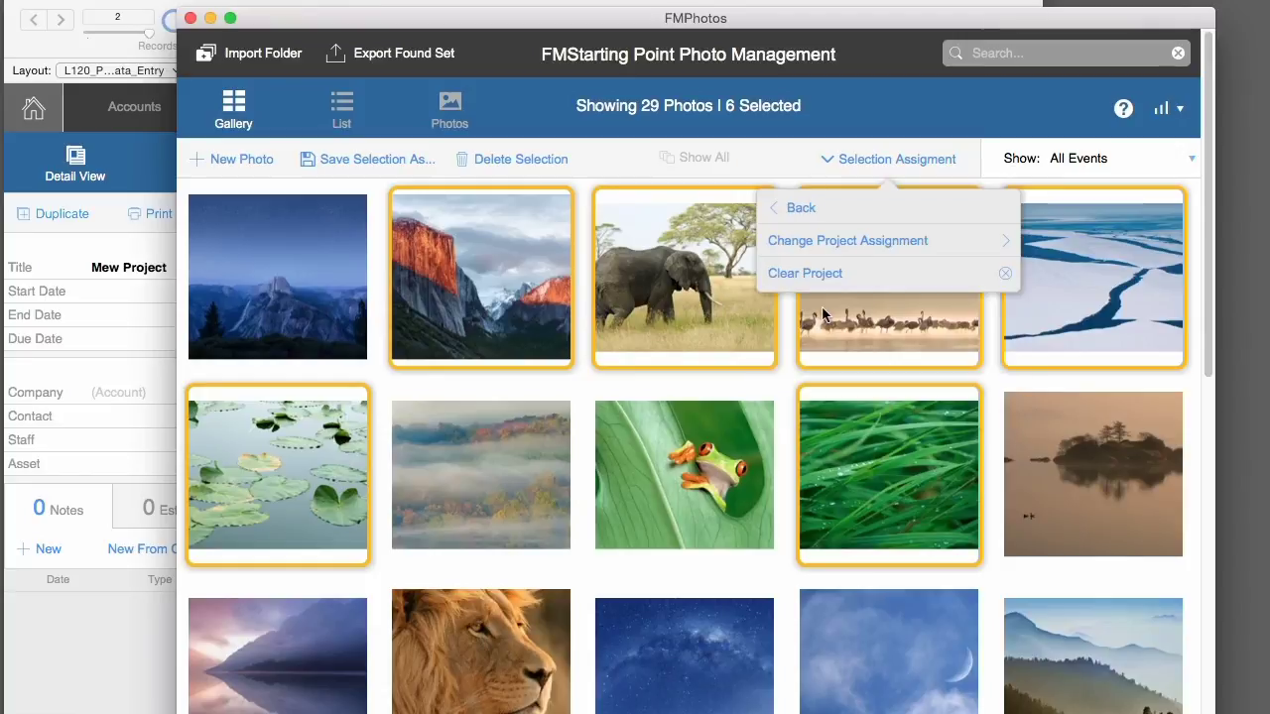
left_click(838, 244)
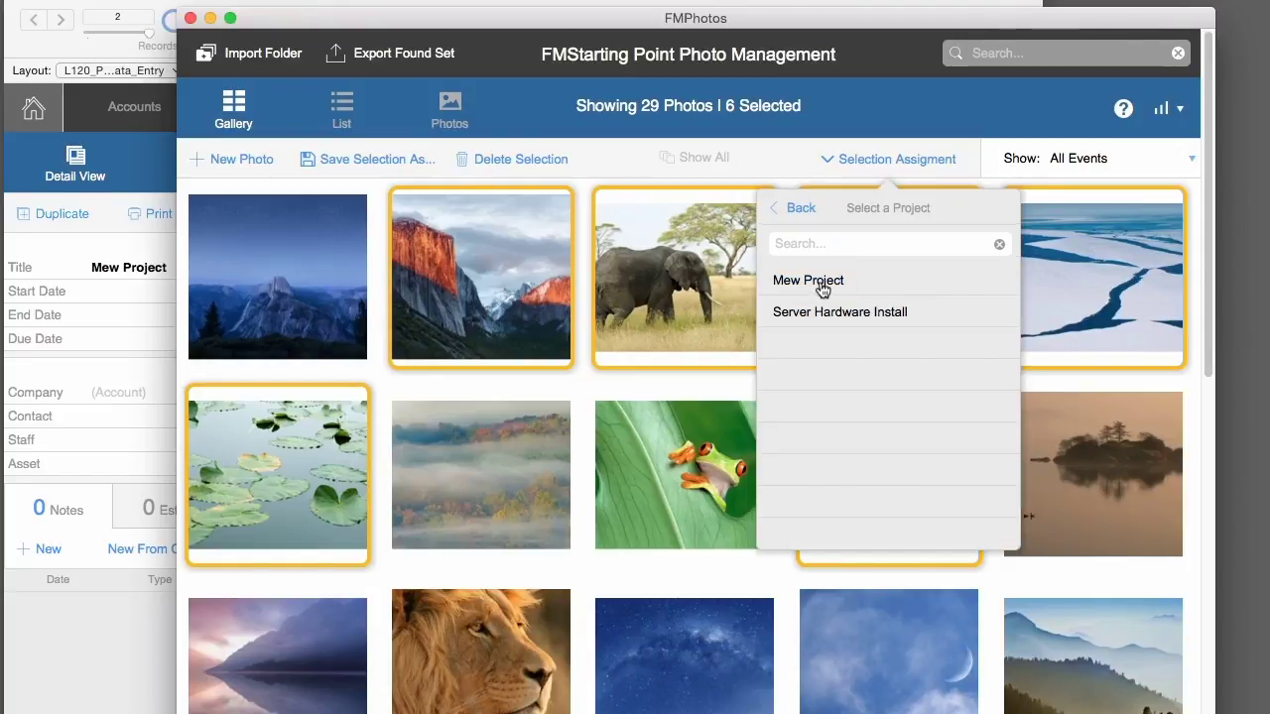
left_click(820, 282)
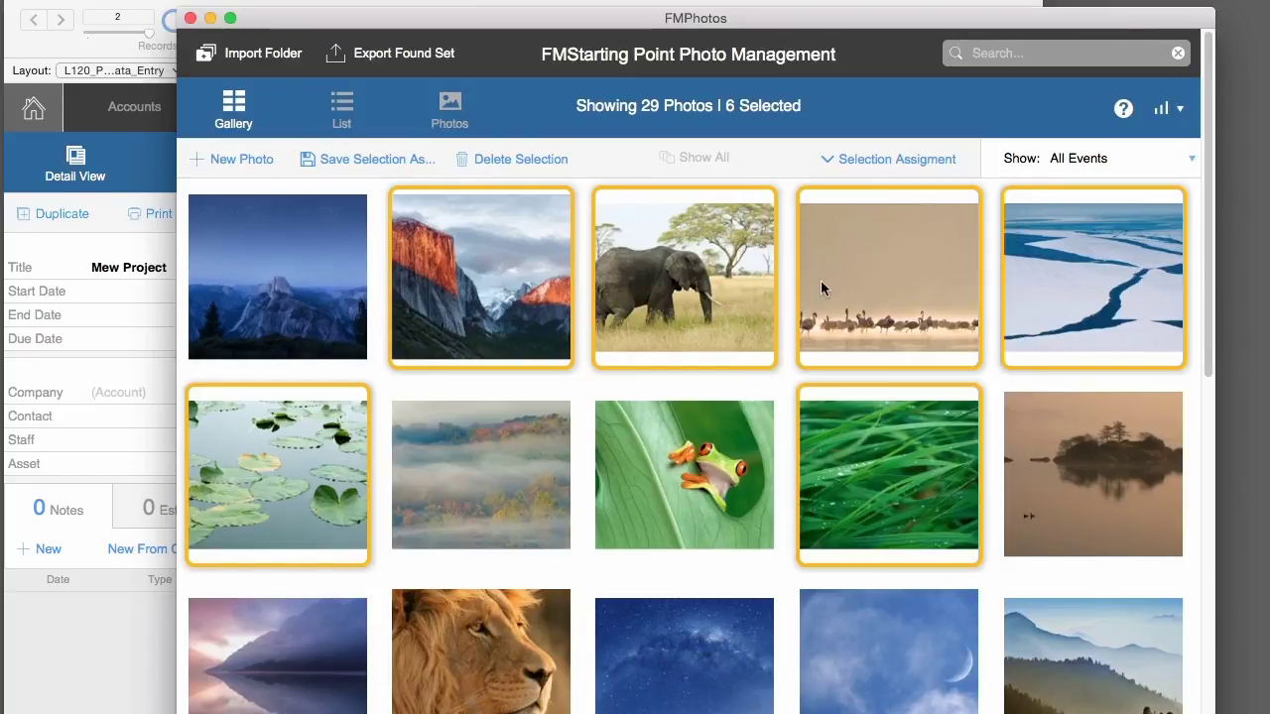
left_click_drag(608, 19, 854, 50)
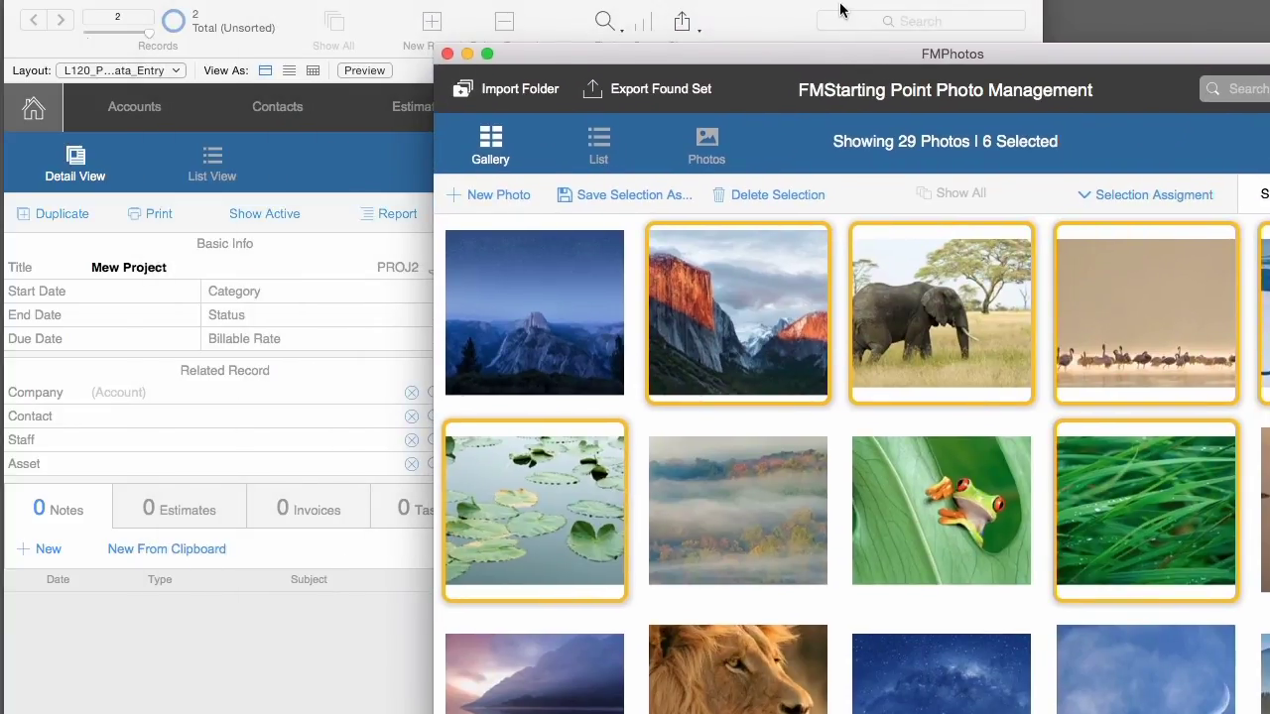
- Show Mew Project's 6 linked photos, then the new contact's 6 linked photos
left_click(839, 10)
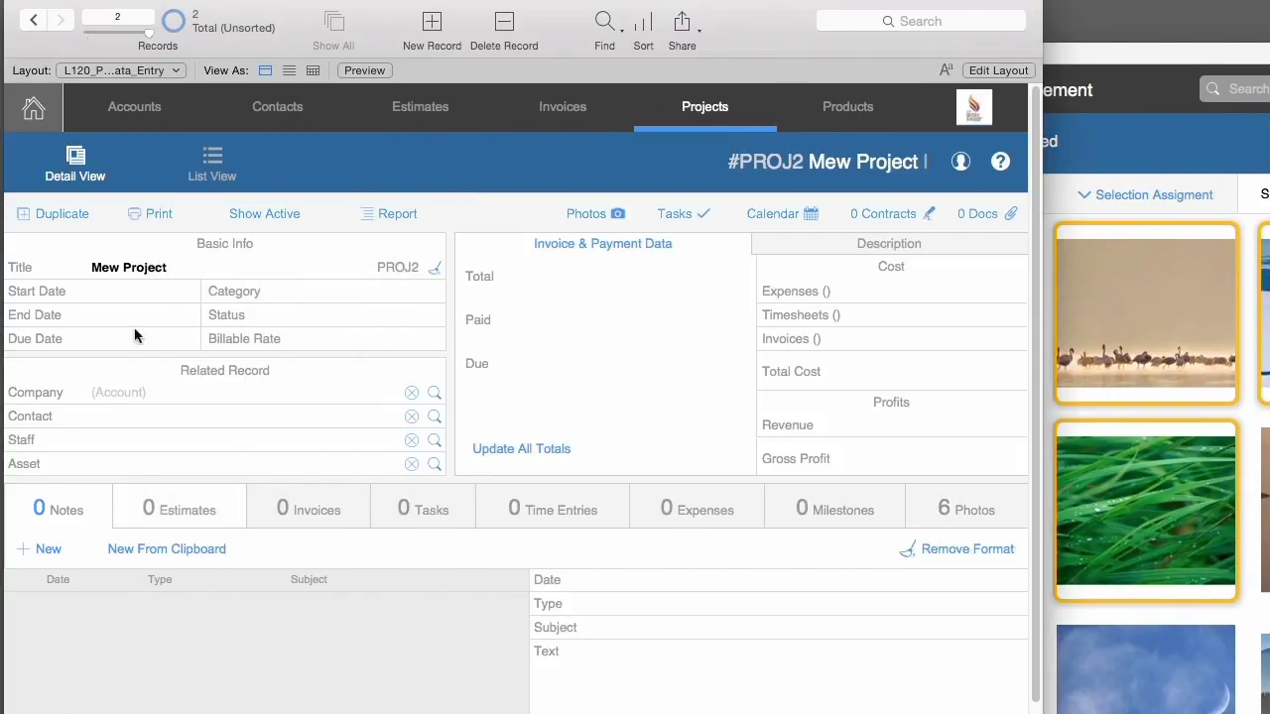
left_click(976, 519)
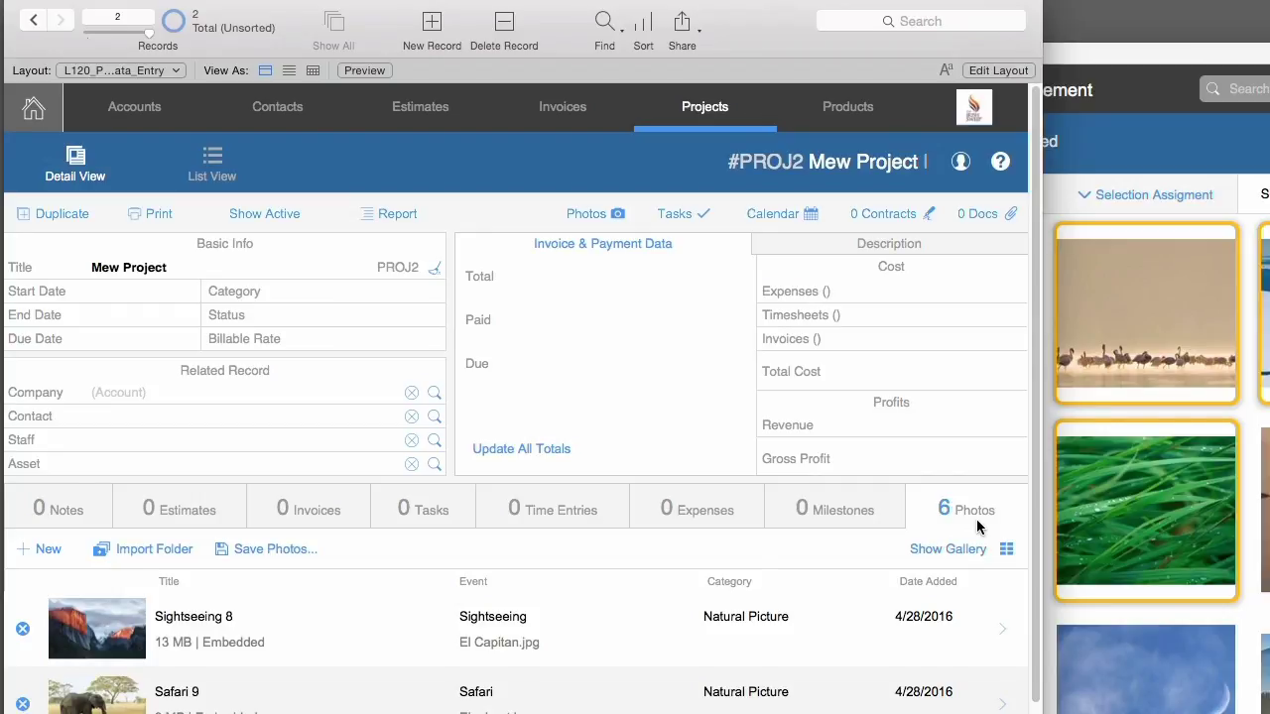
left_click(283, 109)
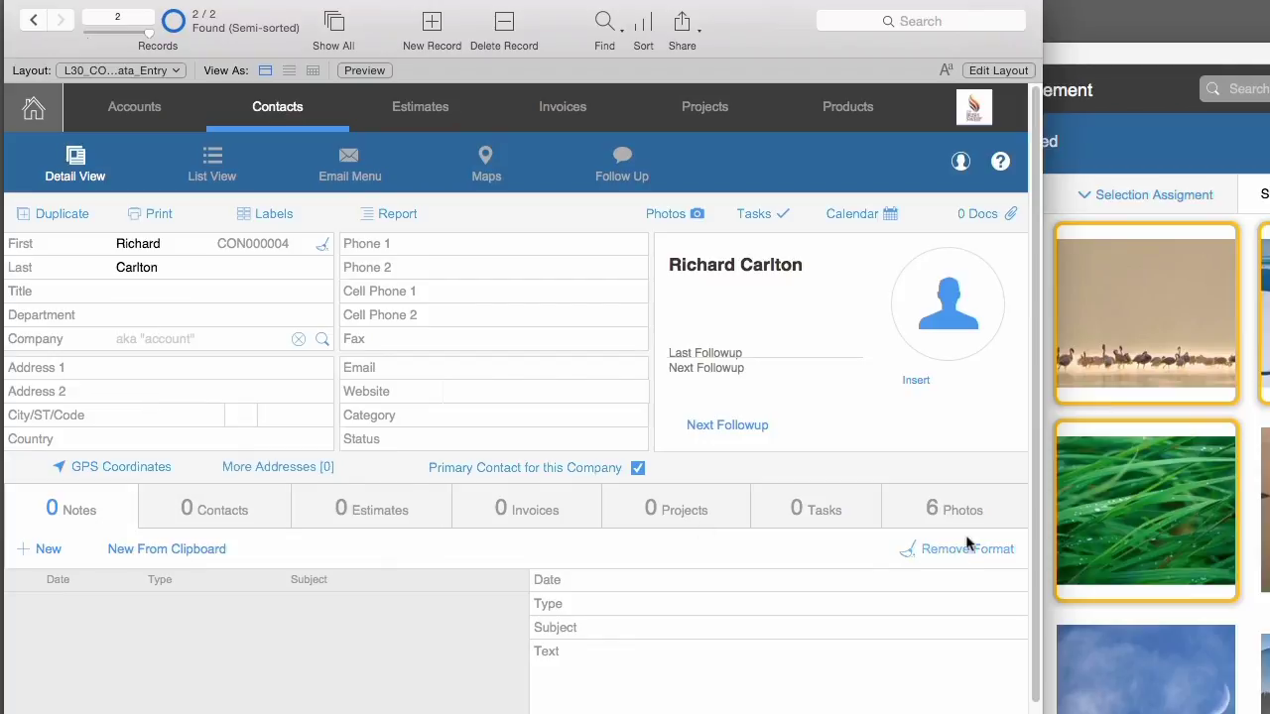
left_click(960, 523)
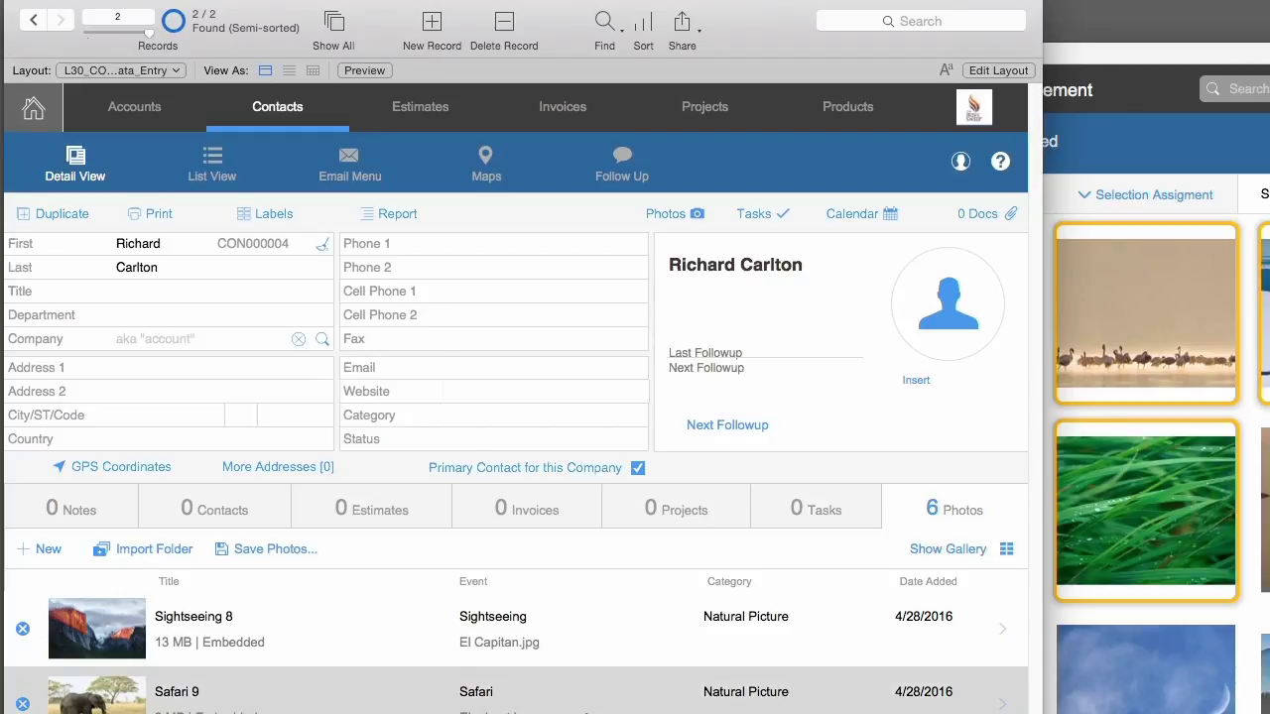
- Create another contact record, entering the contact's first and last name, and commit it
left_click(429, 39)
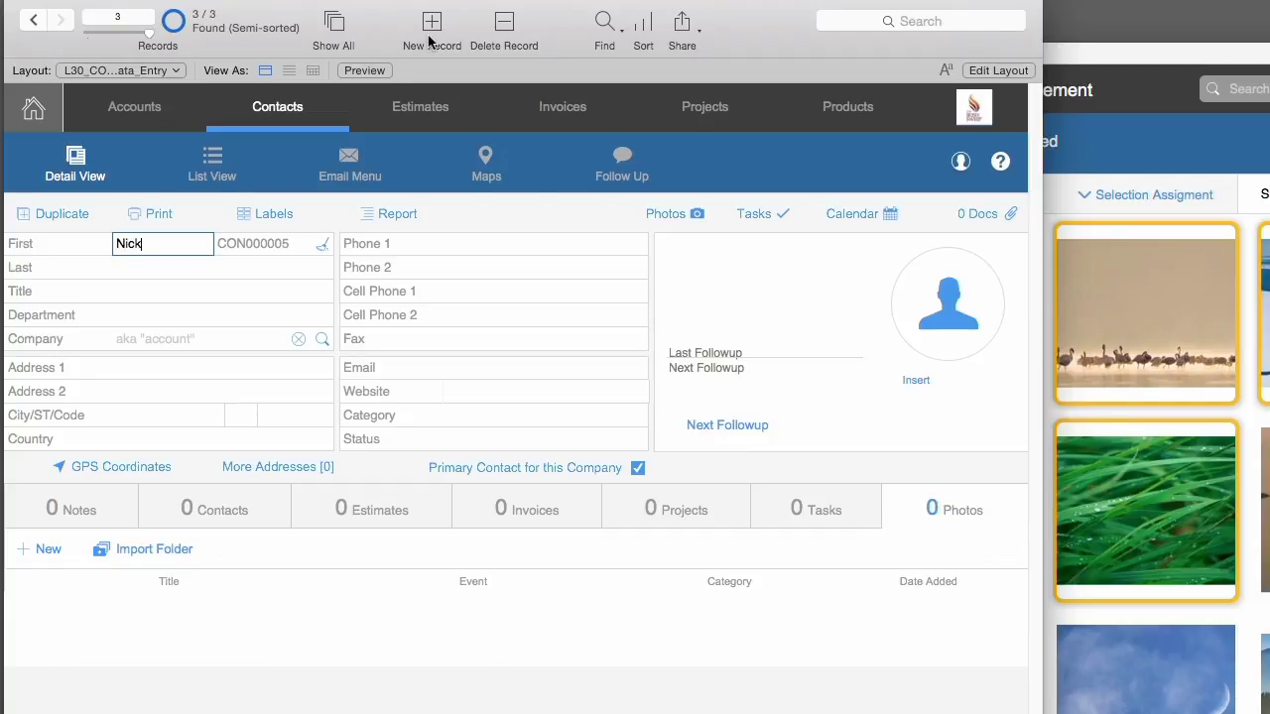
key("Tab")
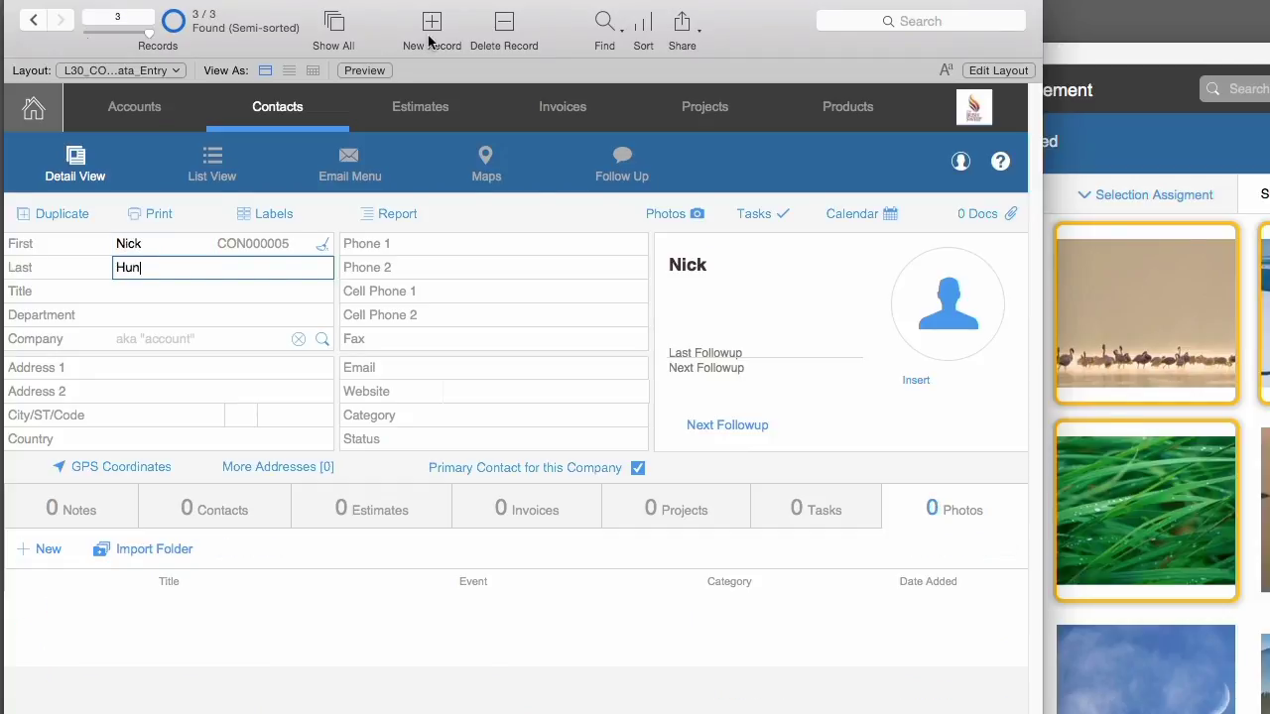
left_click(526, 244)
left_click(533, 220)
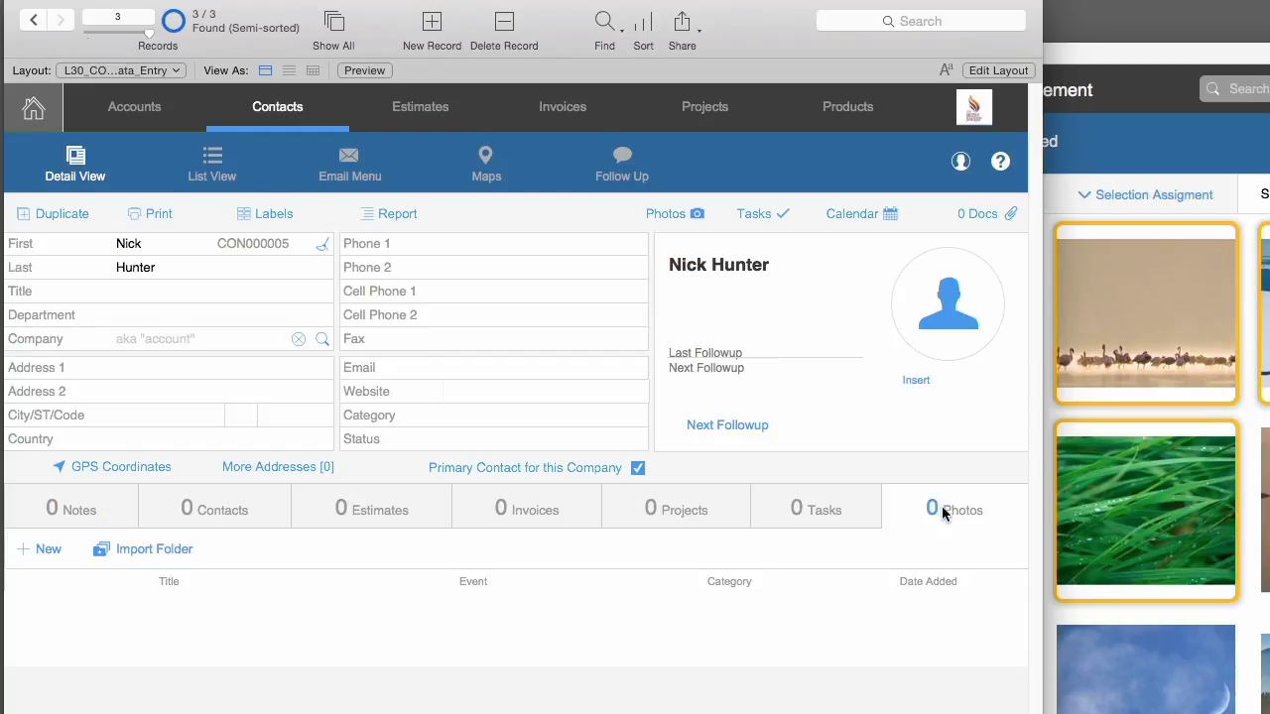
- Start a photo folder import for this contact under a new event titled after the contact's pictures
left_click(159, 551)
type("Th")
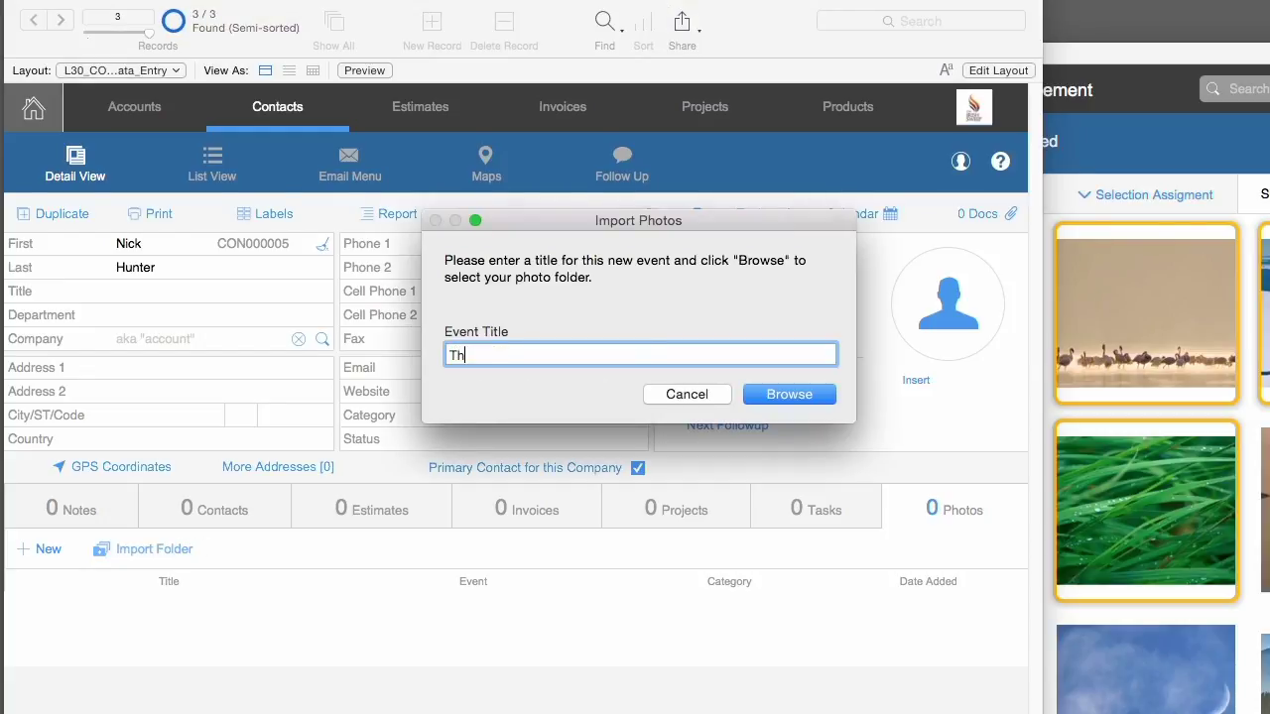
type("is is Nick's Pictures")
key("Return")
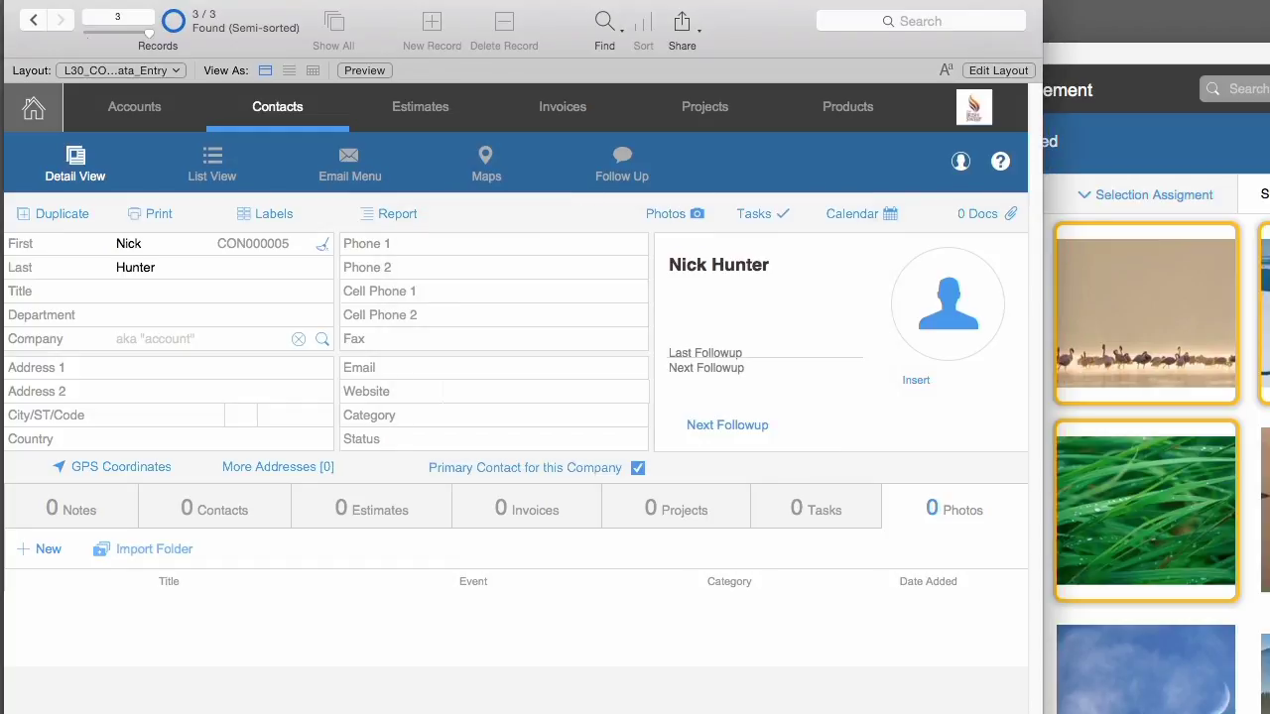
- Choose the Documents > Africa folder for import and bring the FMPhotos gallery forward
left_click(818, 157)
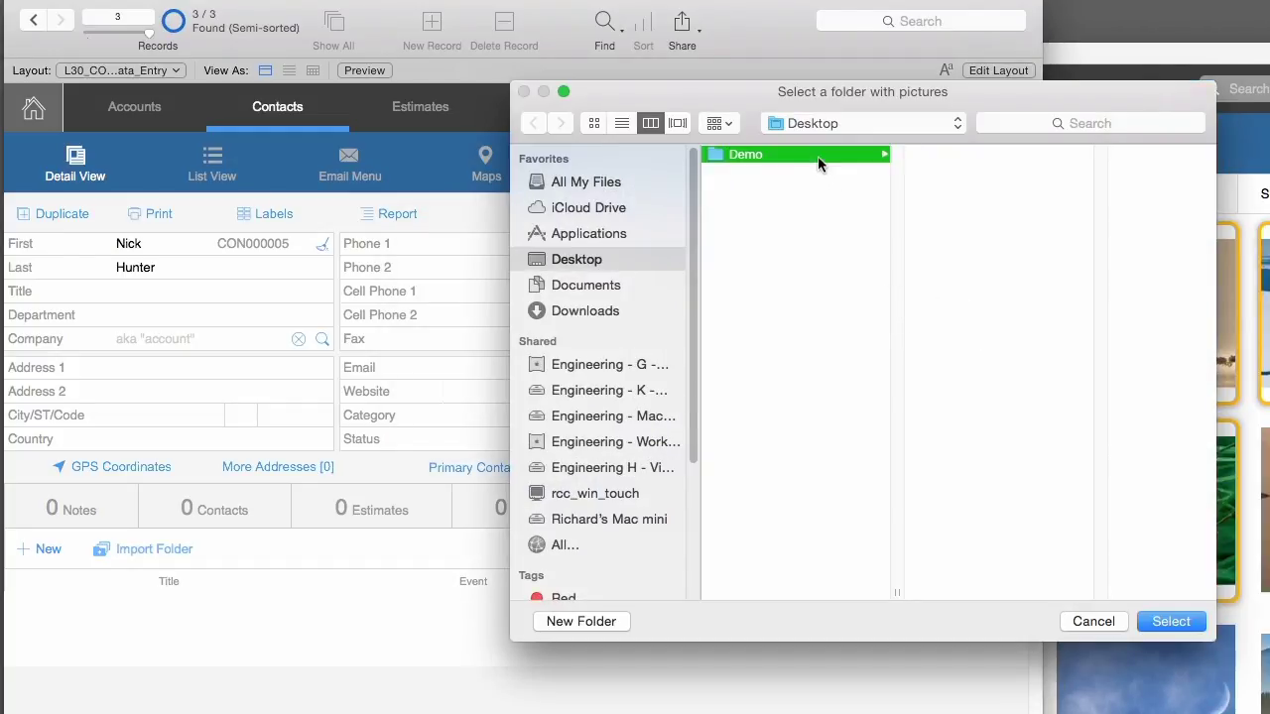
left_click(811, 123)
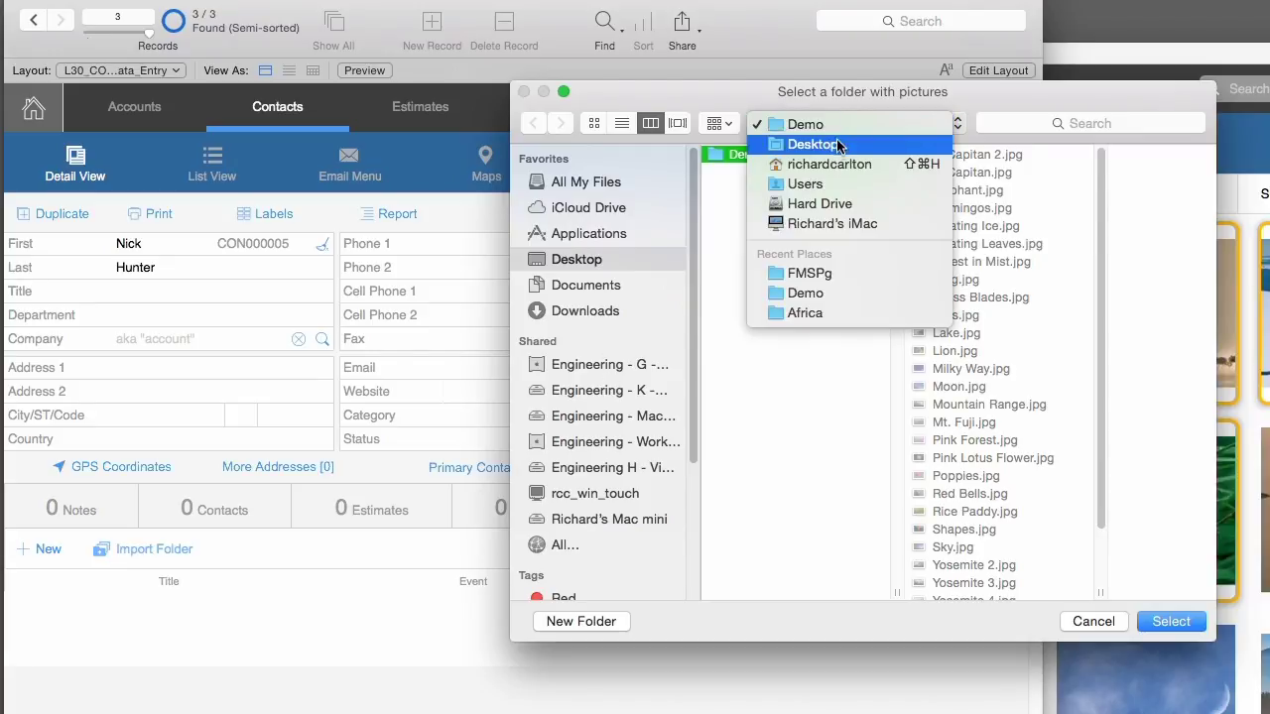
left_click(652, 330)
left_click(540, 286)
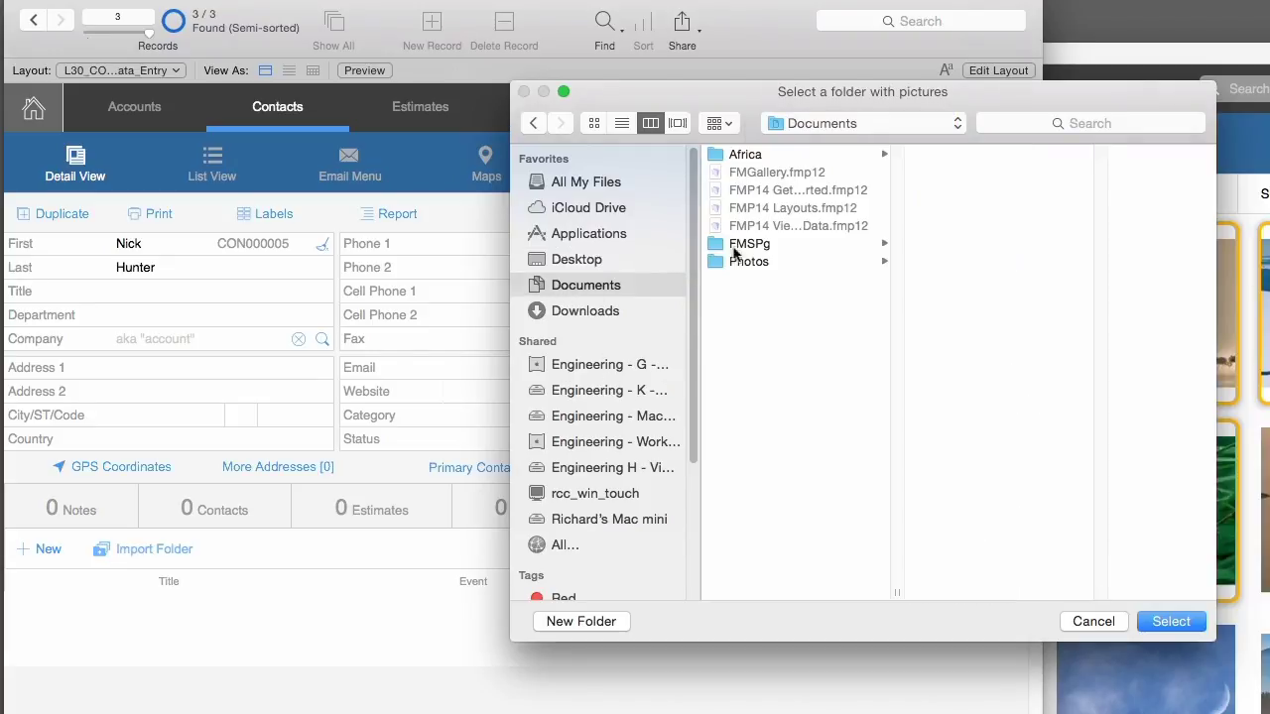
left_click(764, 154)
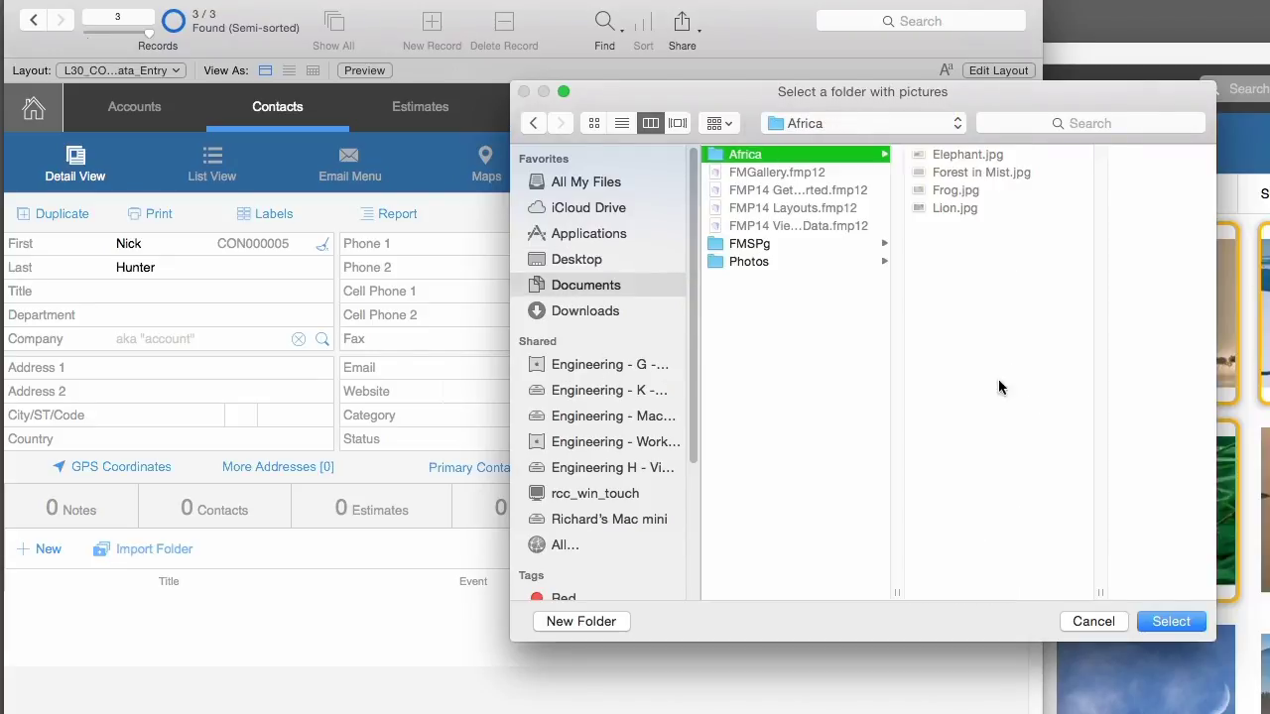
left_click(1167, 623)
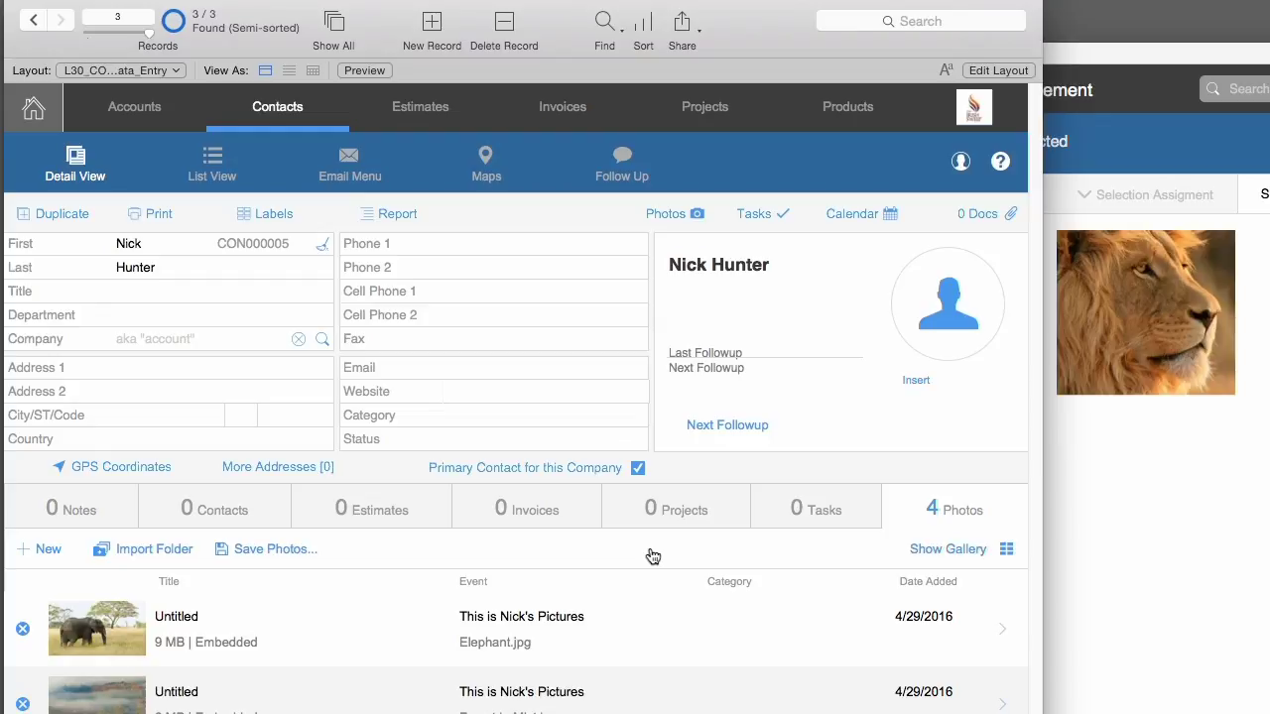
left_click(1266, 623)
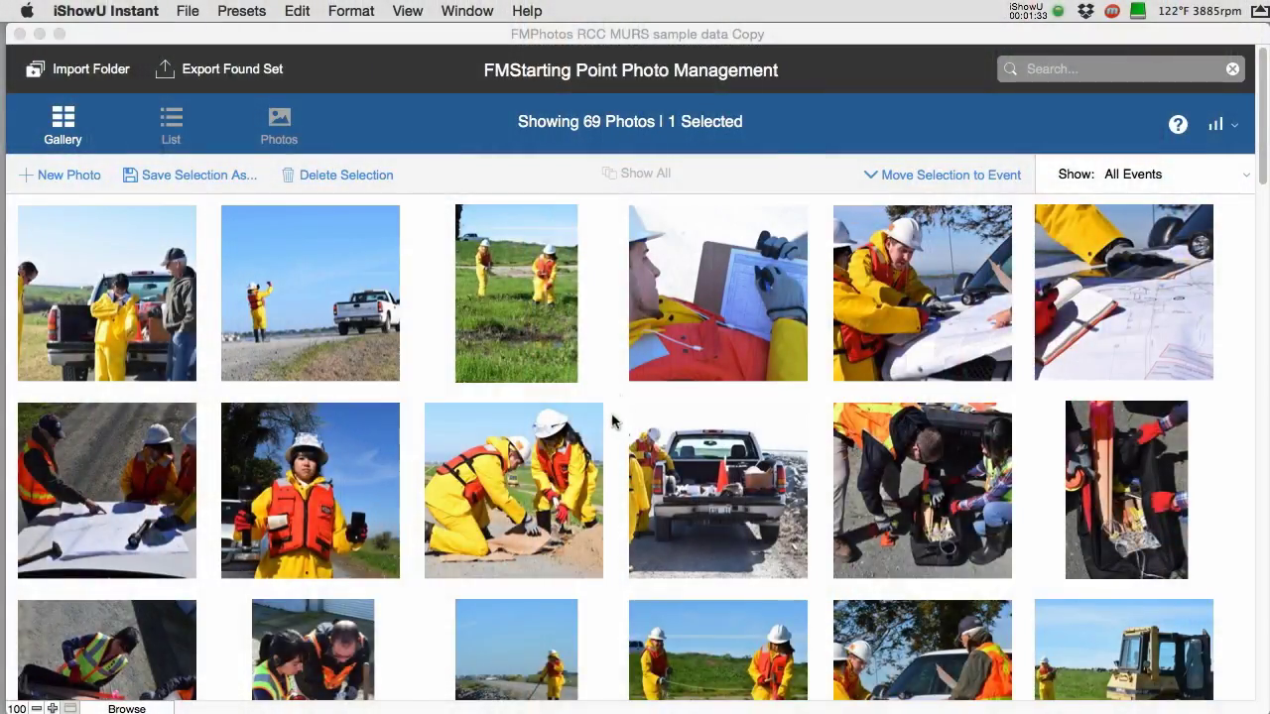
- Scroll through the 69-photo gallery and inspect one photo's detail record
scroll(686, 373, "down", 2)
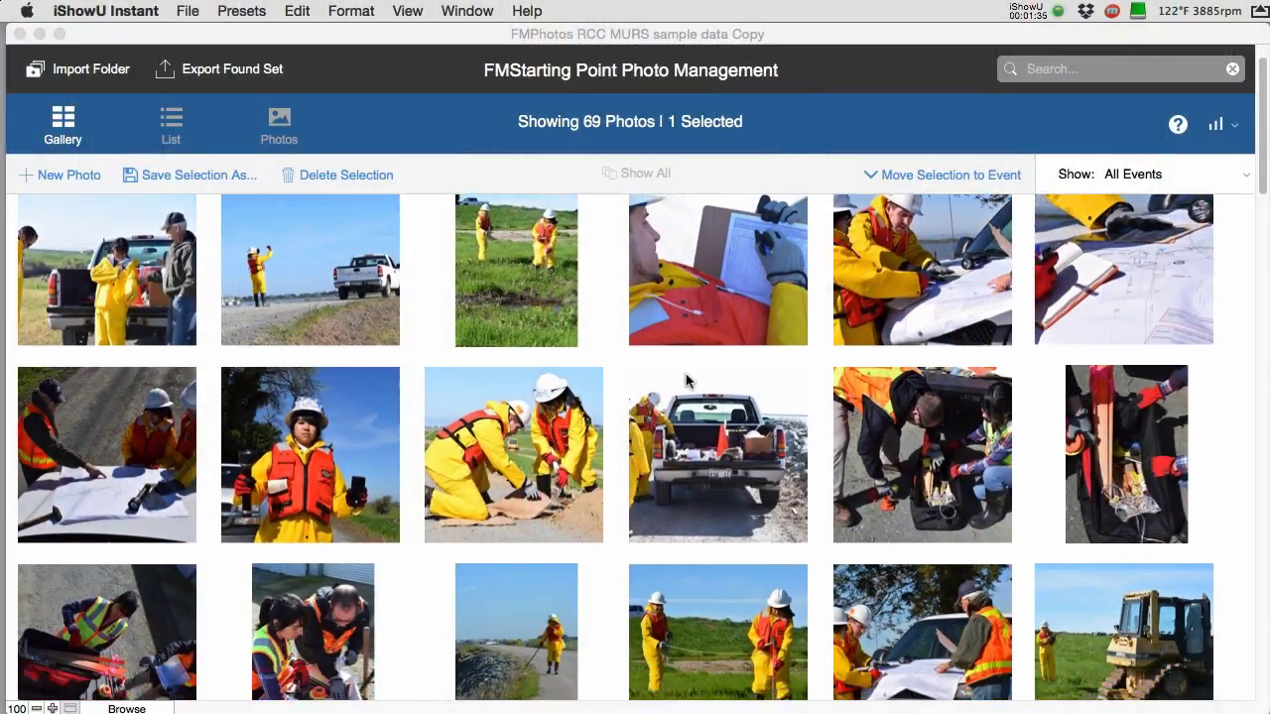
scroll(686, 380, "down", 10)
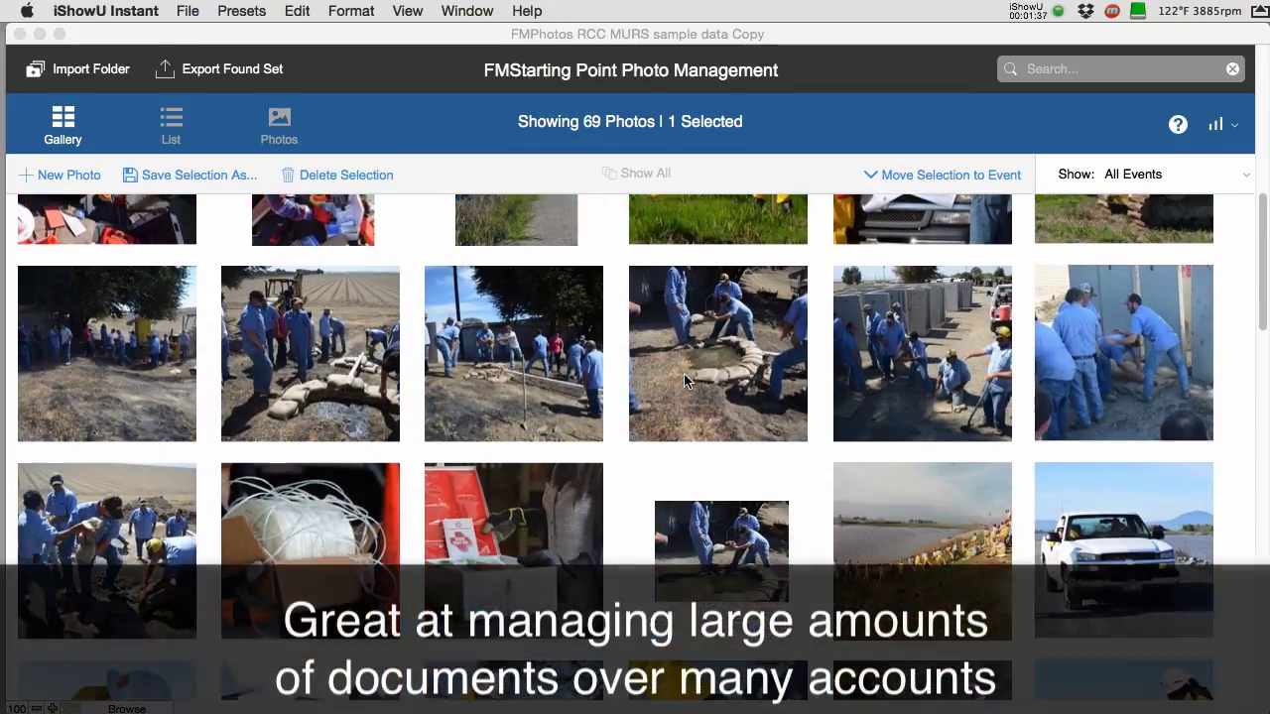
scroll(684, 380, "down", 9)
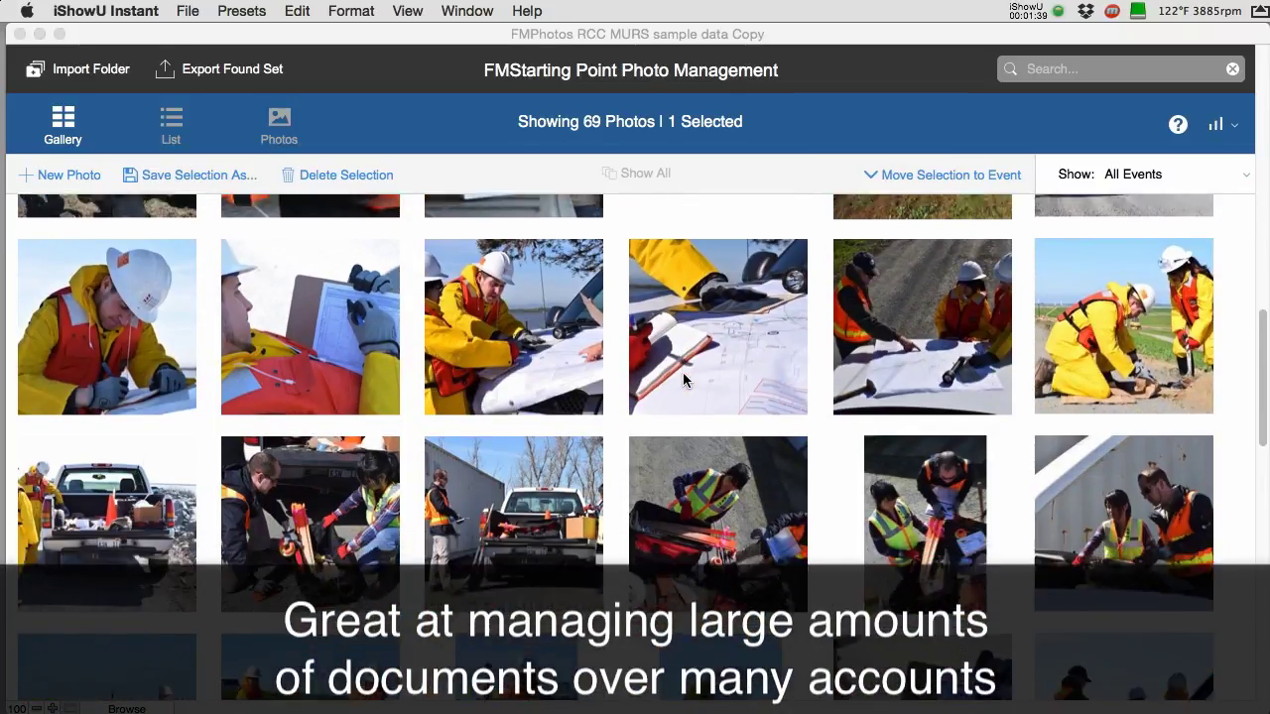
scroll(683, 380, "down", 10)
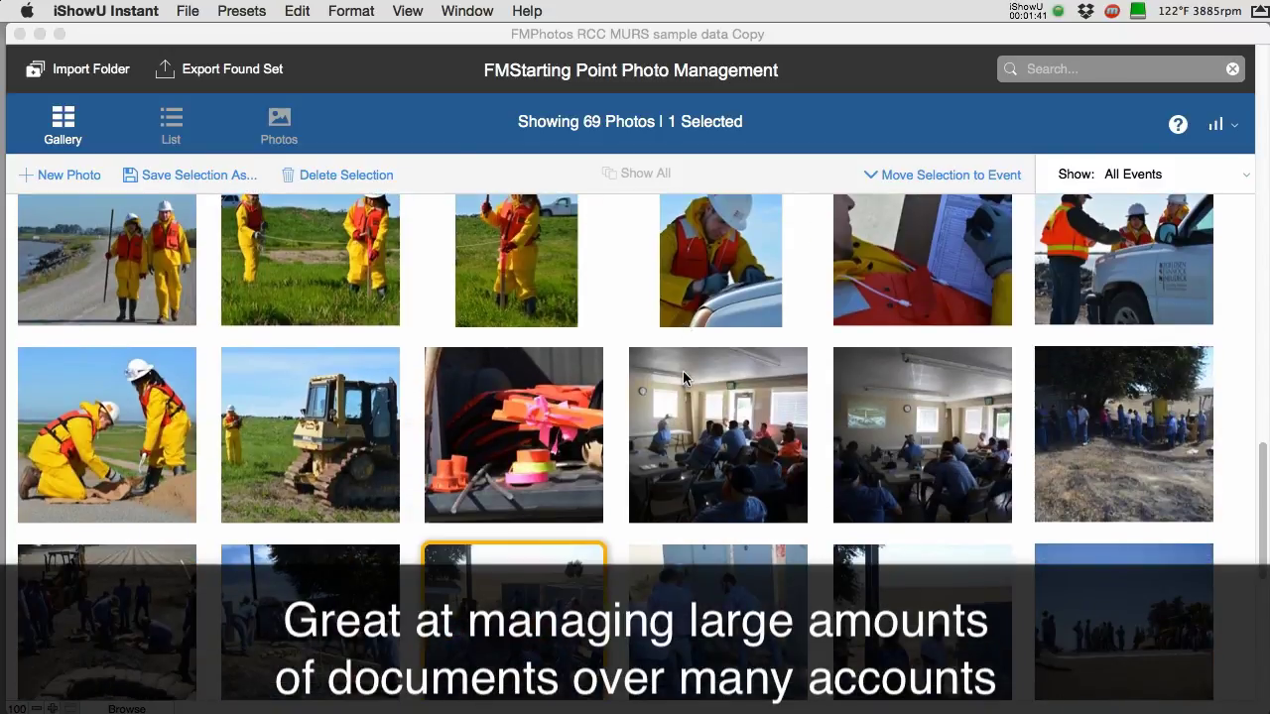
scroll(682, 372, "down", 7)
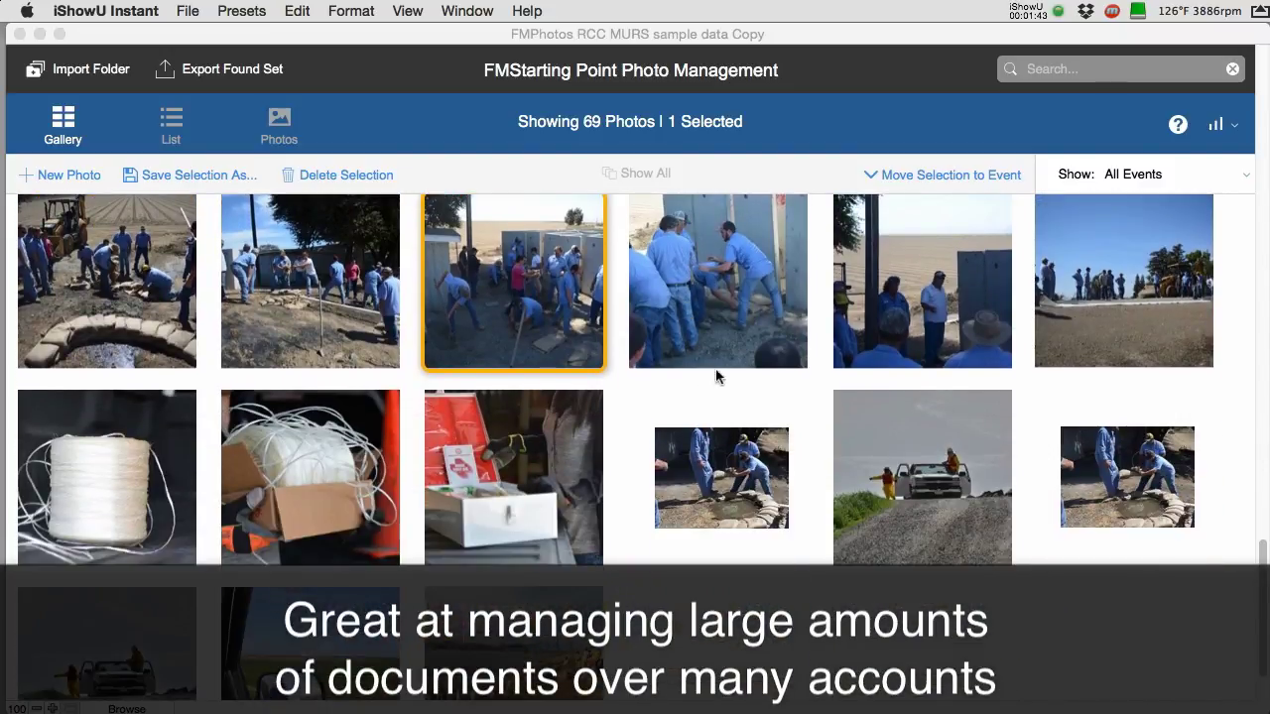
double_click(553, 302)
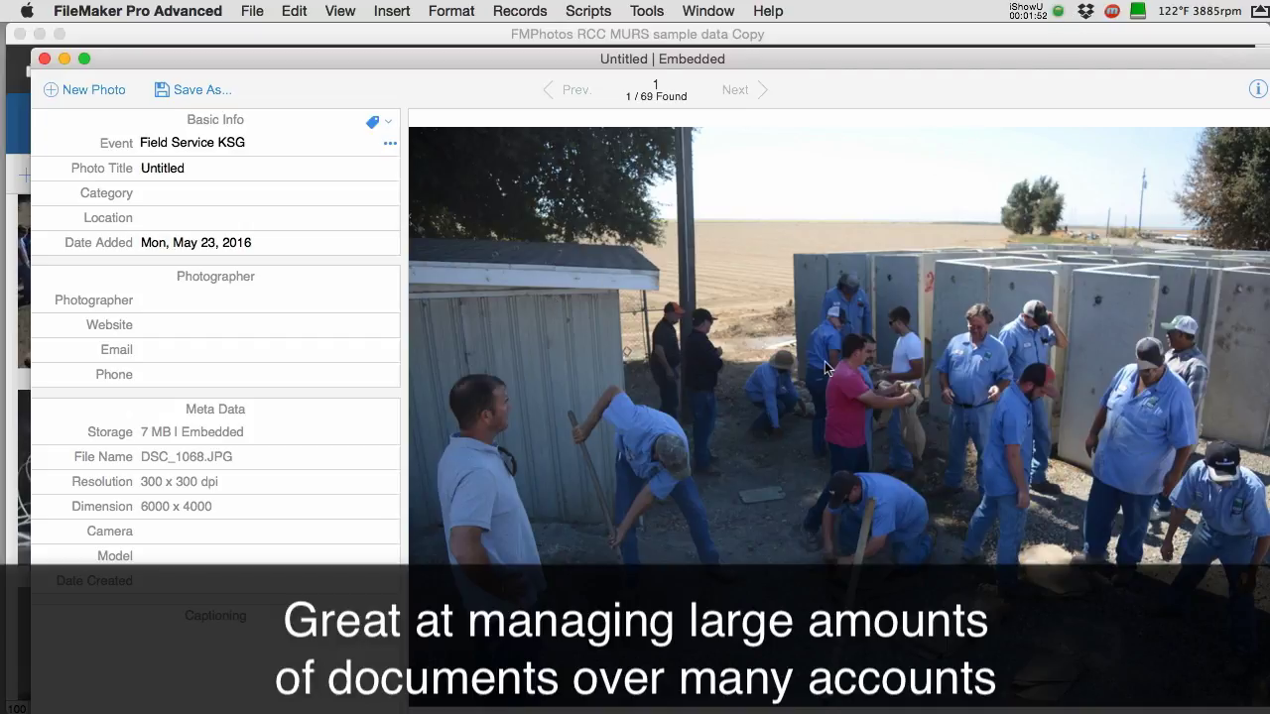
left_click(45, 59)
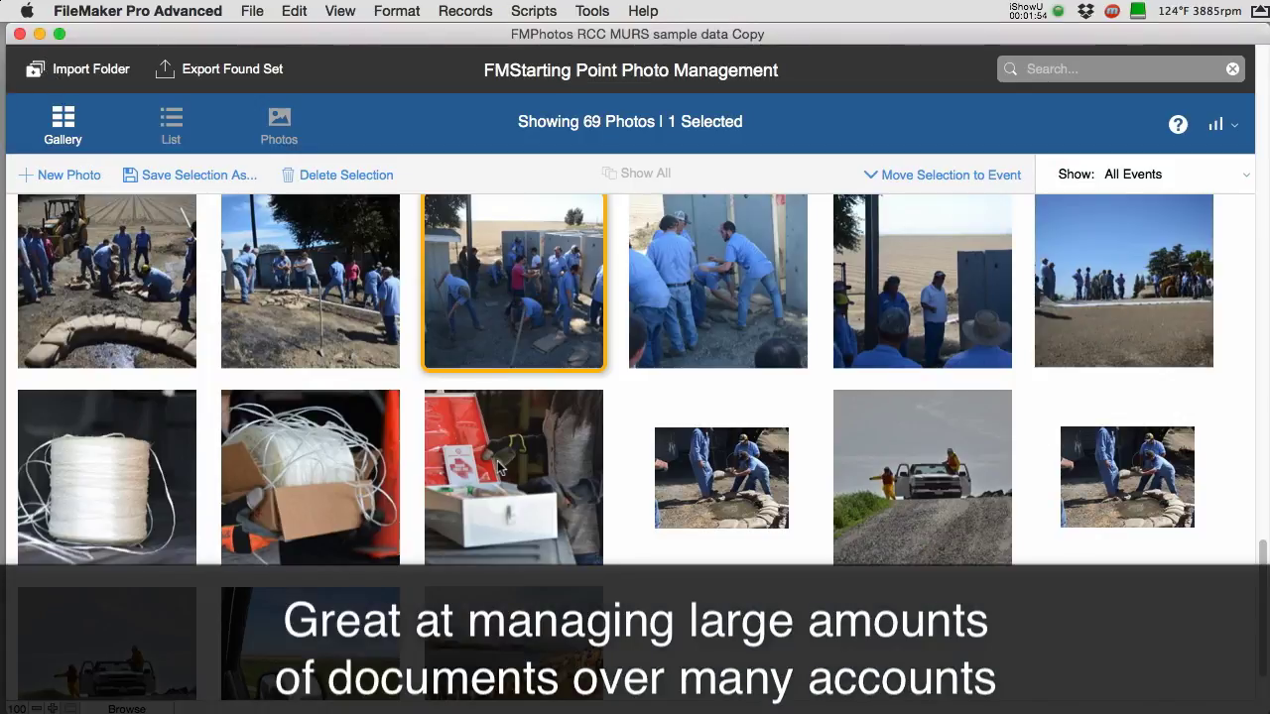
- Multi-select field-crew photos, including the yellow-suited pair, hard-hat worker, truck and bulldozer shots
scroll(497, 461, "up", 3)
scroll(497, 460, "up", 5)
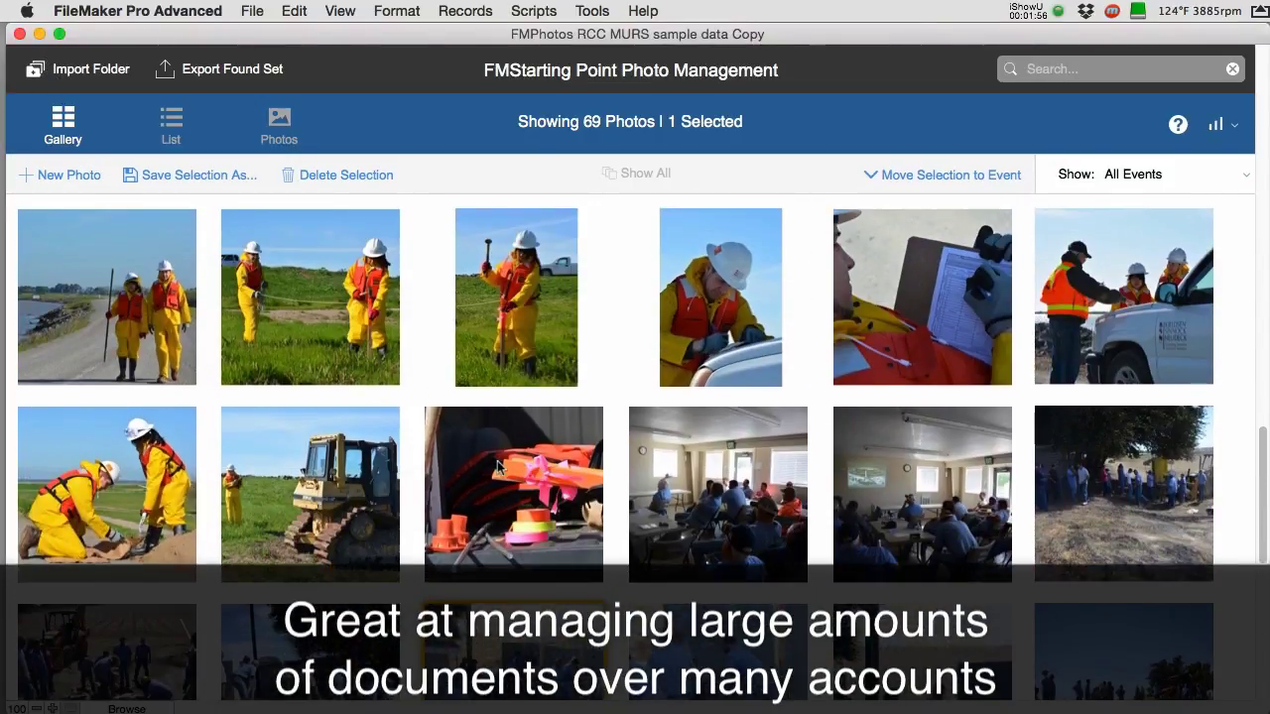
left_click(392, 303)
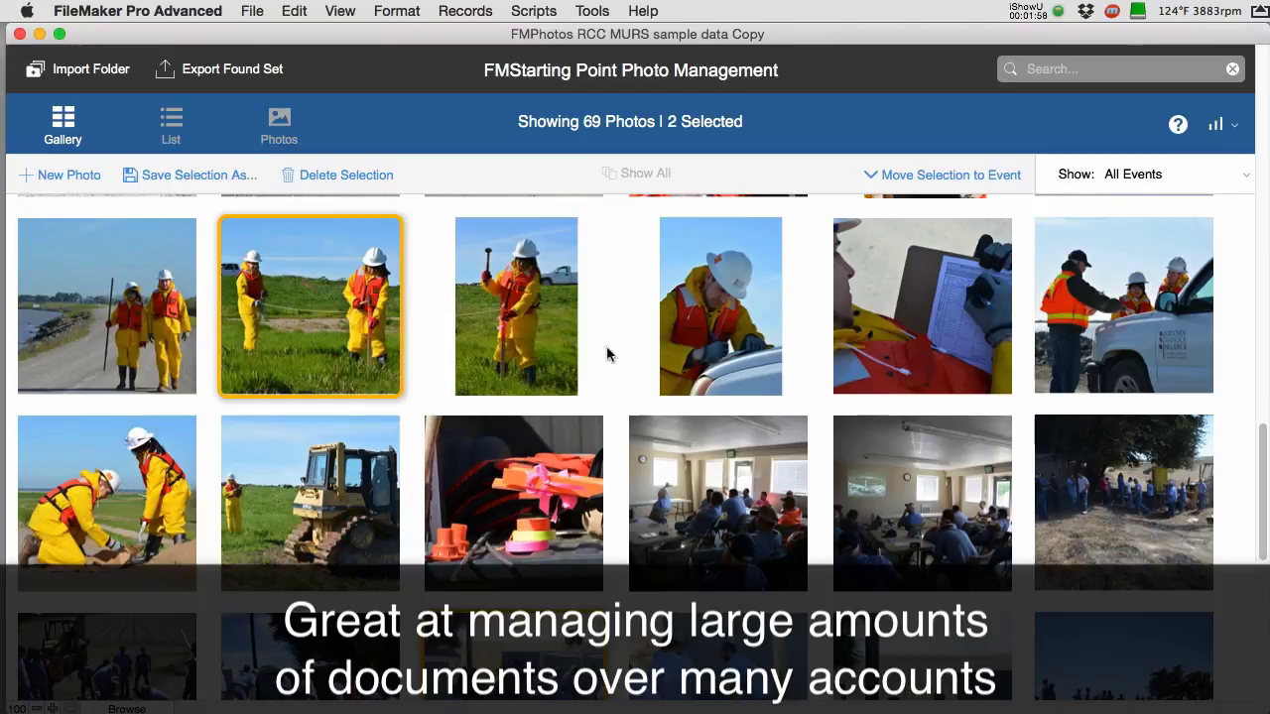
left_click(733, 353)
left_click(1025, 322)
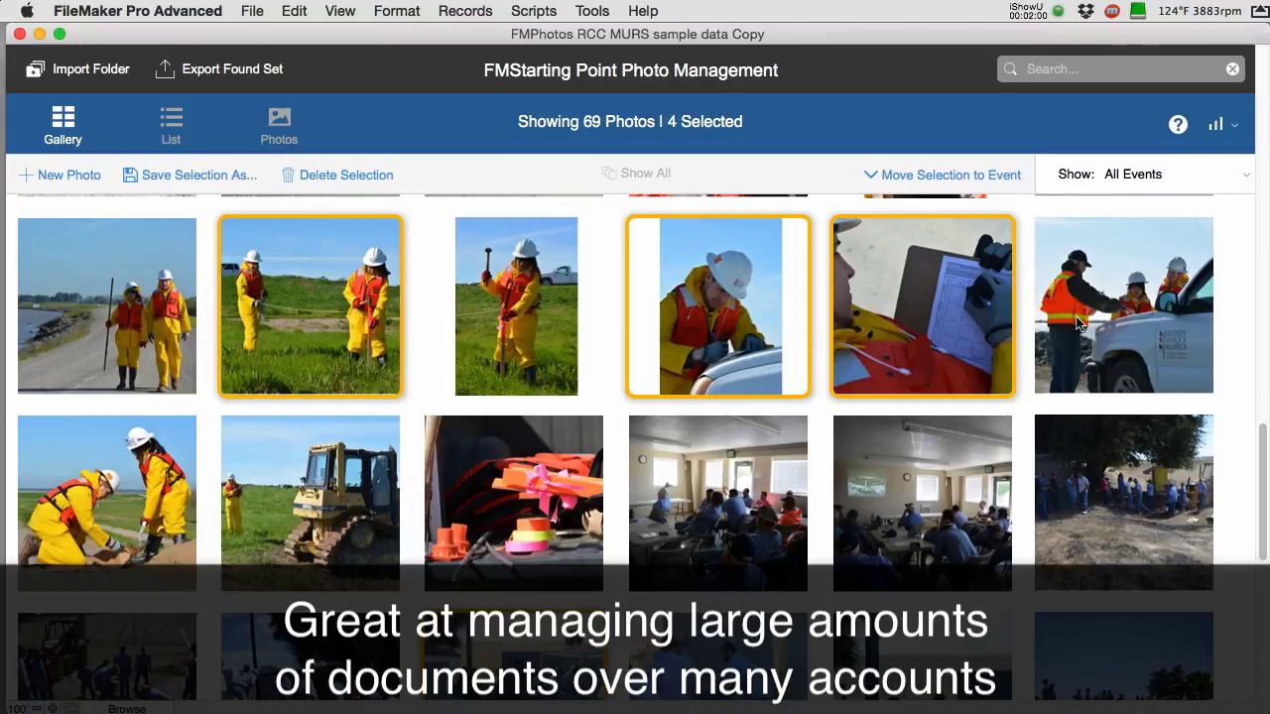
left_click(1077, 322)
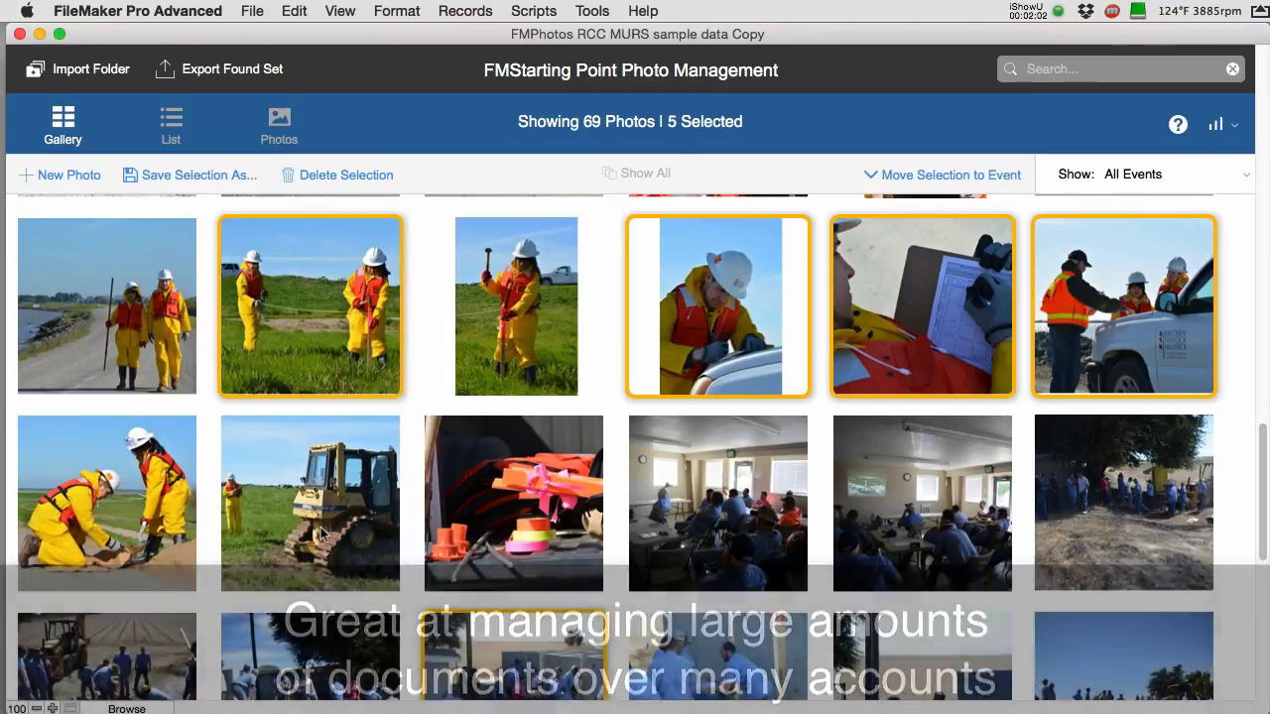
left_click(324, 536)
left_click(316, 640)
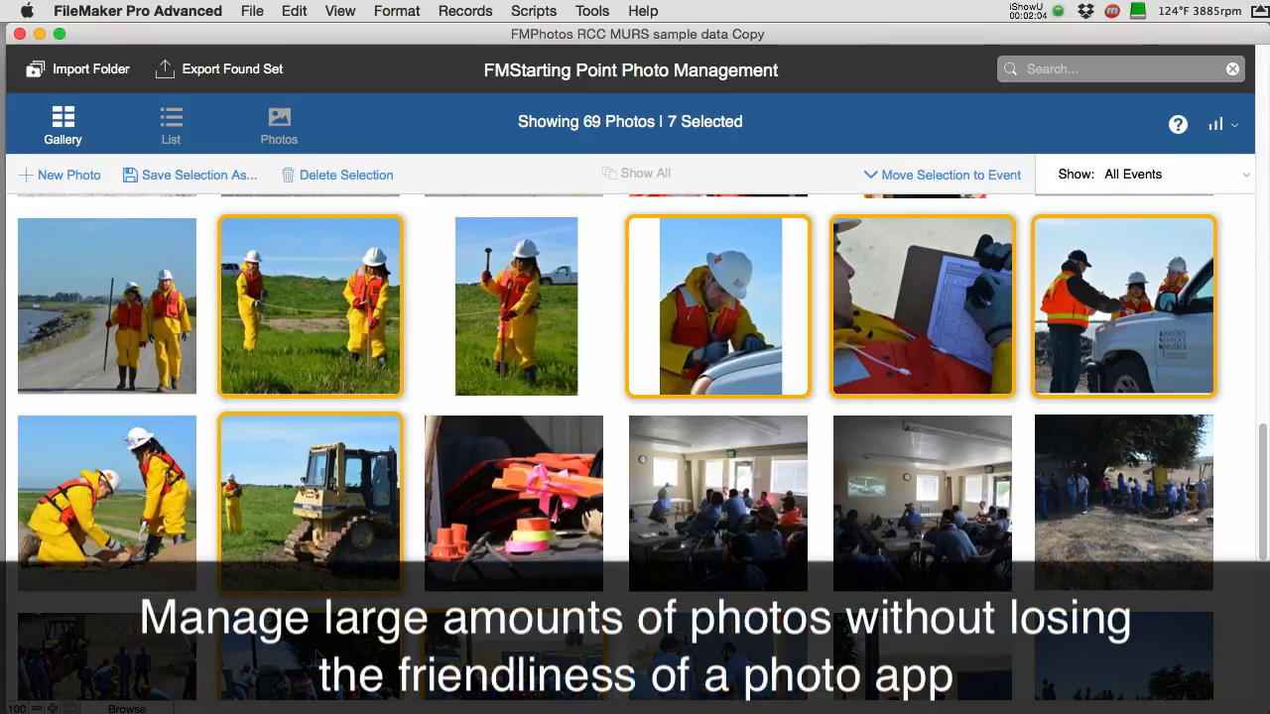